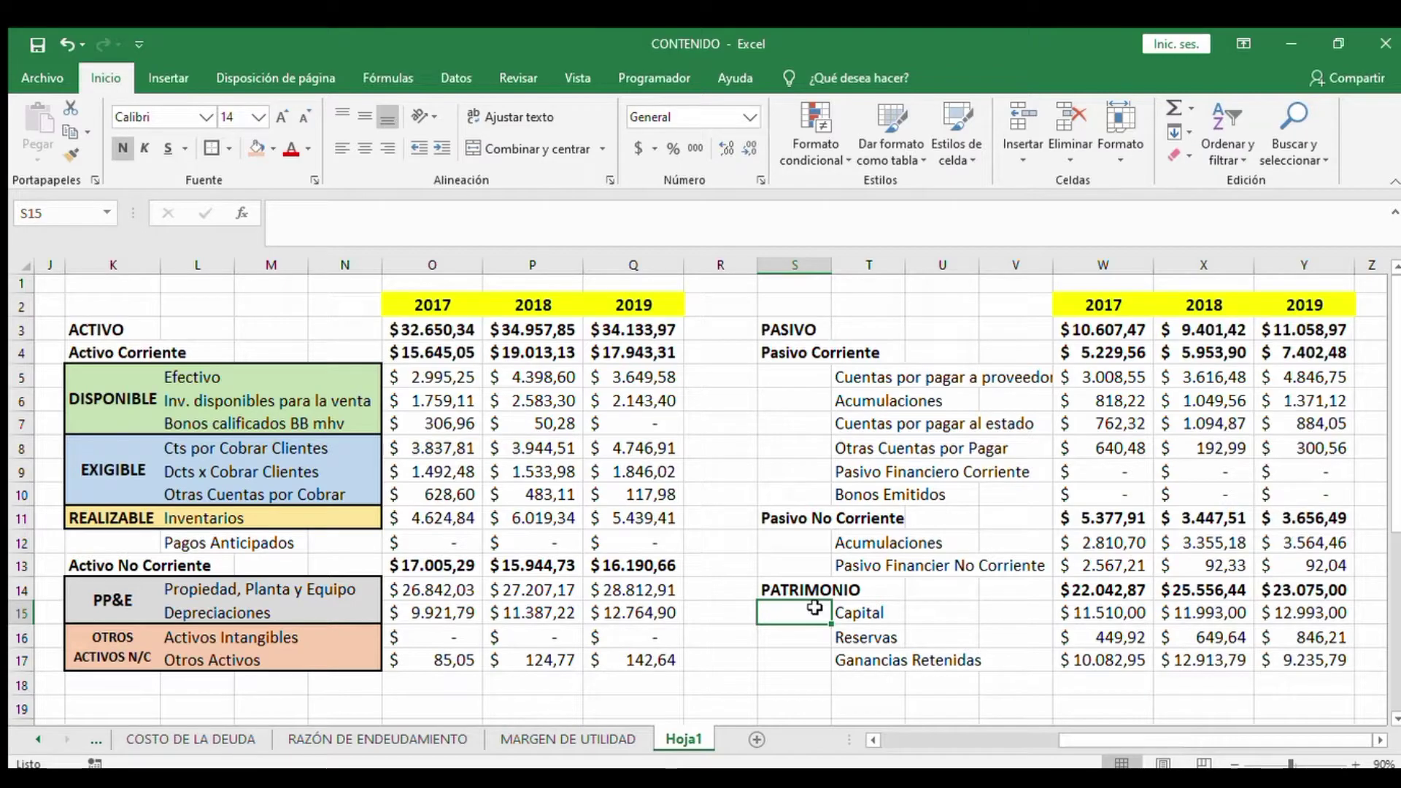
Examine the asset side of the balance sheet and its Activo Corriente and Activo No Corriente headings
{"action": "left_click_drag", "start_coordinate": [109, 306], "coordinate": [637, 651]}
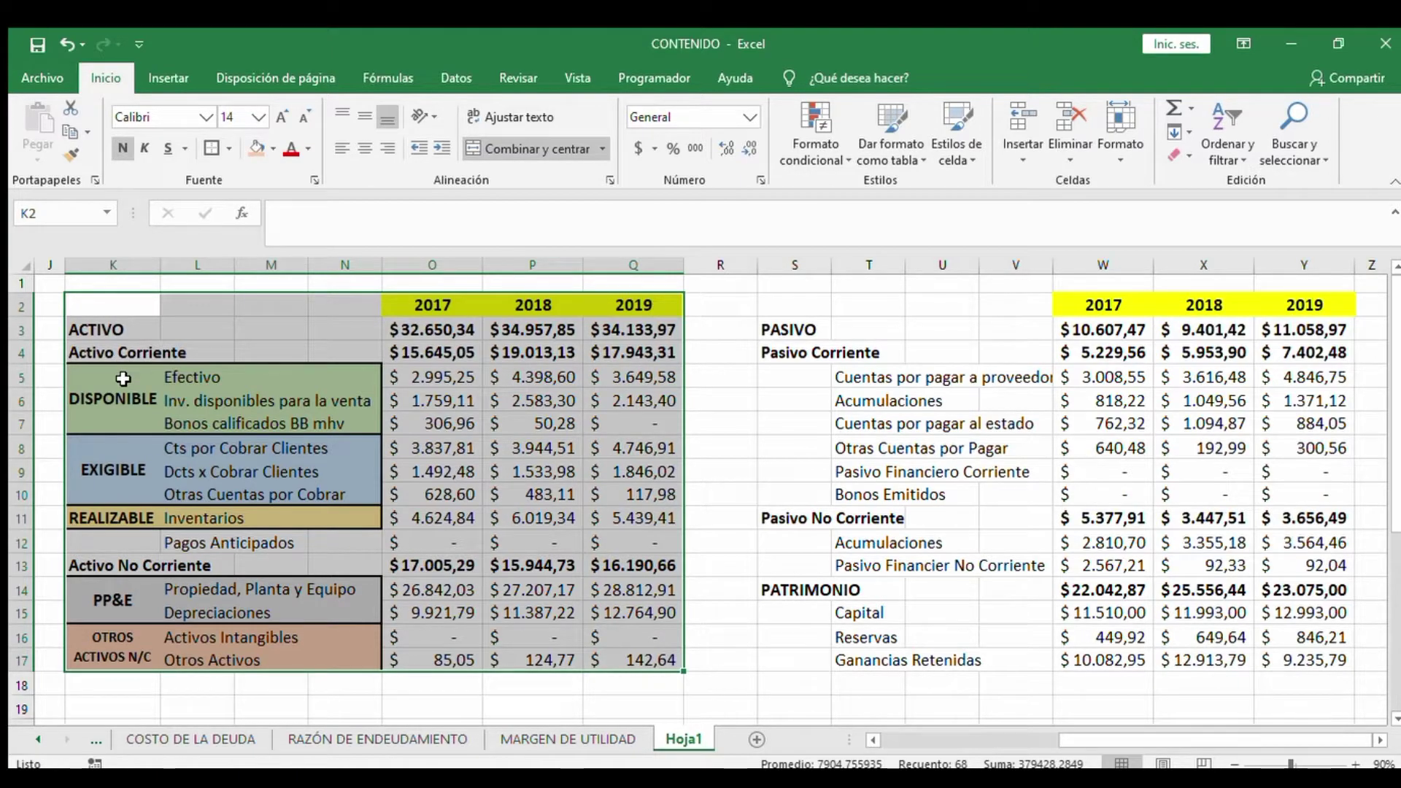
{"action": "left_click", "coordinate": [130, 357]}
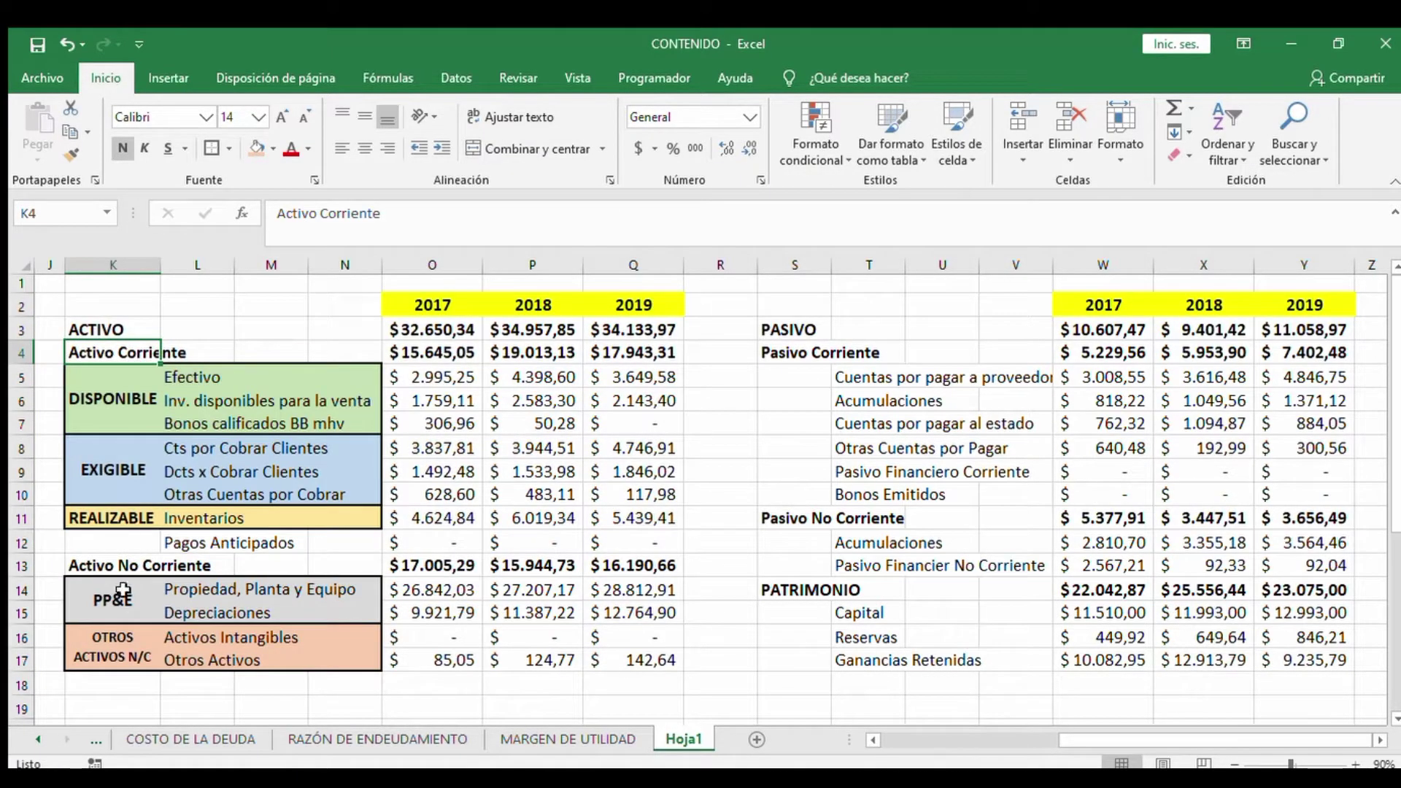
{"action": "key", "text": "Down"}
{"action": "key", "text": "Down"}
{"action": "key", "text": "Down"}
{"action": "key", "text": "Down"}
{"action": "key", "text": "Down"}
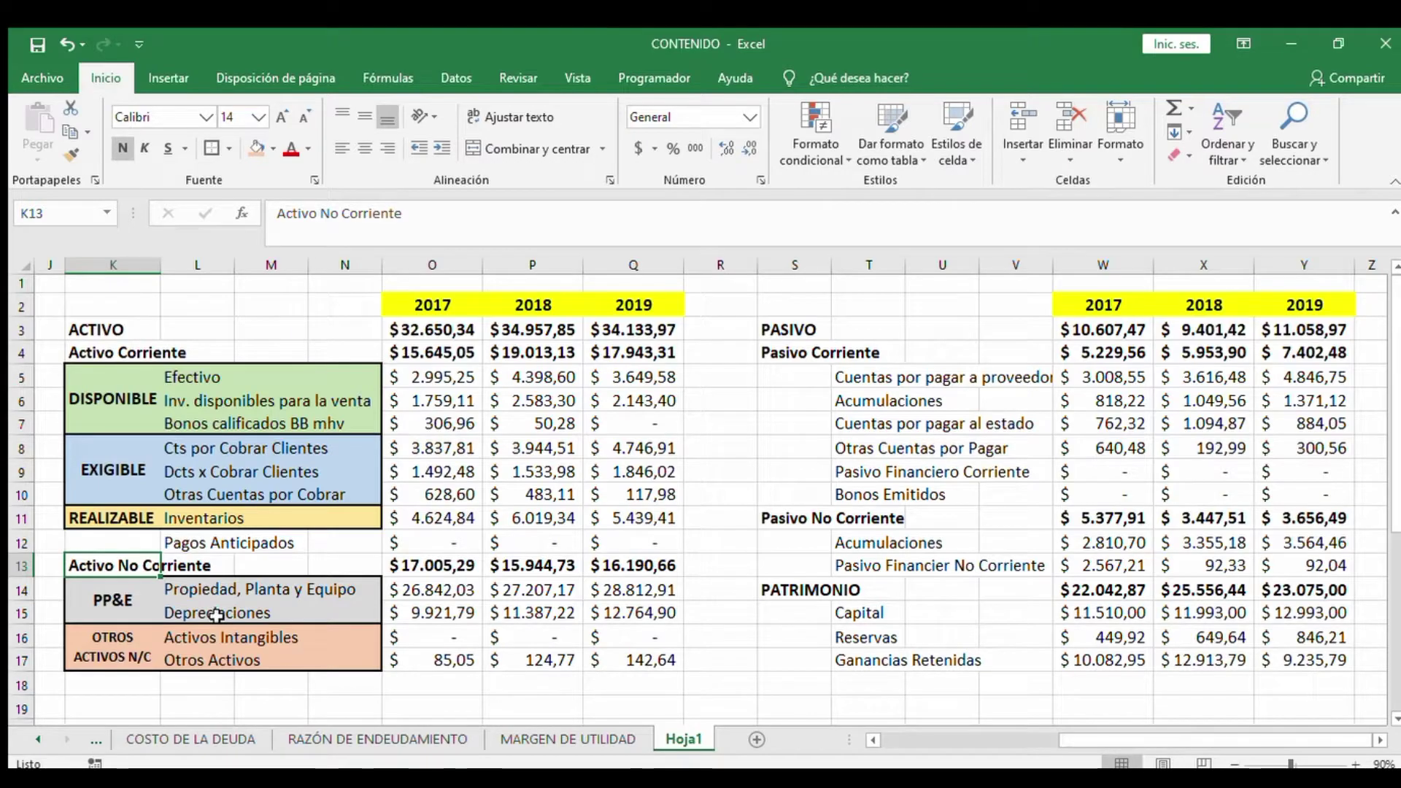
{"action": "left_click", "coordinate": [91, 353]}
Review the three Activo Corriente categories in column K: DISPONIBLE, EXIGIBLE and REALIZABLE
{"action": "left_click", "coordinate": [103, 394]}
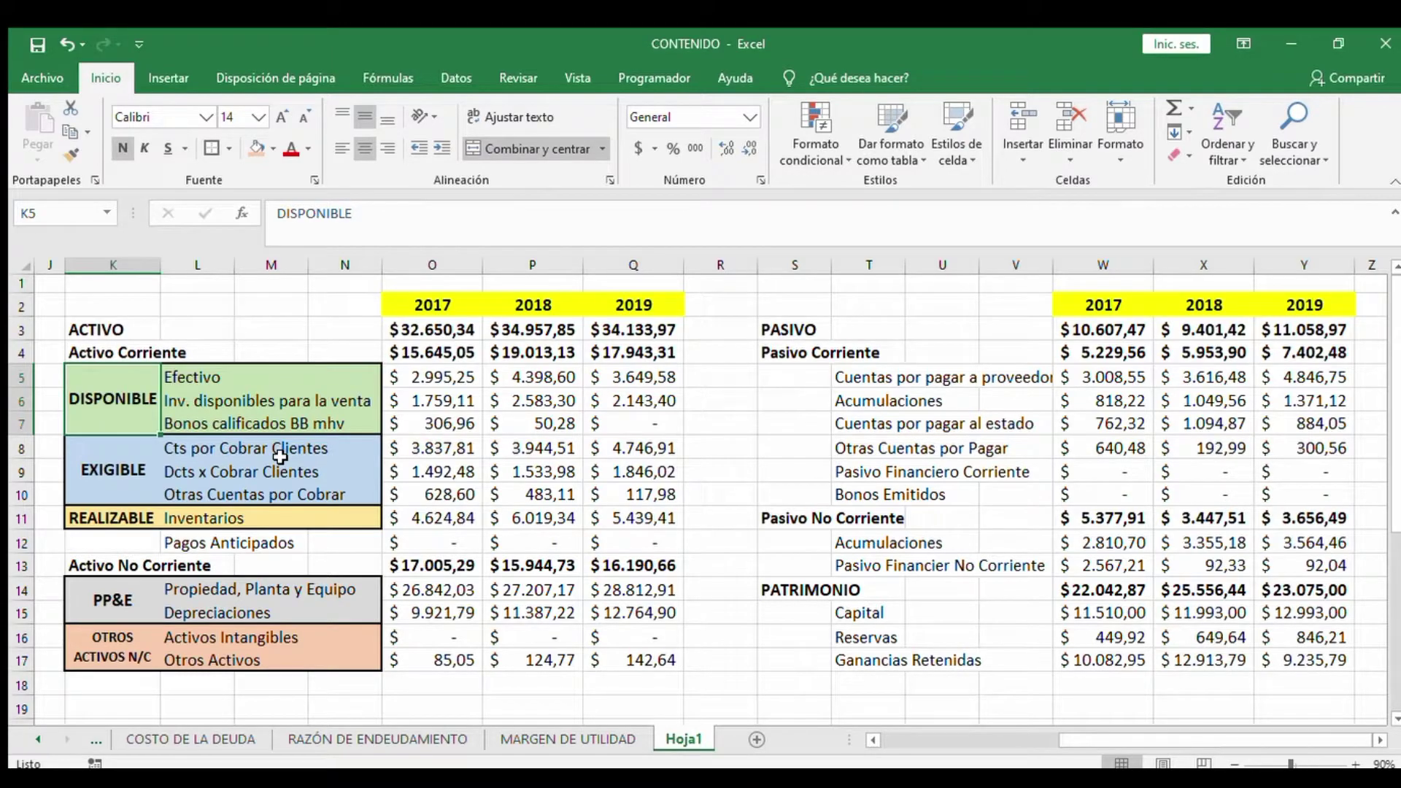
{"action": "key", "text": "Down"}
{"action": "key", "text": "Down"}
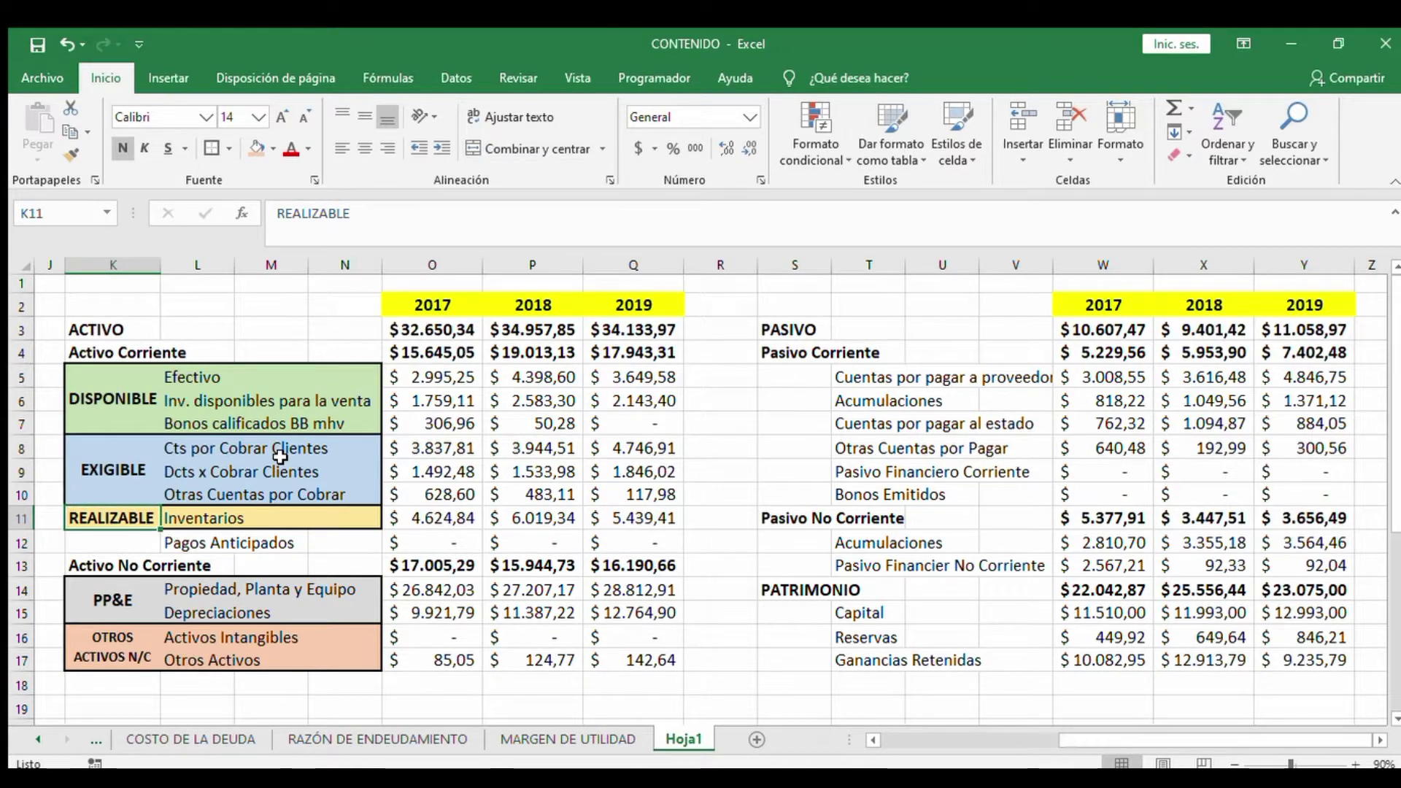
{"action": "key", "text": "Up"}
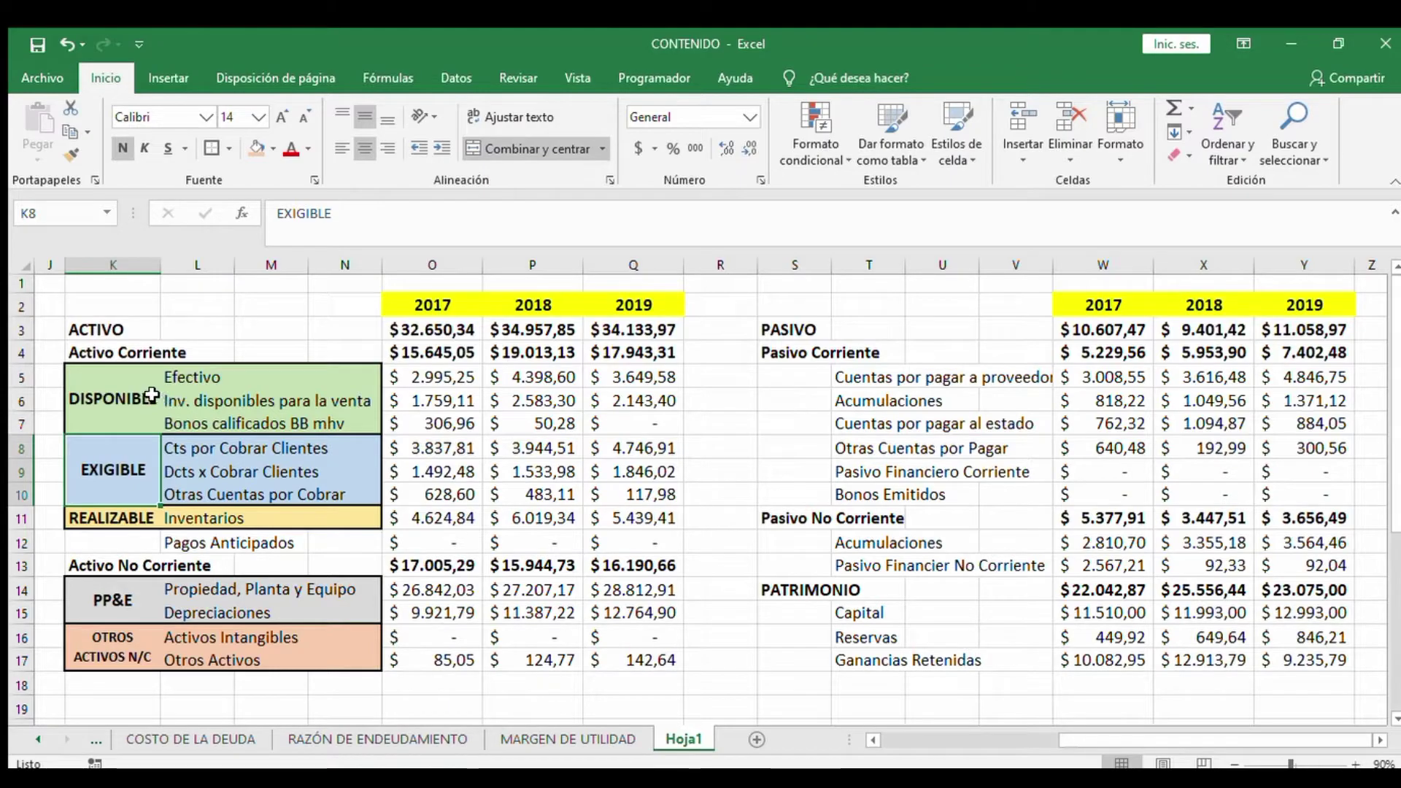
{"action": "left_click_drag", "start_coordinate": [146, 400], "coordinate": [149, 515]}
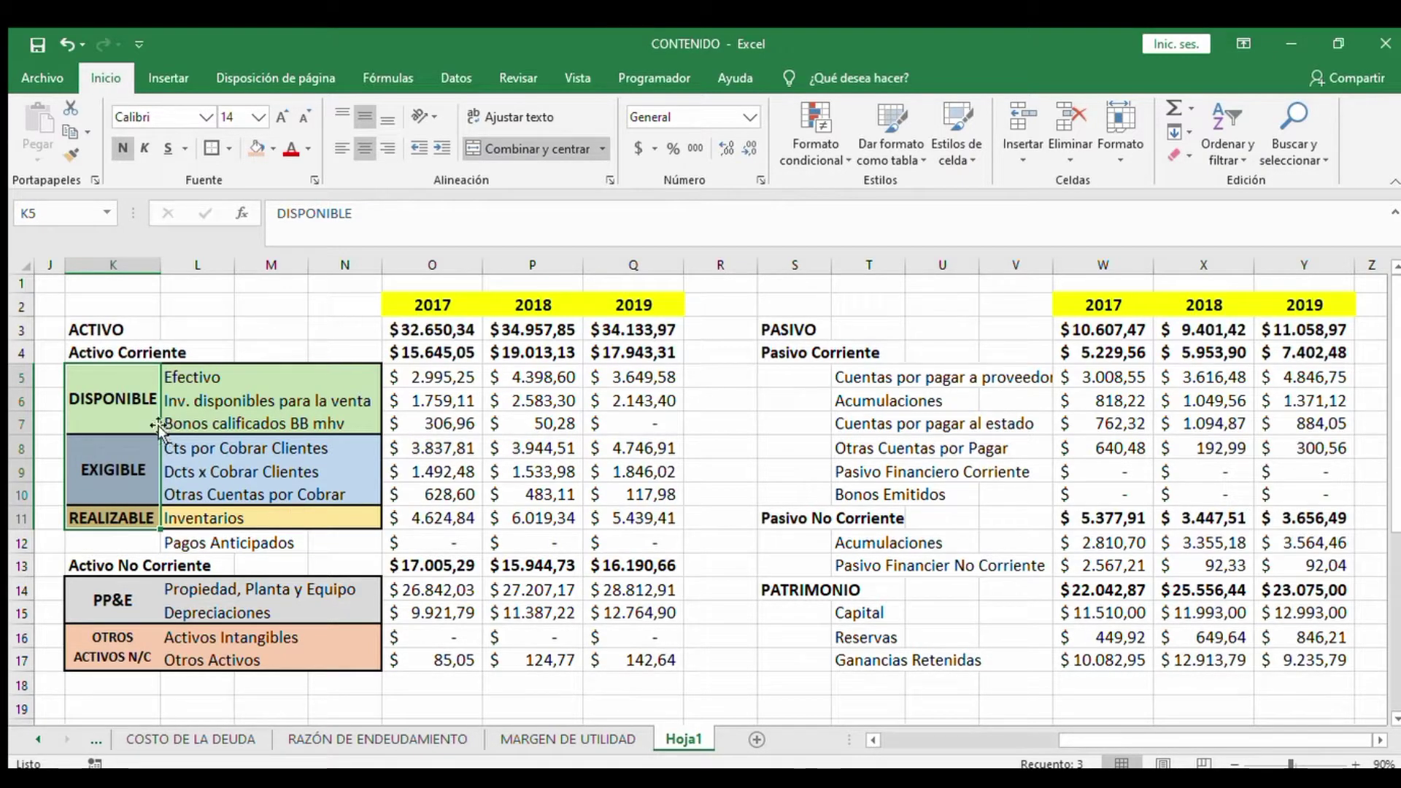
Examine the DISPONIBLE accounts one by one: Efectivo, Inv. disponibles para la venta and Bonos calificados BB mhv
{"action": "left_click", "coordinate": [137, 407]}
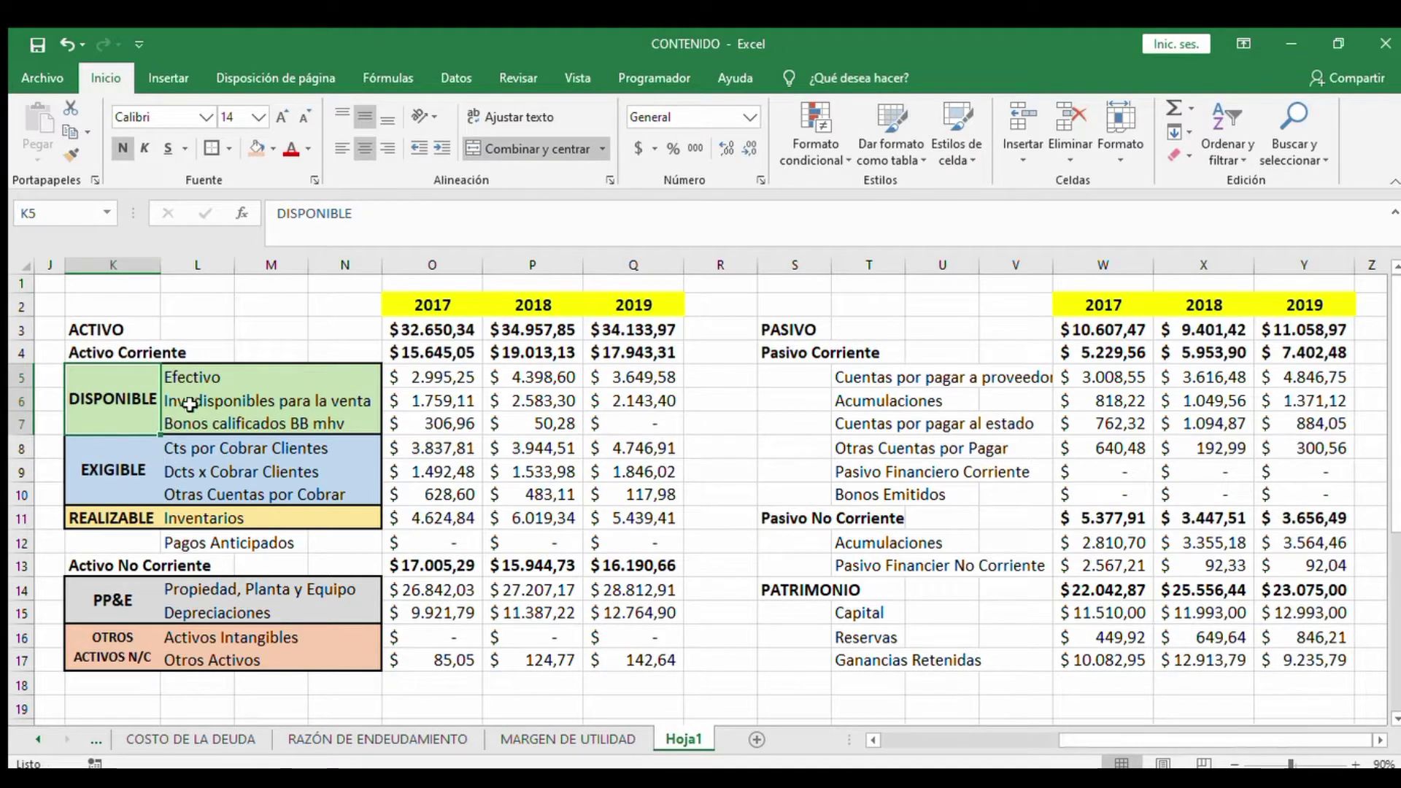
{"action": "left_click", "coordinate": [209, 377]}
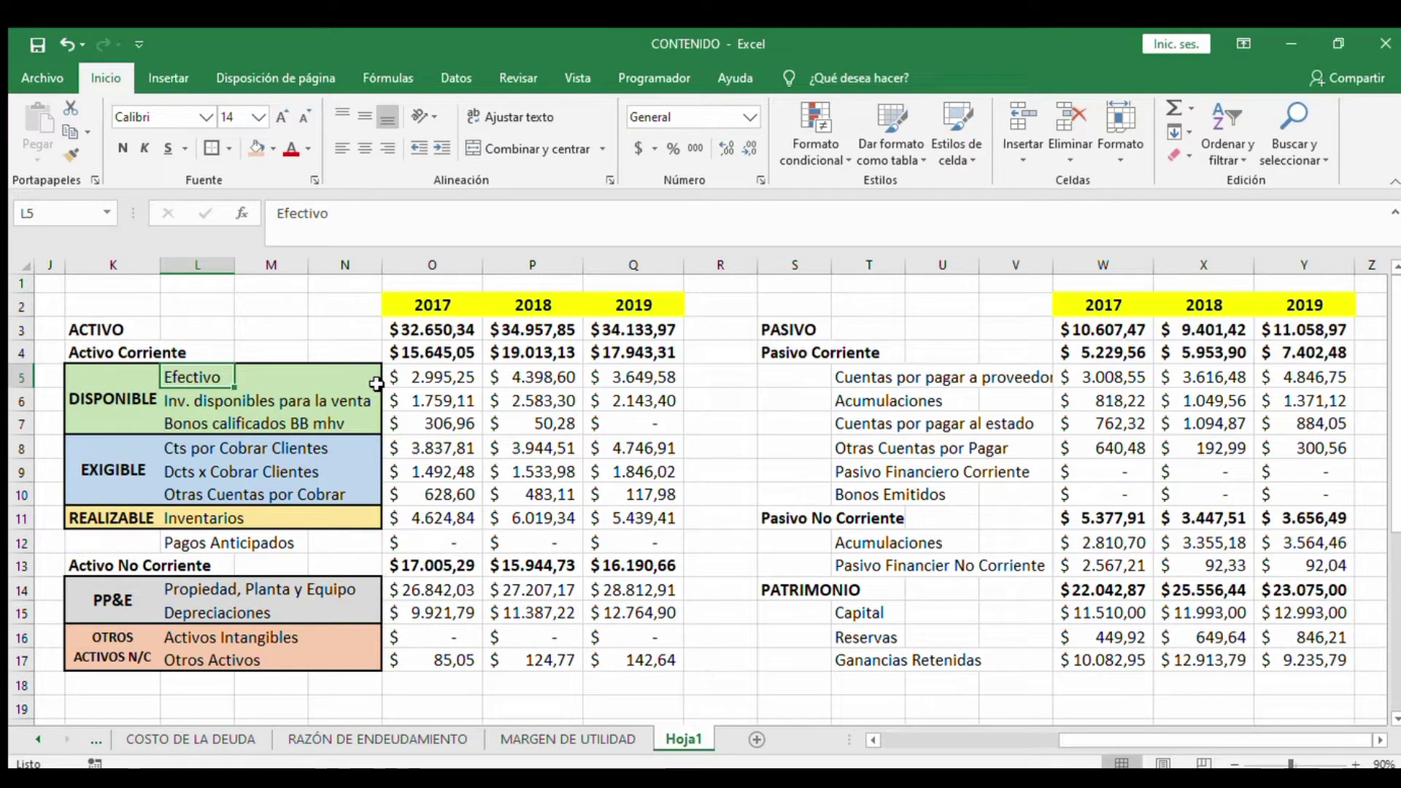
{"action": "left_click", "coordinate": [192, 402]}
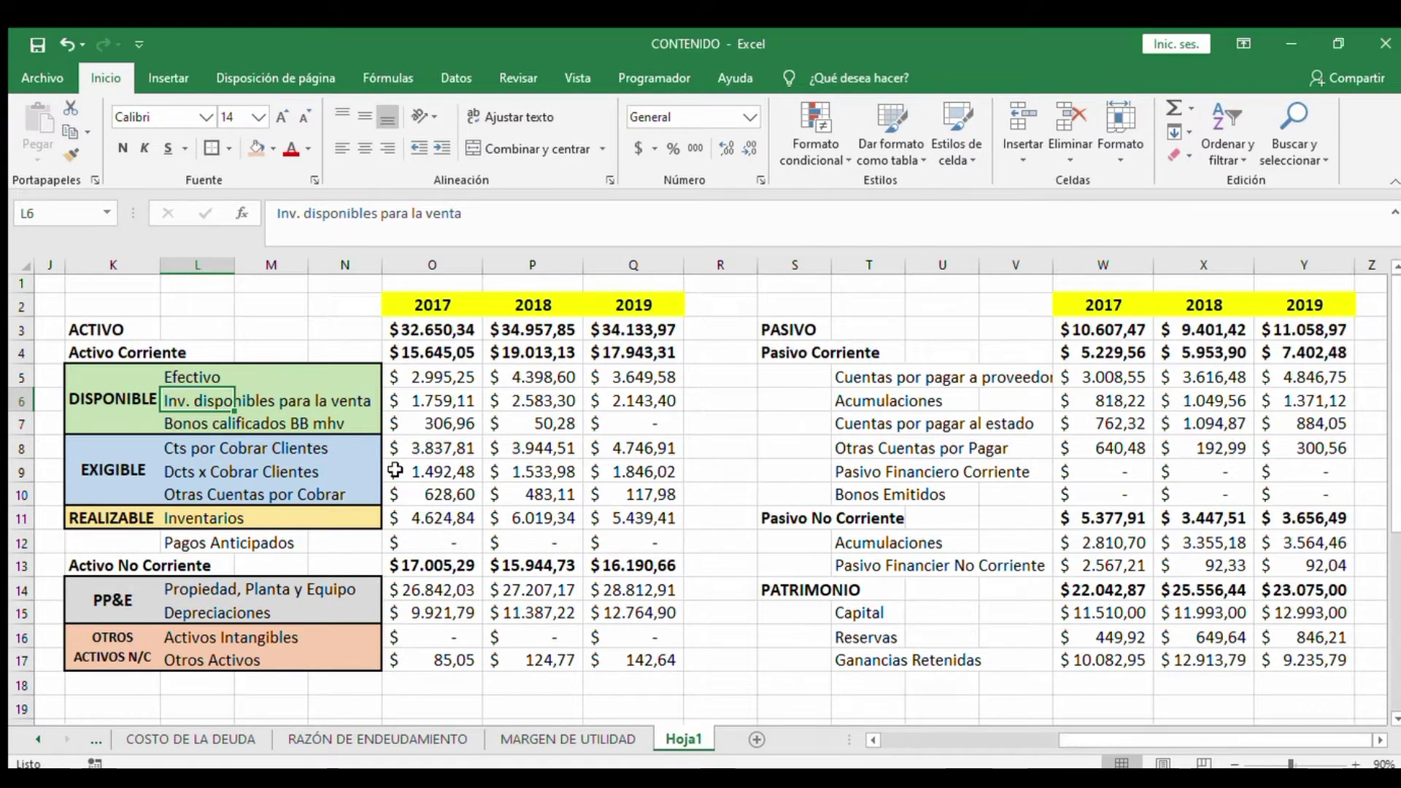
{"action": "key", "text": "Down"}
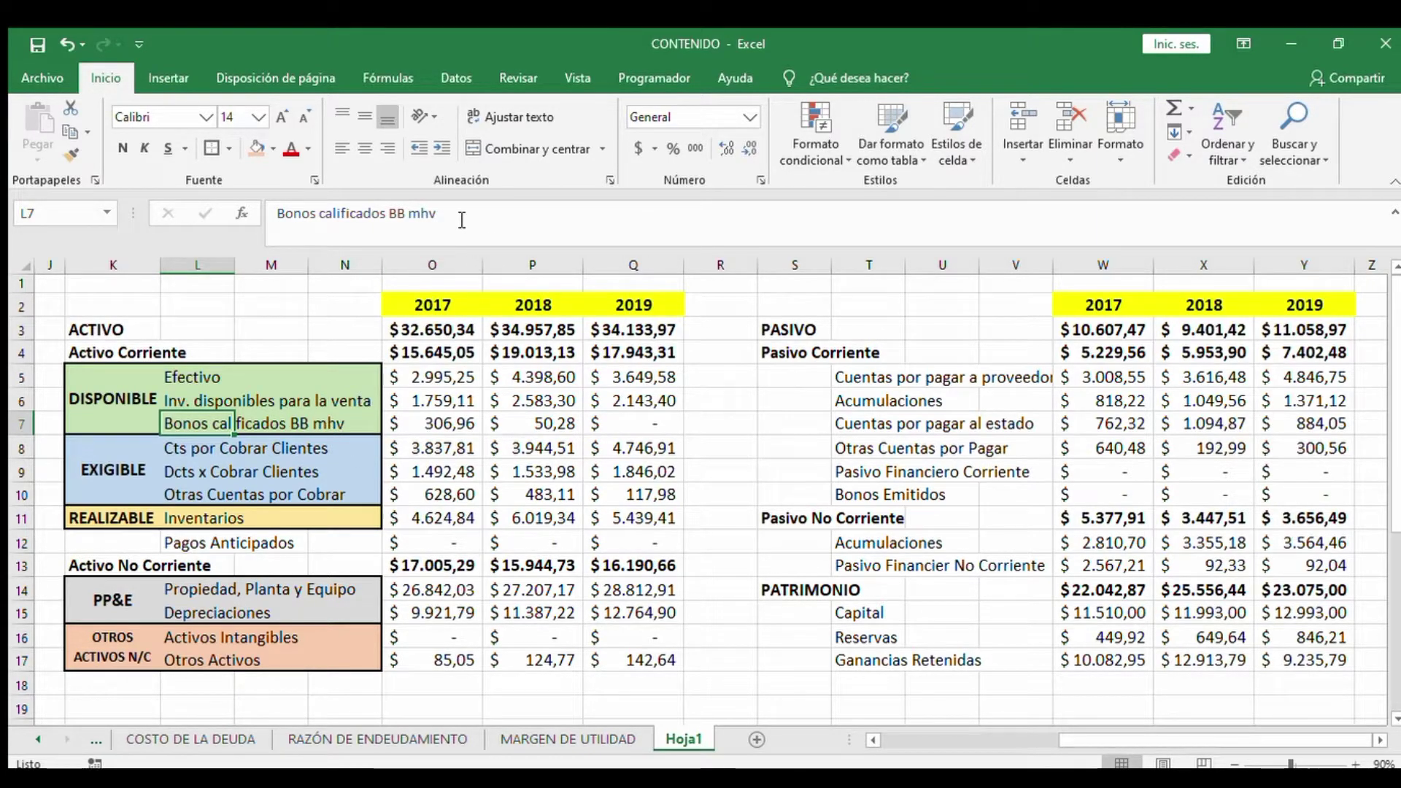
{"action": "left_click", "coordinate": [414, 213]}
{"action": "left_click", "coordinate": [352, 422]}
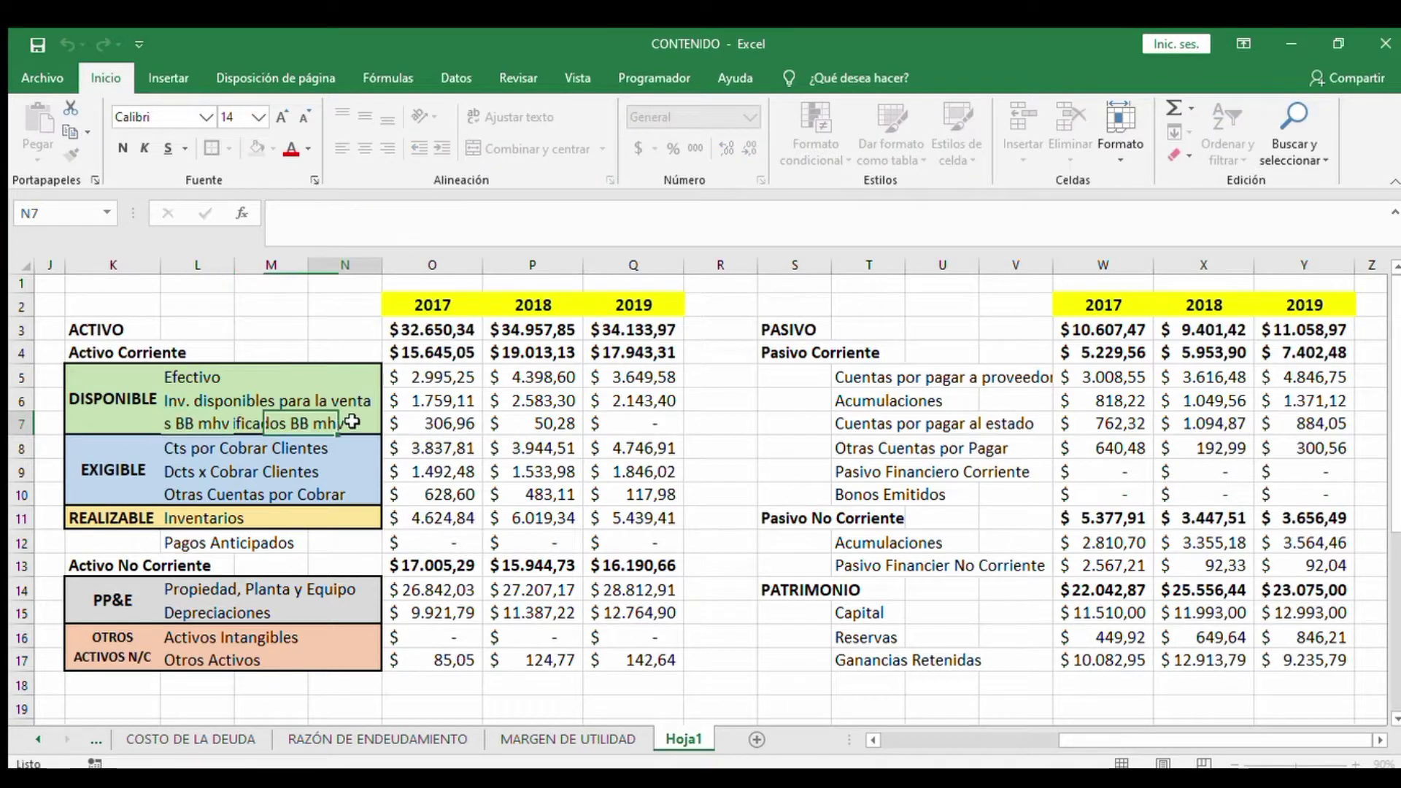
{"action": "left_click", "coordinate": [204, 422]}
{"action": "left_click", "coordinate": [363, 422]}
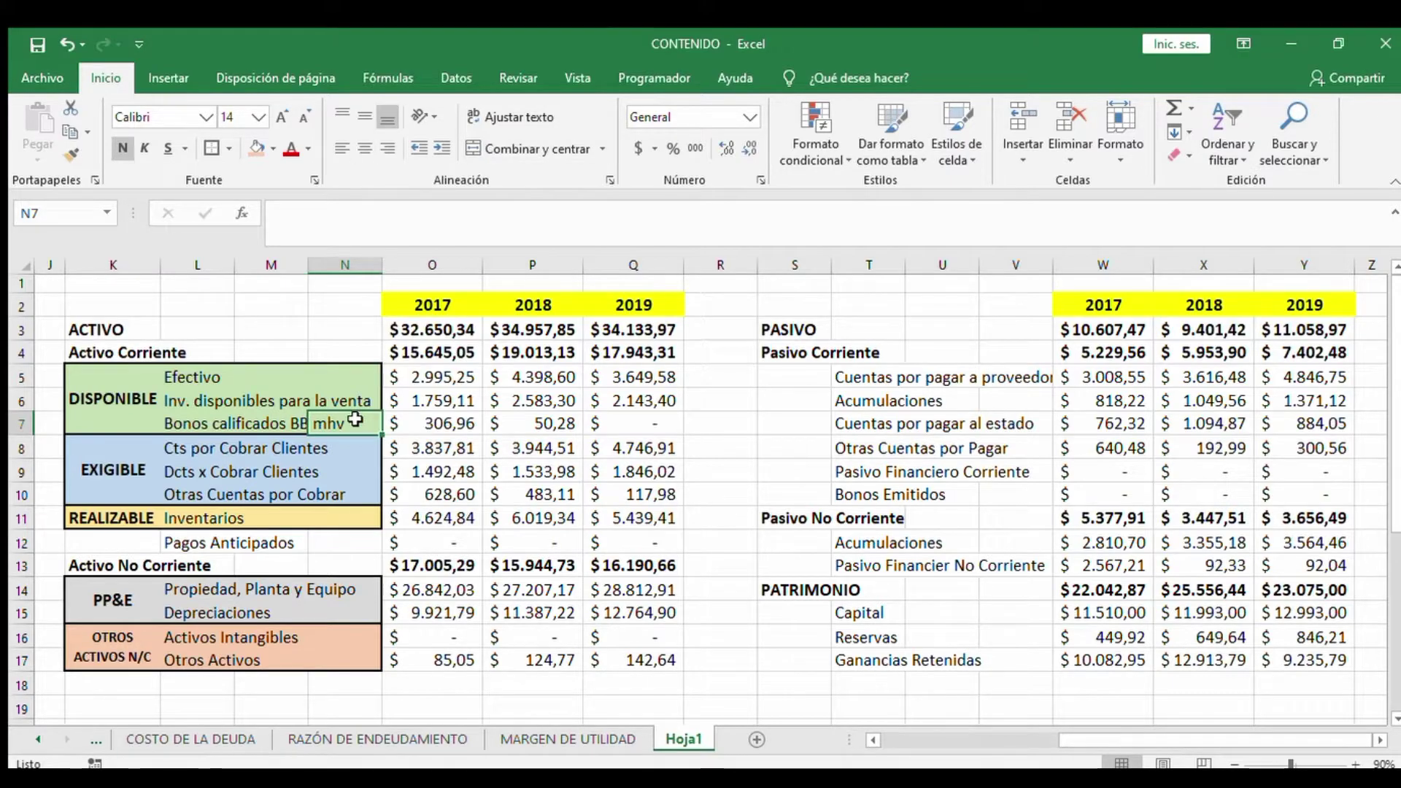
Examine the customer receivables in the EXIGIBLE category: Cts por Cobrar Clientes and Dcts x Cobrar Clientes
{"action": "left_click", "coordinate": [109, 472]}
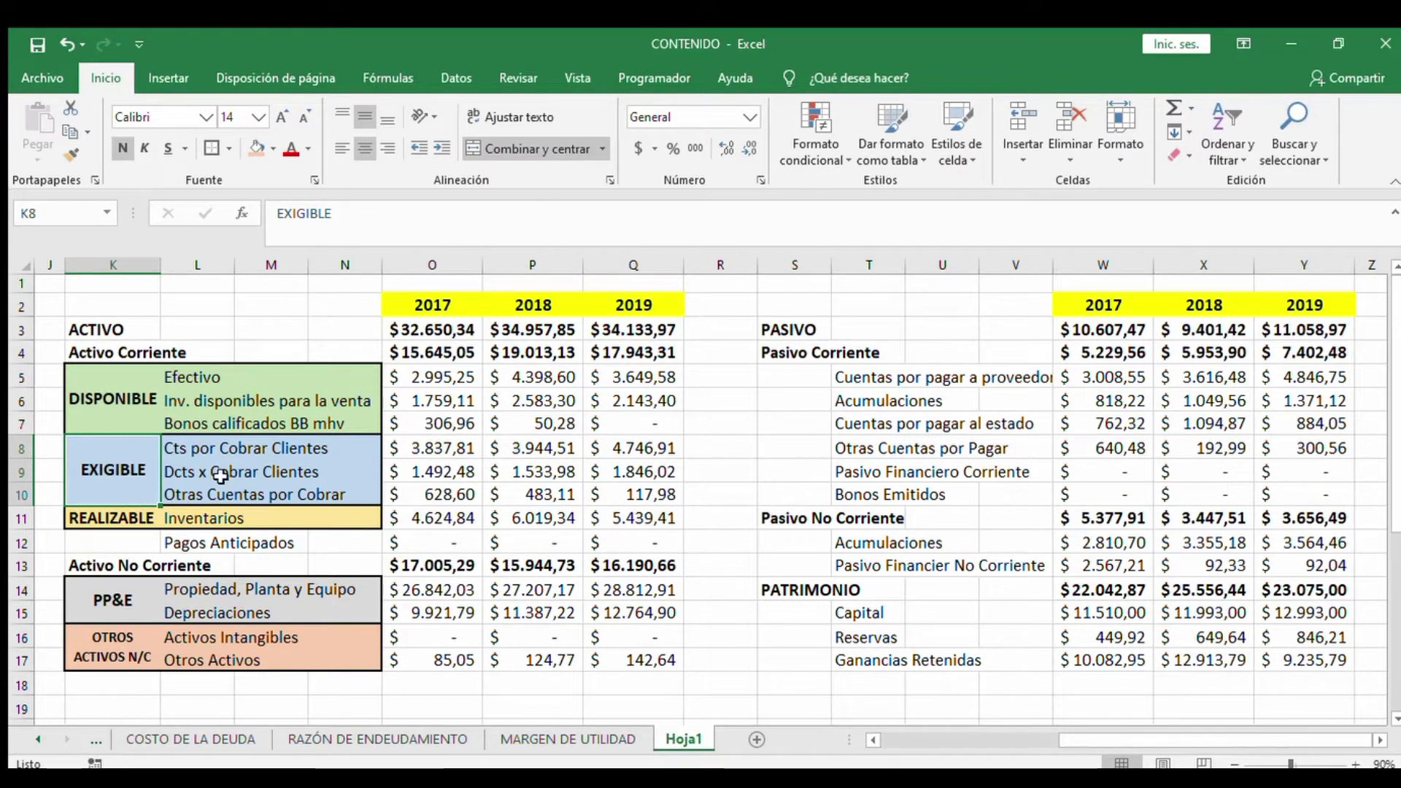
{"action": "left_click", "coordinate": [361, 445]}
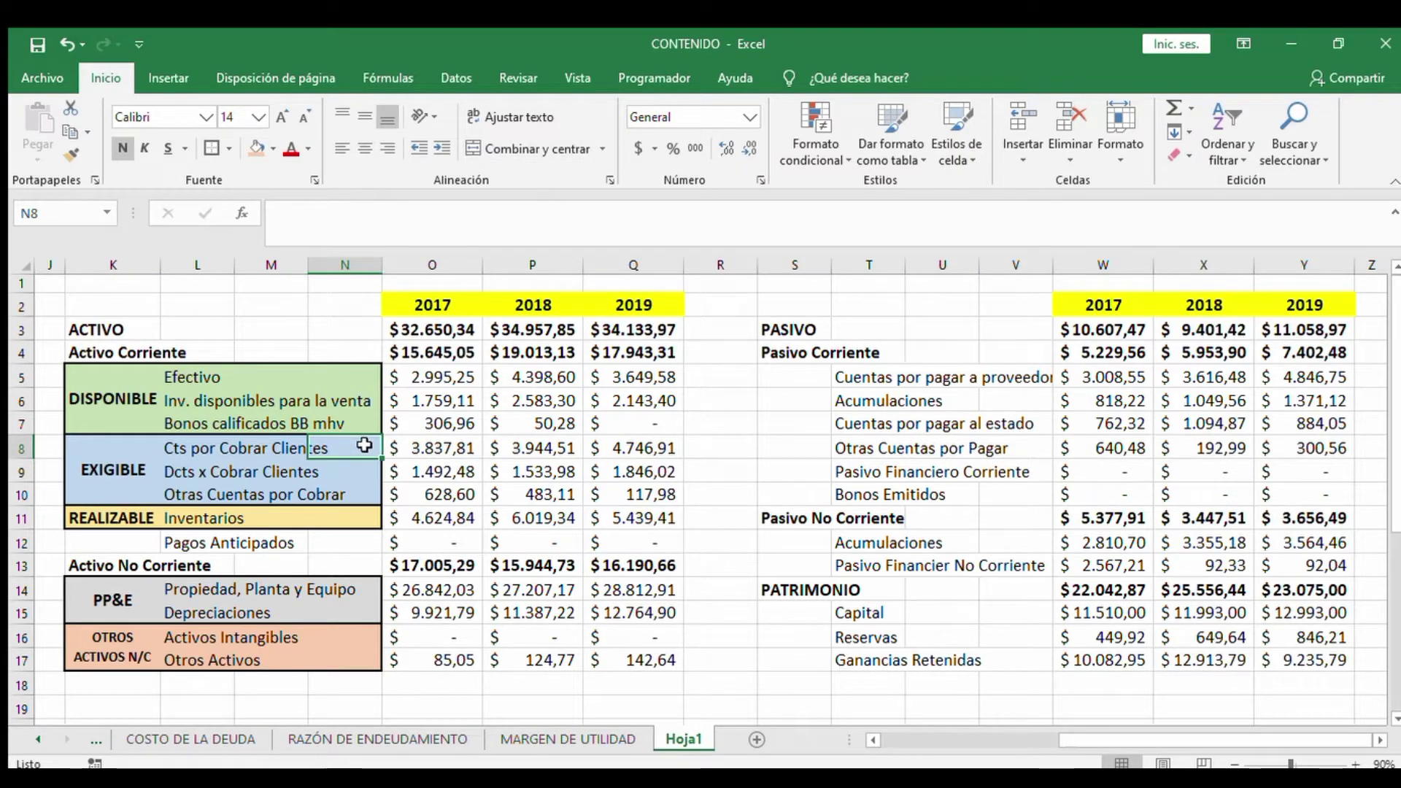
{"action": "left_click", "coordinate": [364, 473]}
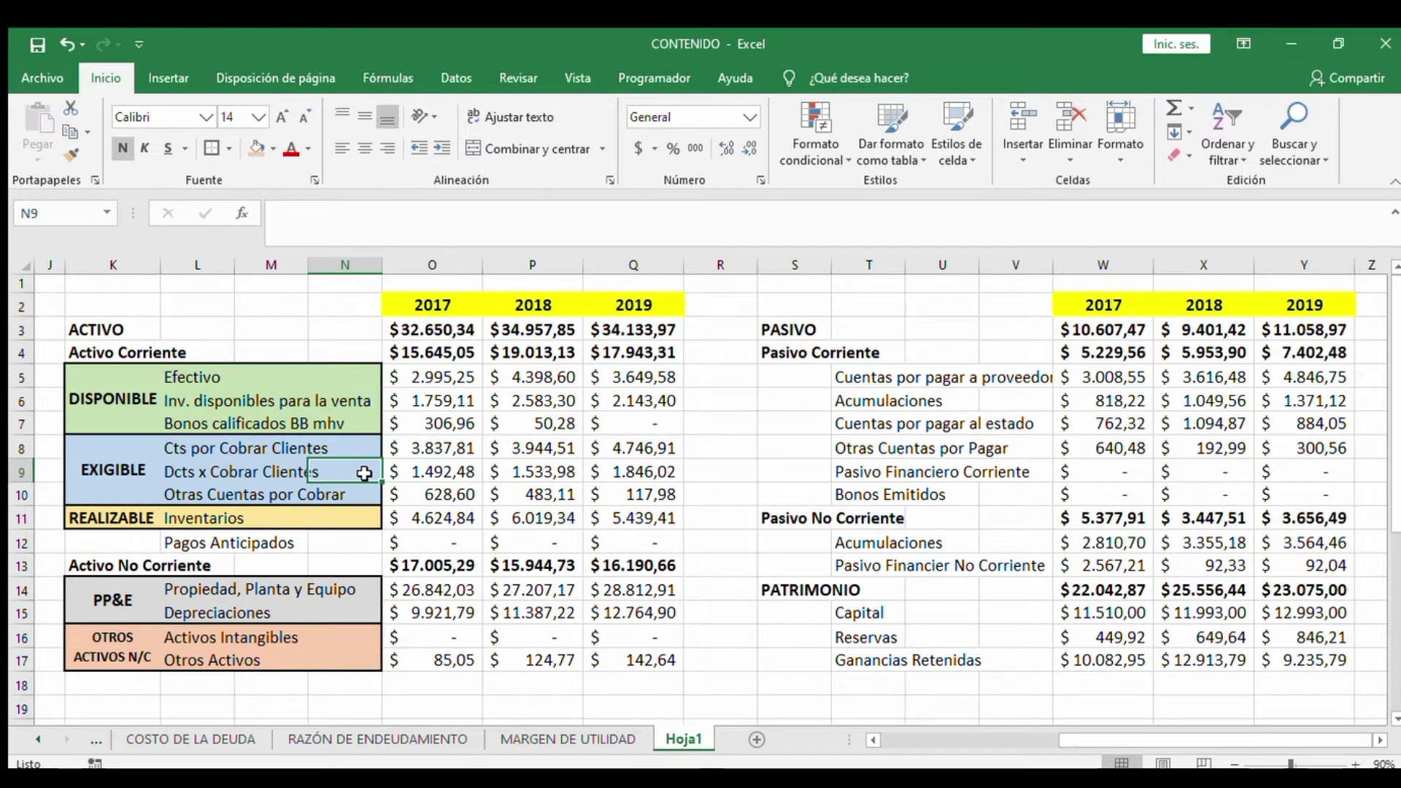
{"action": "left_click", "coordinate": [191, 451]}
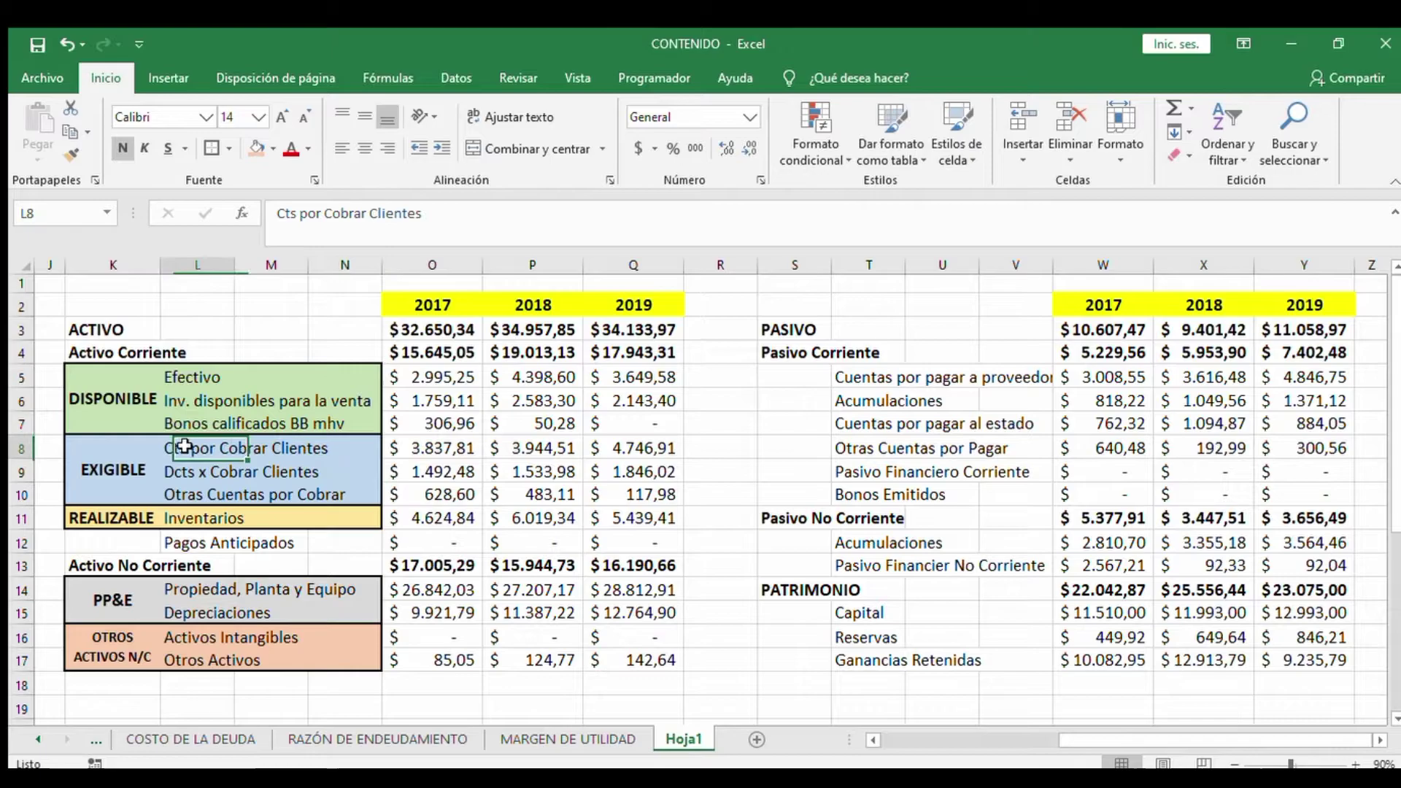
{"action": "left_click_drag", "start_coordinate": [191, 451], "coordinate": [191, 466]}
{"action": "left_click", "coordinate": [272, 466]}
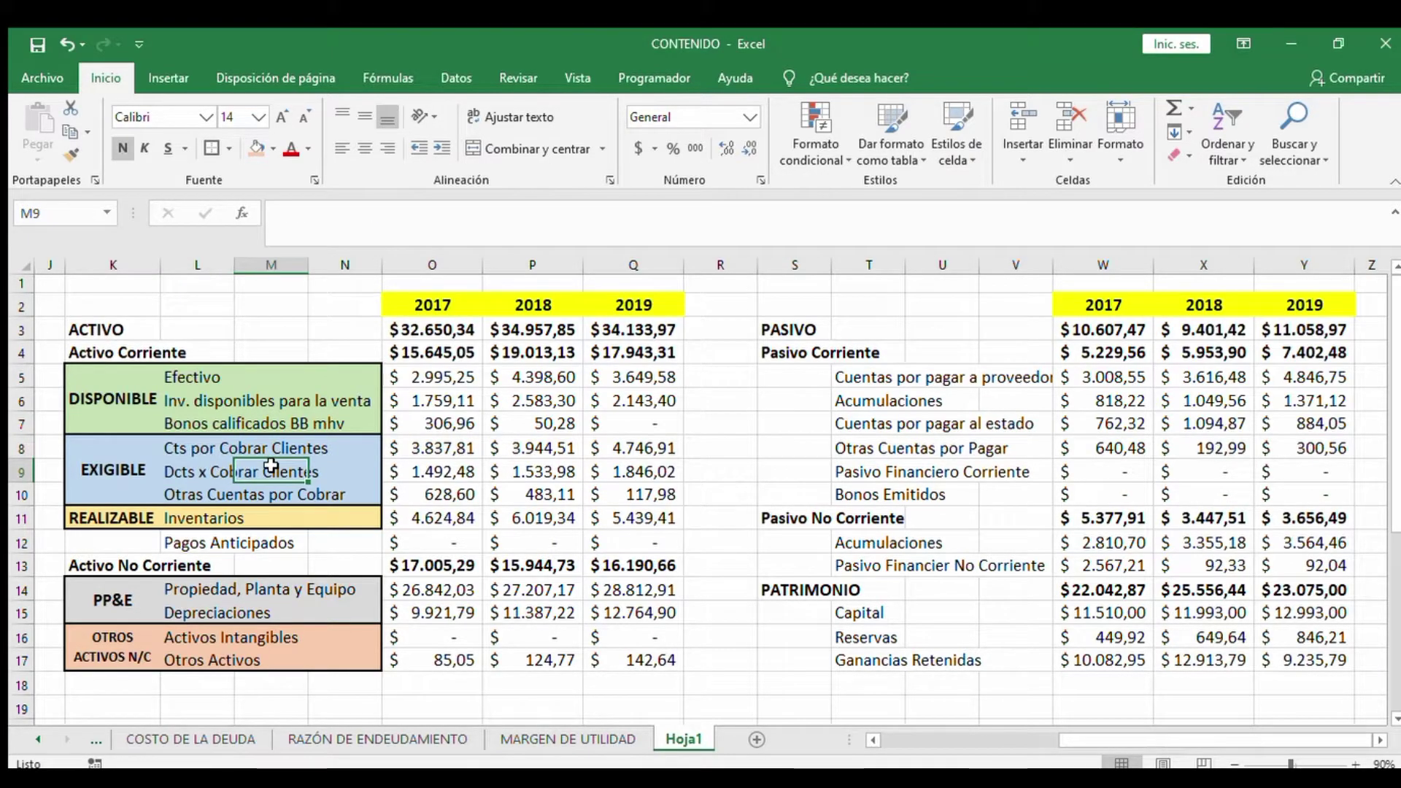
{"action": "left_click", "coordinate": [179, 471]}
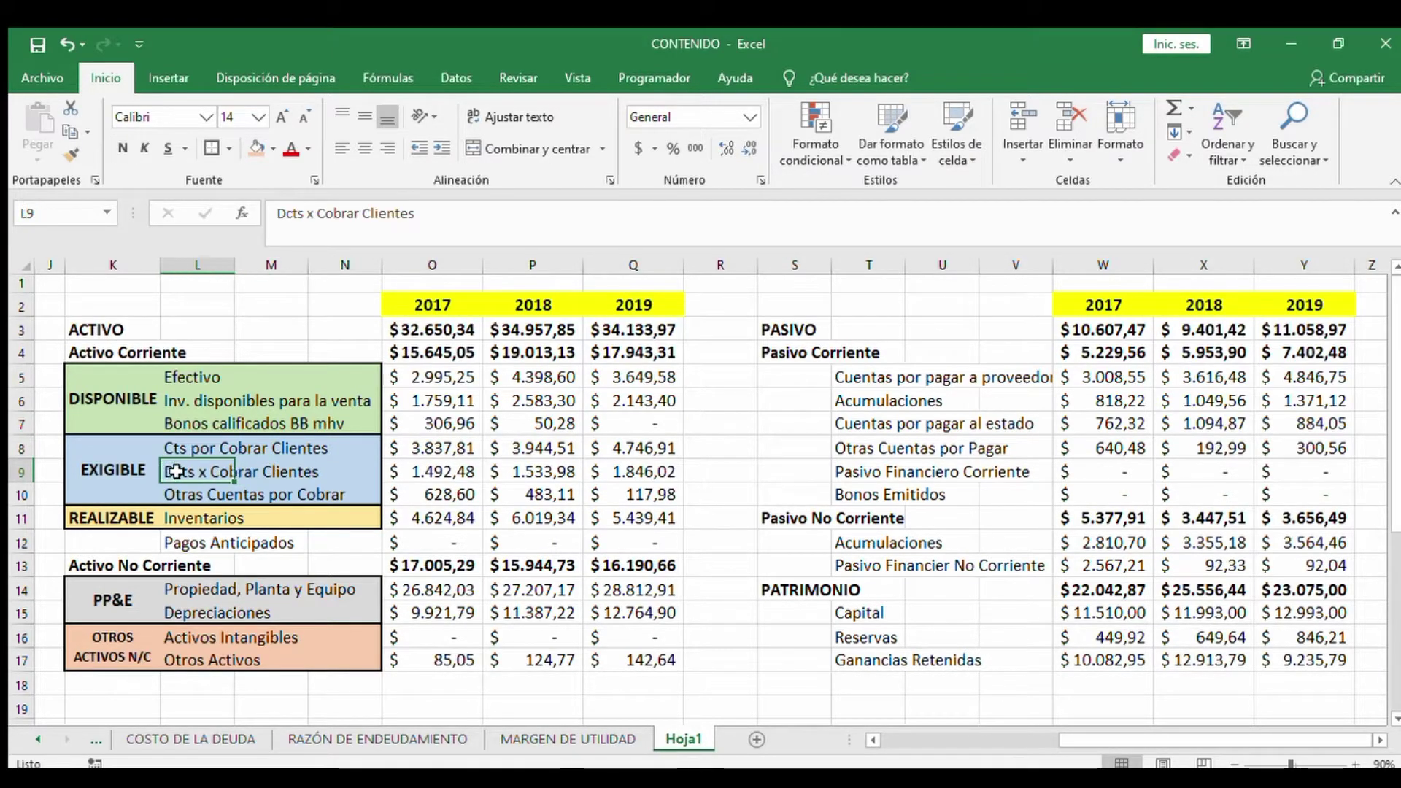
{"action": "left_click", "coordinate": [353, 467]}
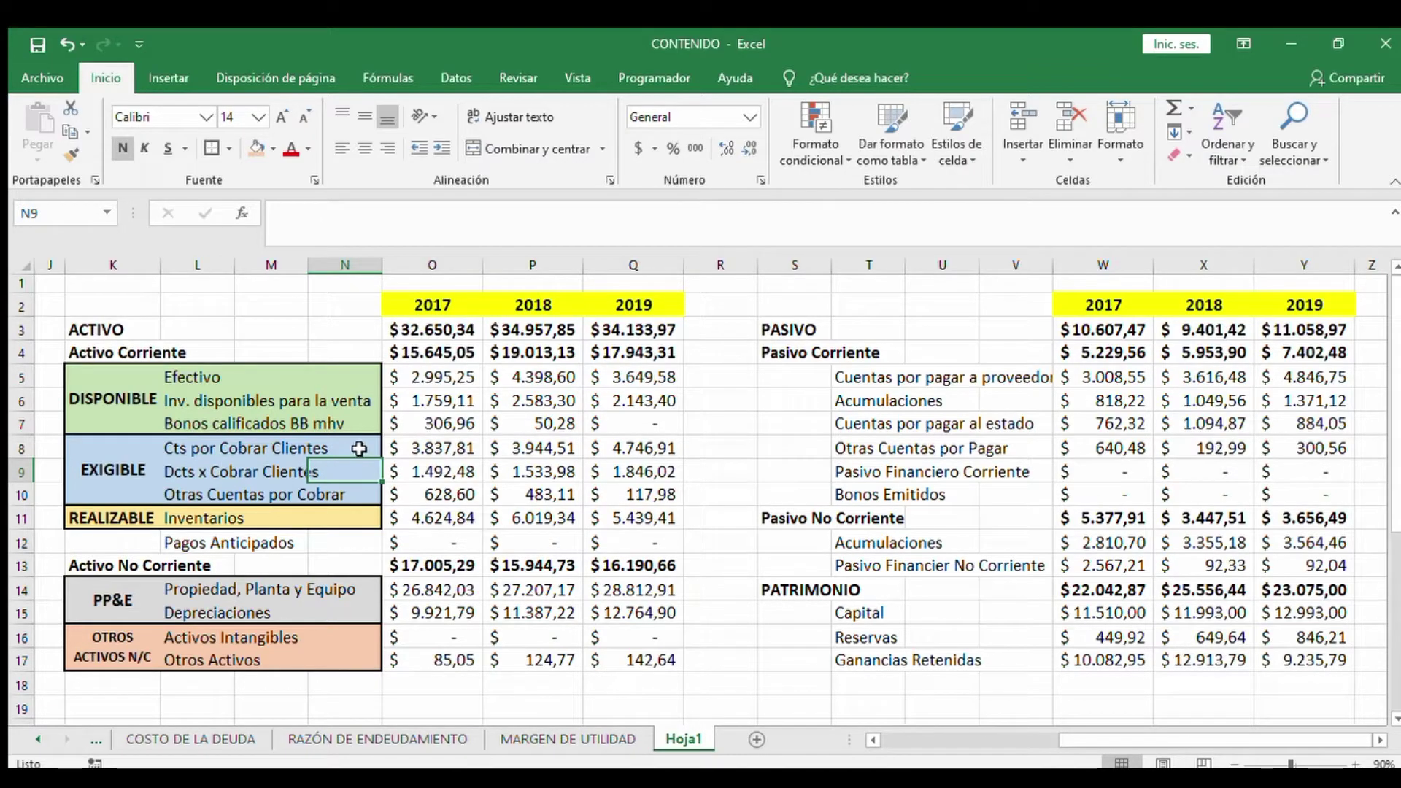
{"action": "left_click", "coordinate": [358, 448]}
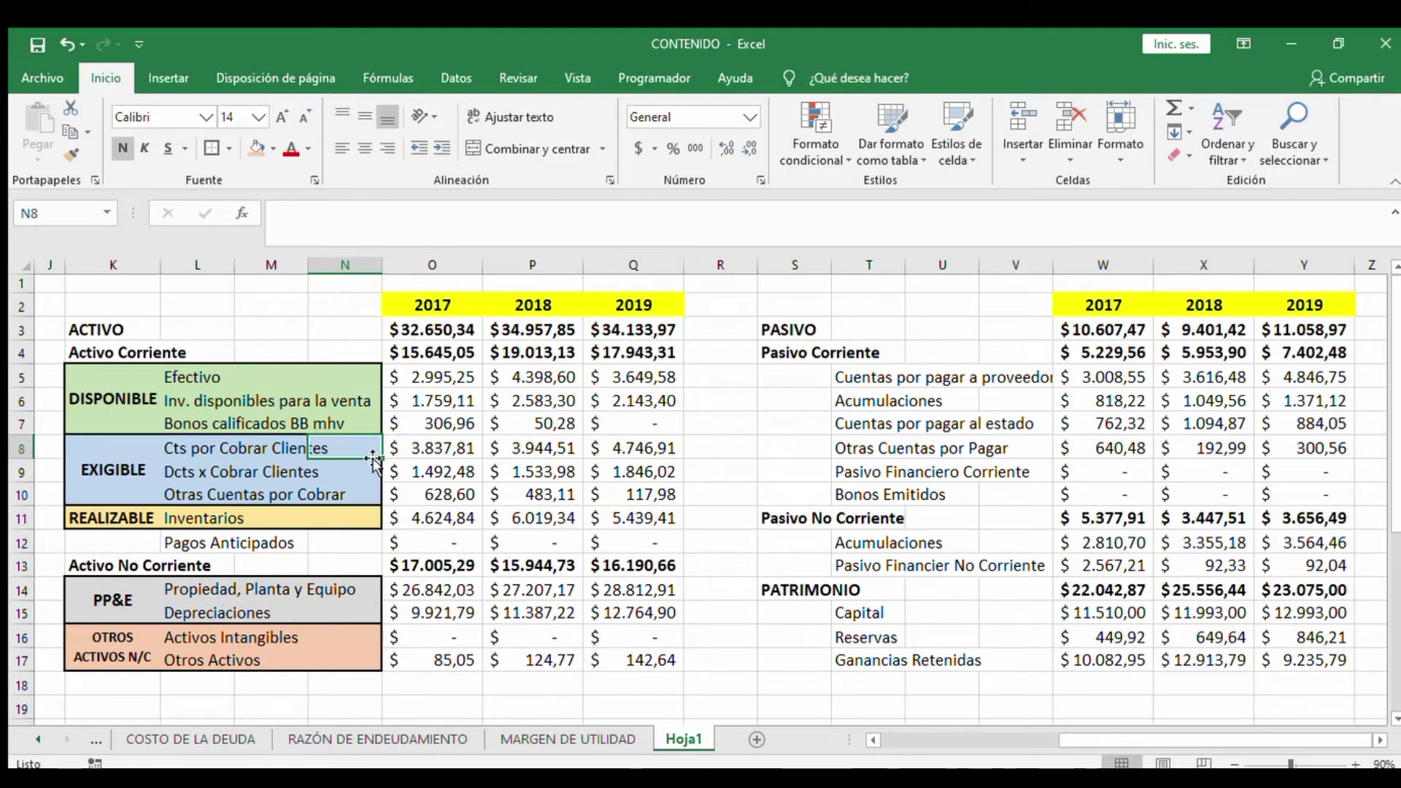
{"action": "left_click", "coordinate": [370, 470]}
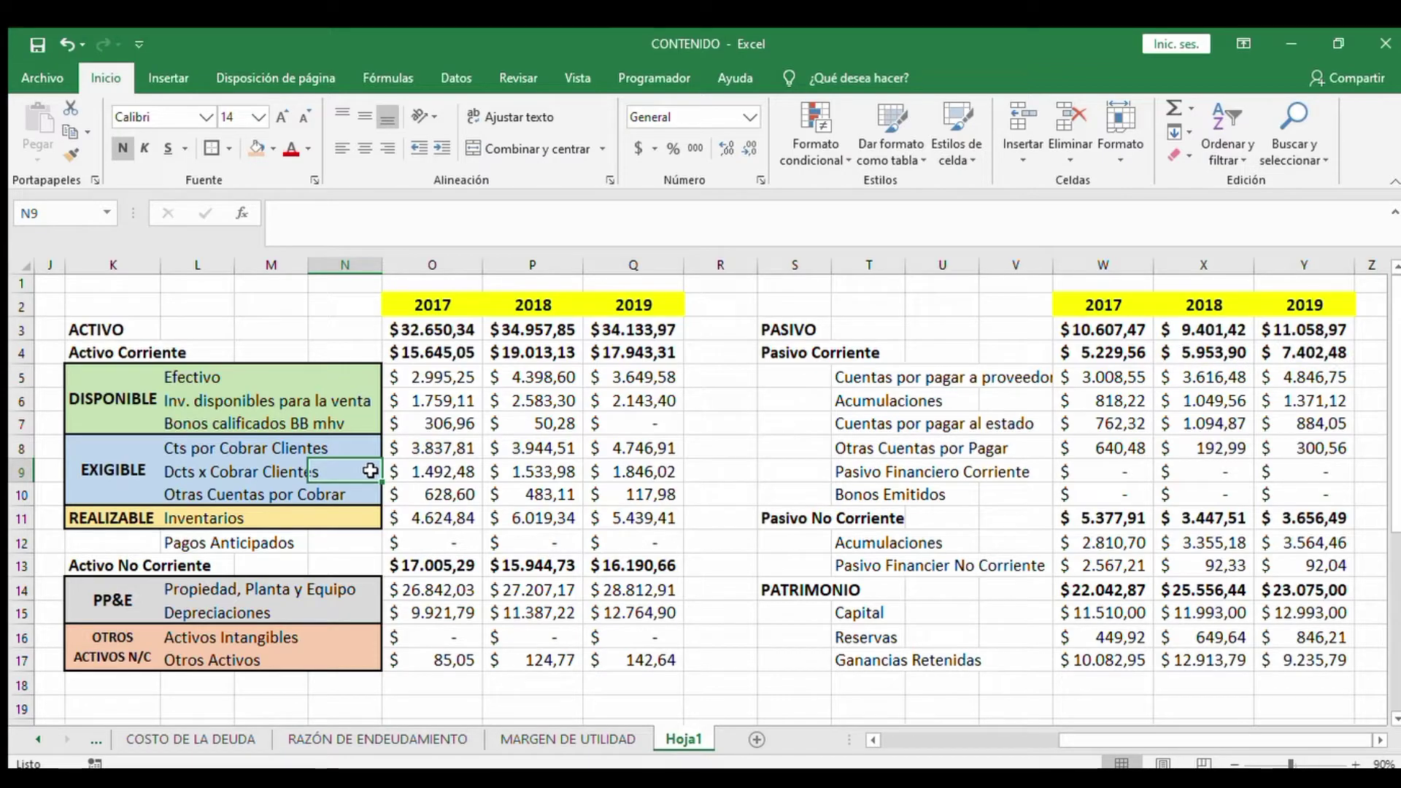
Compare Otras Cuentas por Cobrar with the two customer receivable accounts in the EXIGIBLE category
{"action": "left_click", "coordinate": [367, 494]}
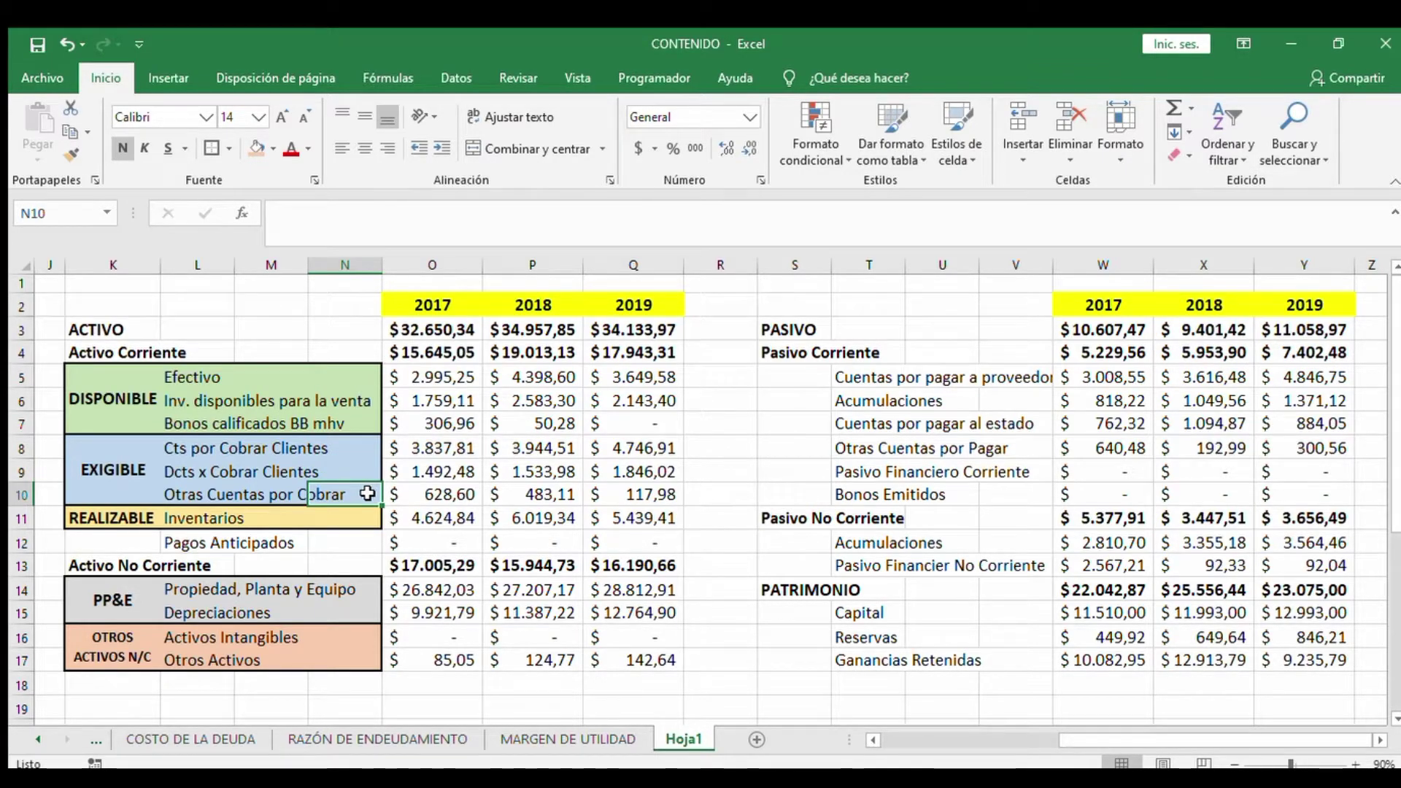
{"action": "left_click_drag", "start_coordinate": [174, 496], "coordinate": [357, 496]}
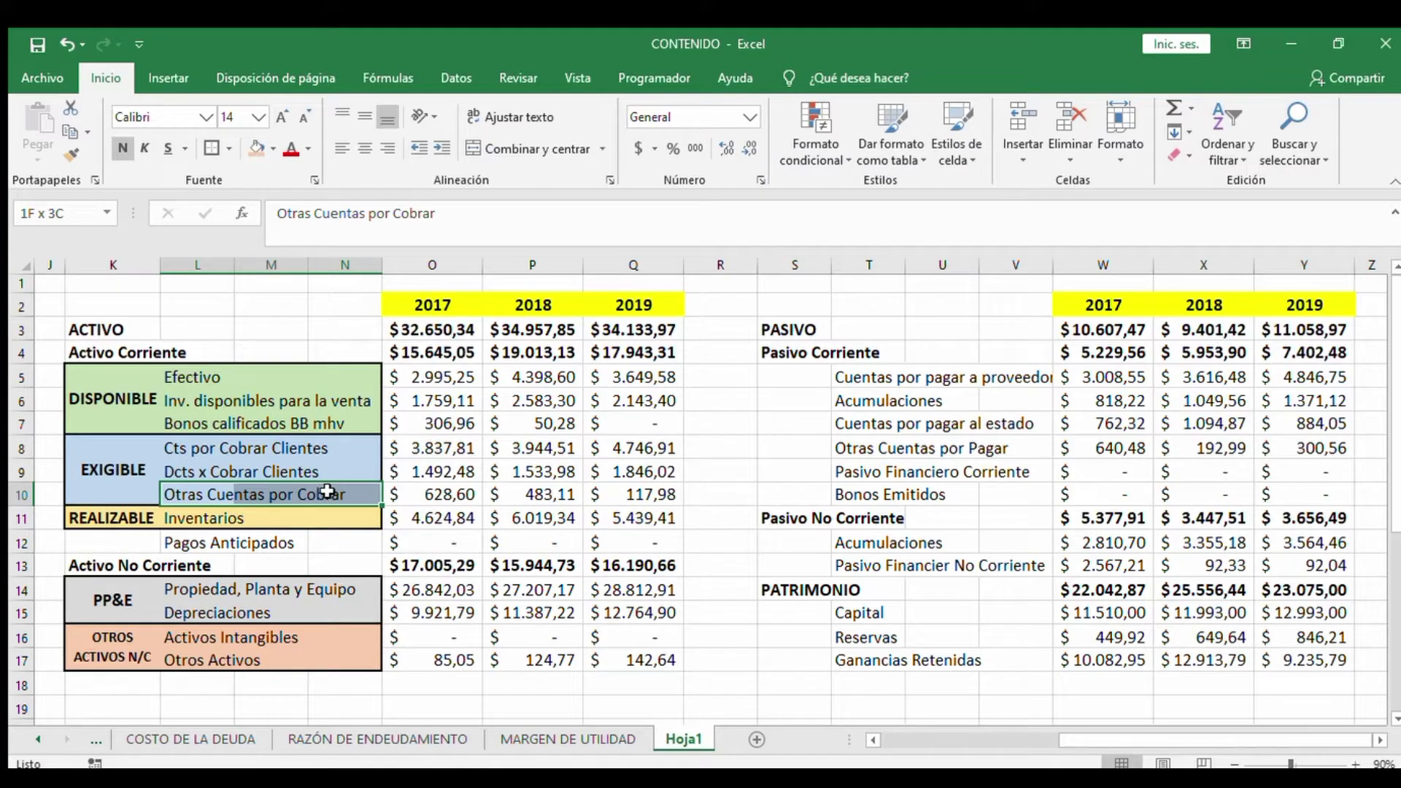
{"action": "left_click", "coordinate": [182, 449]}
{"action": "left_click_drag", "start_coordinate": [186, 454], "coordinate": [361, 500]}
{"action": "left_click", "coordinate": [365, 497]}
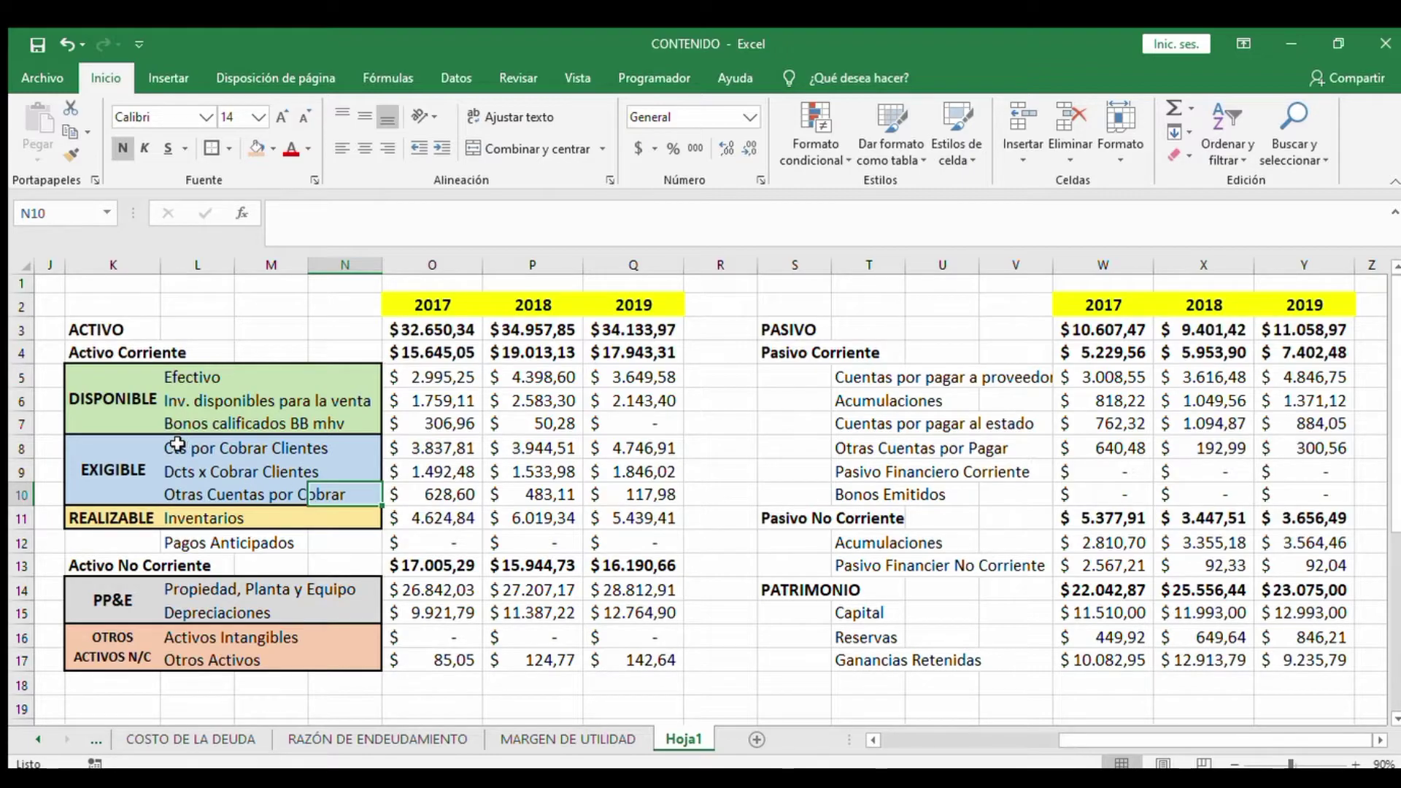
{"action": "left_click_drag", "start_coordinate": [187, 448], "coordinate": [353, 462]}
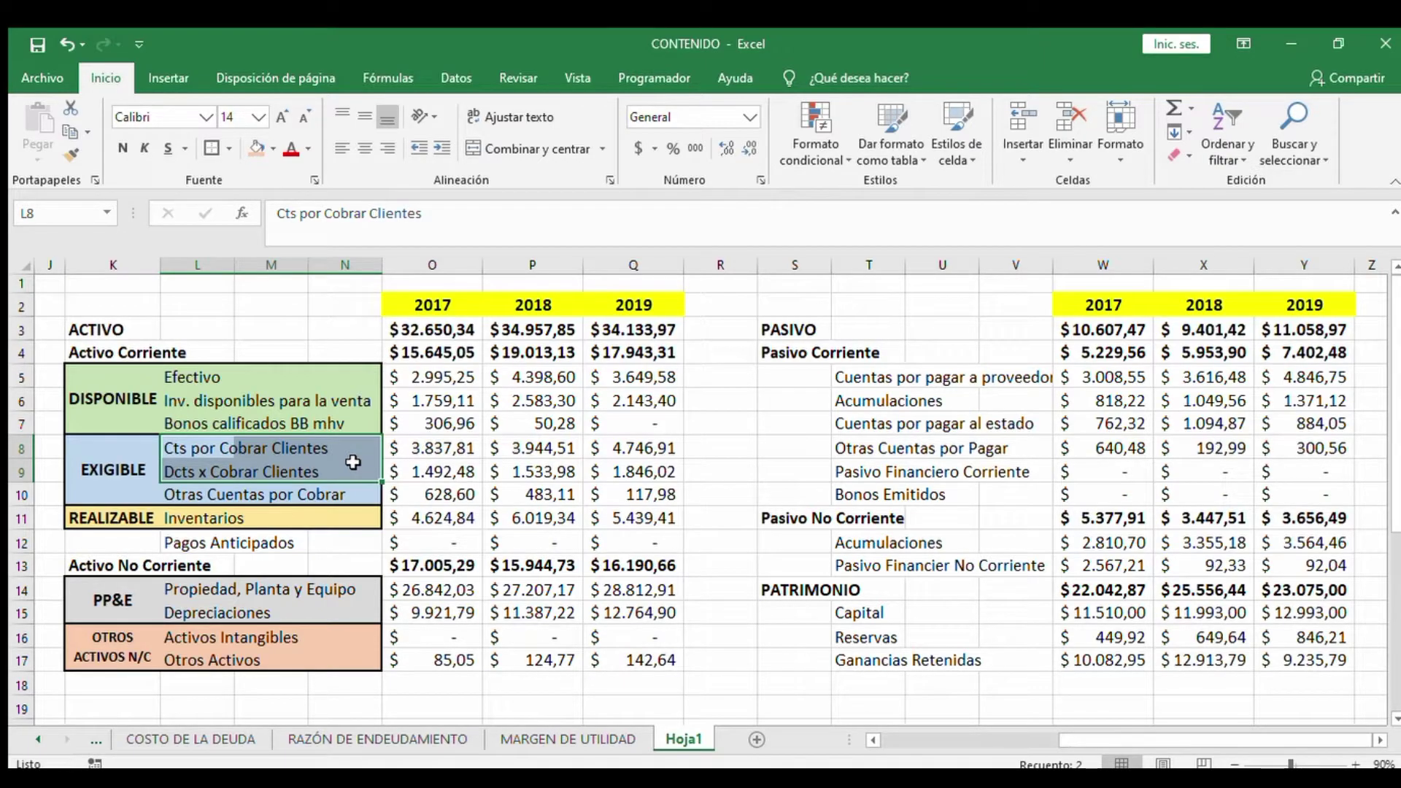
{"action": "left_click", "coordinate": [361, 496]}
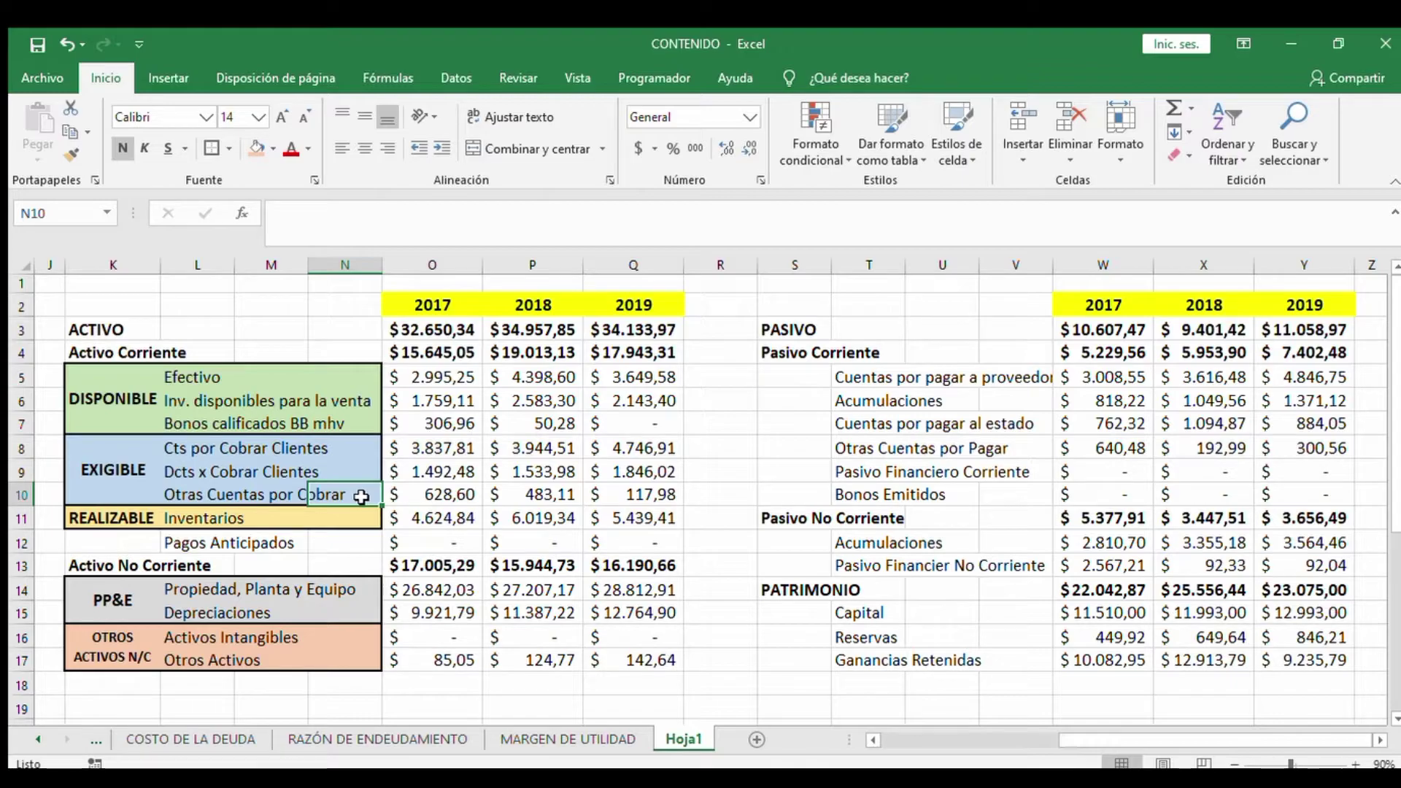
Compare the DISPONIBLE and EXIGIBLE blocks, including their 2017 amounts, within Activo Corriente
{"action": "left_click", "coordinate": [83, 352]}
{"action": "mouse_move", "coordinate": [82, 352]}
{"action": "left_mouse_down"}
{"action": "mouse_move", "coordinate": [291, 447]}
{"action": "mouse_move", "coordinate": [363, 489]}
{"action": "mouse_move", "coordinate": [364, 506]}
{"action": "left_mouse_up"}
{"action": "left_click", "coordinate": [143, 450]}
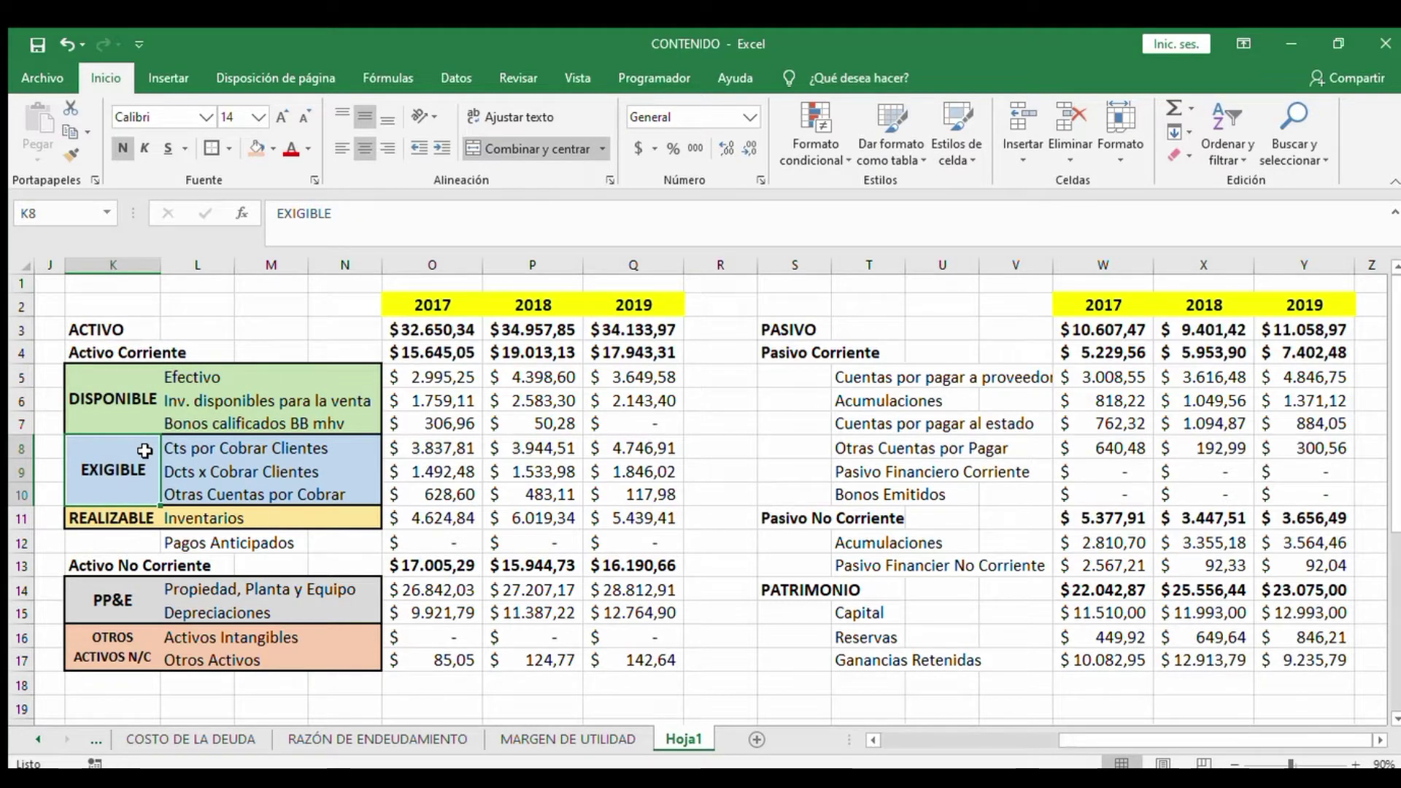
{"action": "left_click_drag", "start_coordinate": [120, 398], "coordinate": [385, 405]}
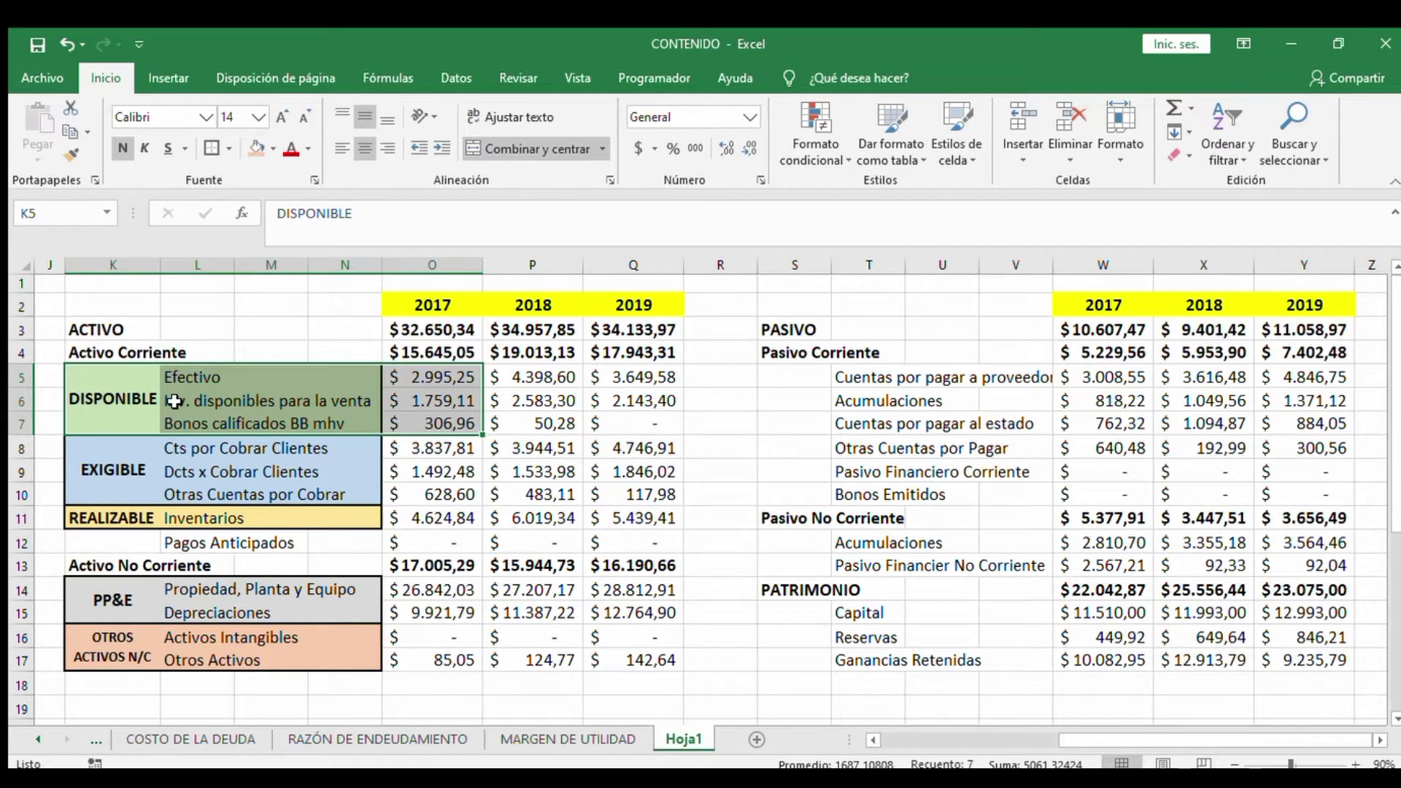
{"action": "left_click_drag", "start_coordinate": [121, 447], "coordinate": [382, 473]}
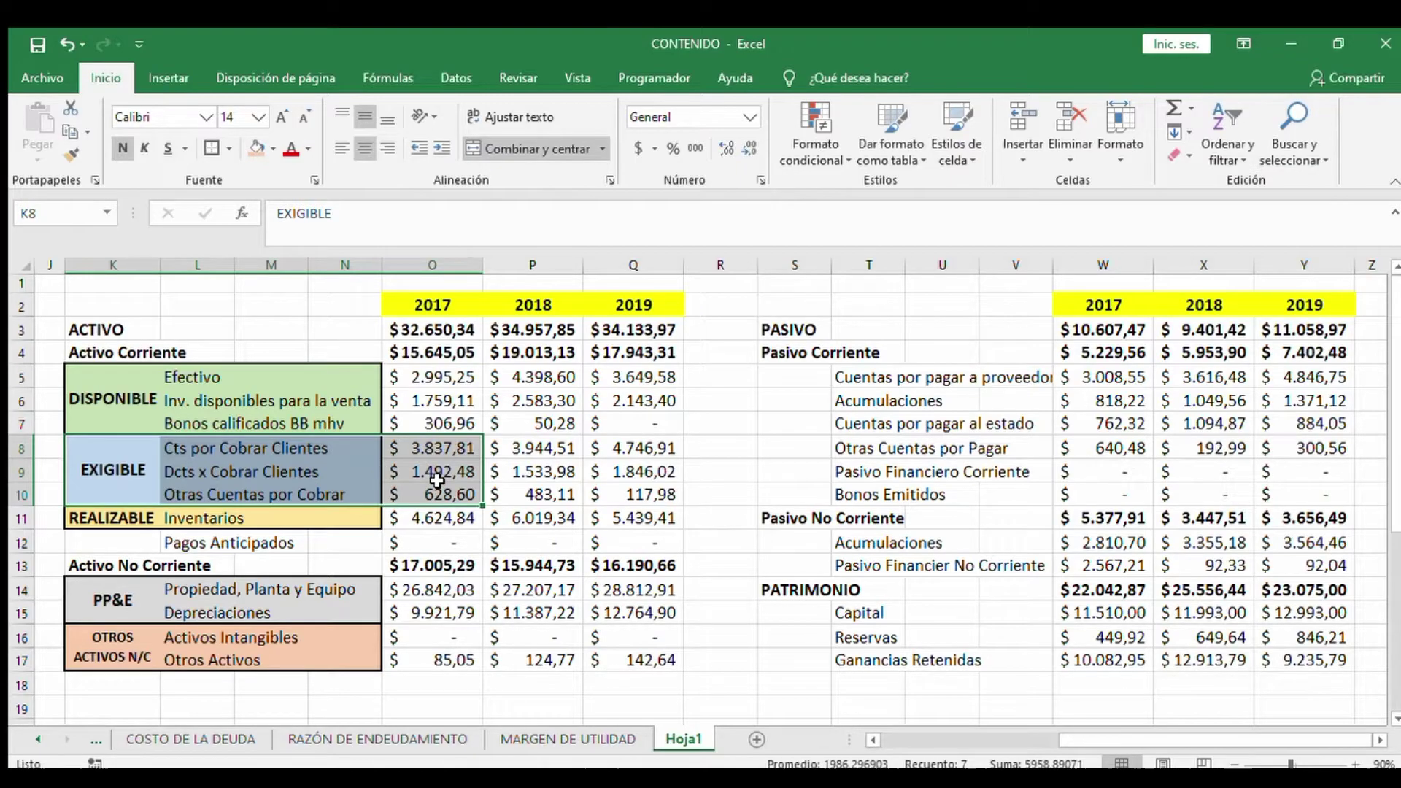
Examine the REALIZABLE category and its Inventarios account in relation to the other Activo Corriente accounts
{"action": "left_click", "coordinate": [115, 517]}
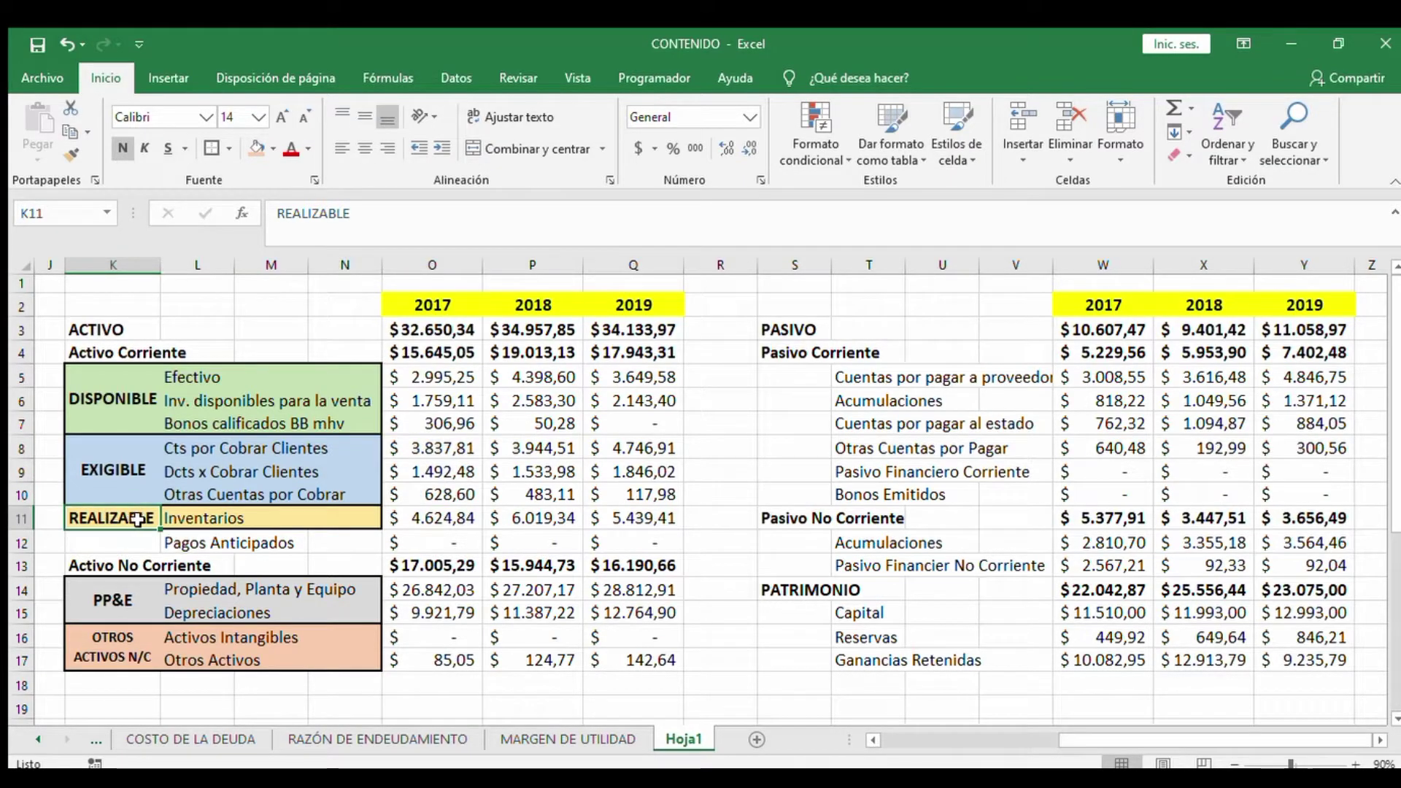
{"action": "left_click_drag", "start_coordinate": [98, 350], "coordinate": [362, 511]}
{"action": "left_click", "coordinate": [123, 515]}
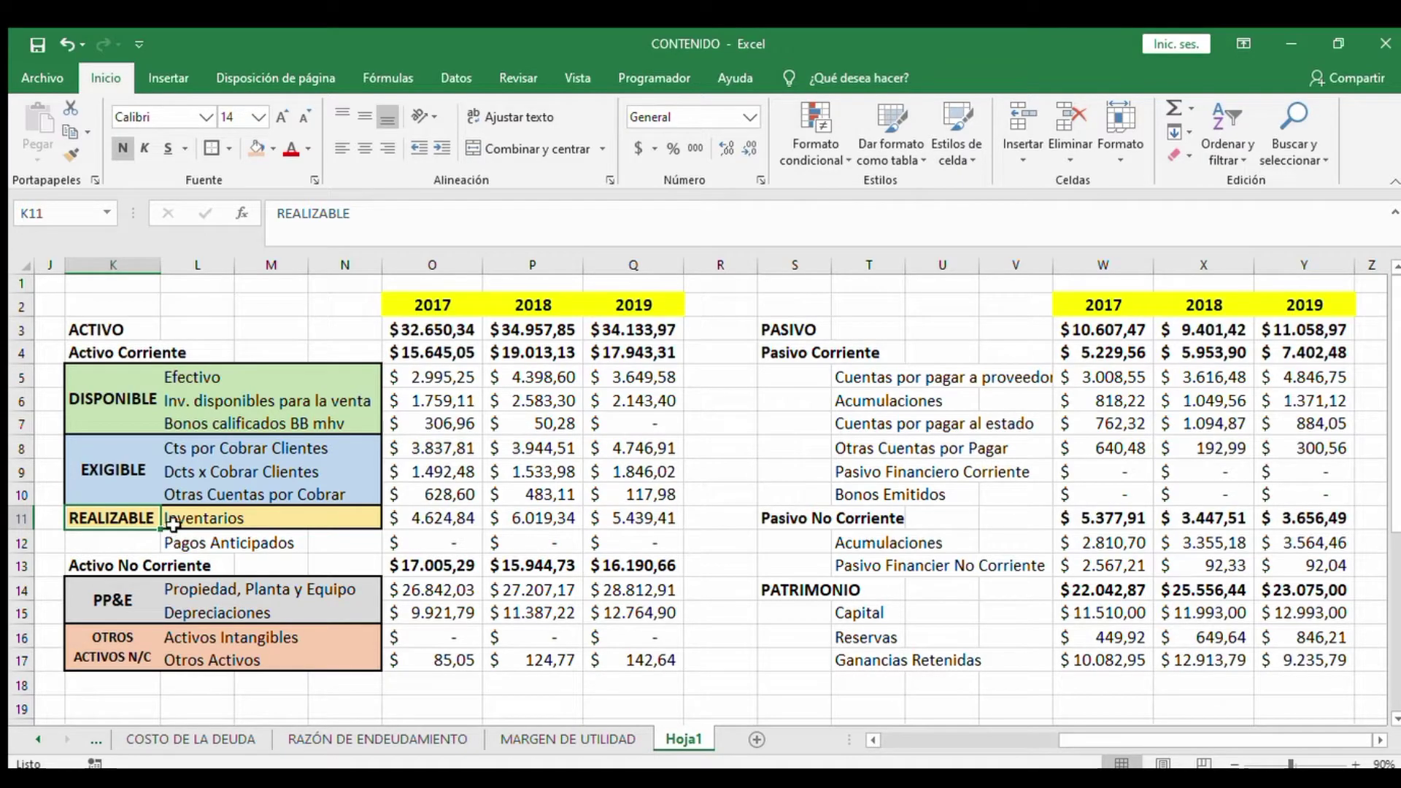
{"action": "left_click", "coordinate": [336, 515]}
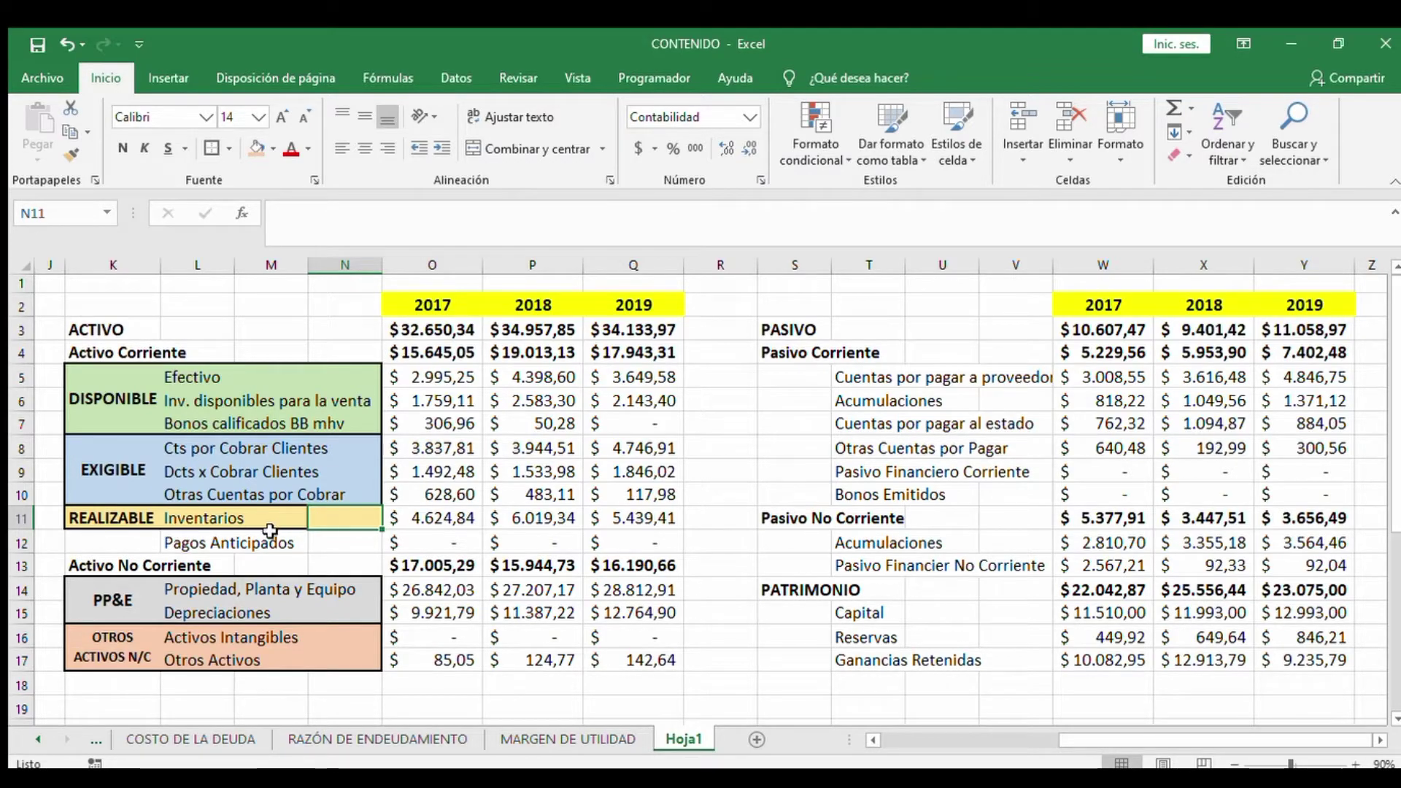
Examine the Pagos Anticipados row below the REALIZABLE category, and return to the DISPONIBLE category
{"action": "left_click", "coordinate": [116, 540]}
{"action": "left_click_drag", "start_coordinate": [116, 540], "coordinate": [369, 538]}
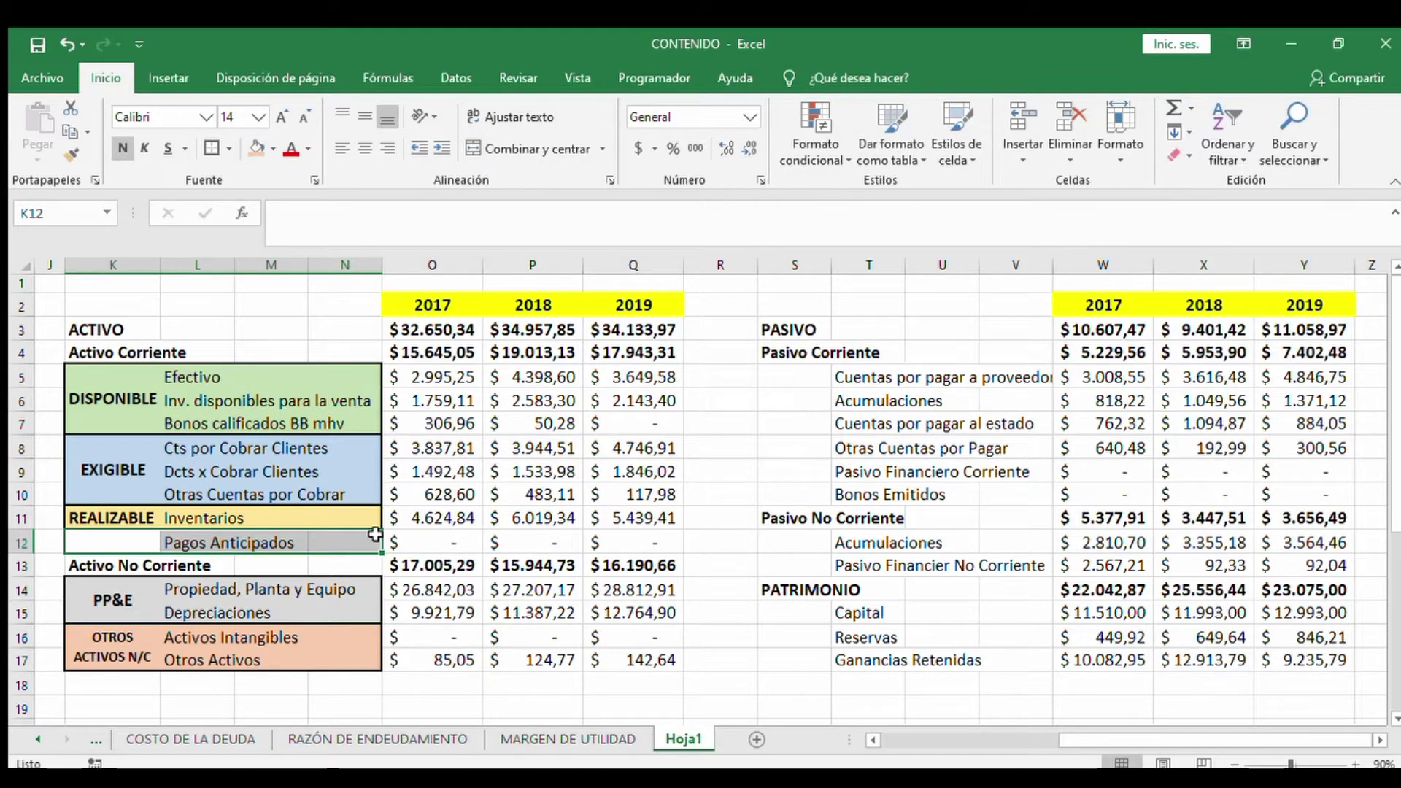
{"action": "left_click", "coordinate": [125, 423]}
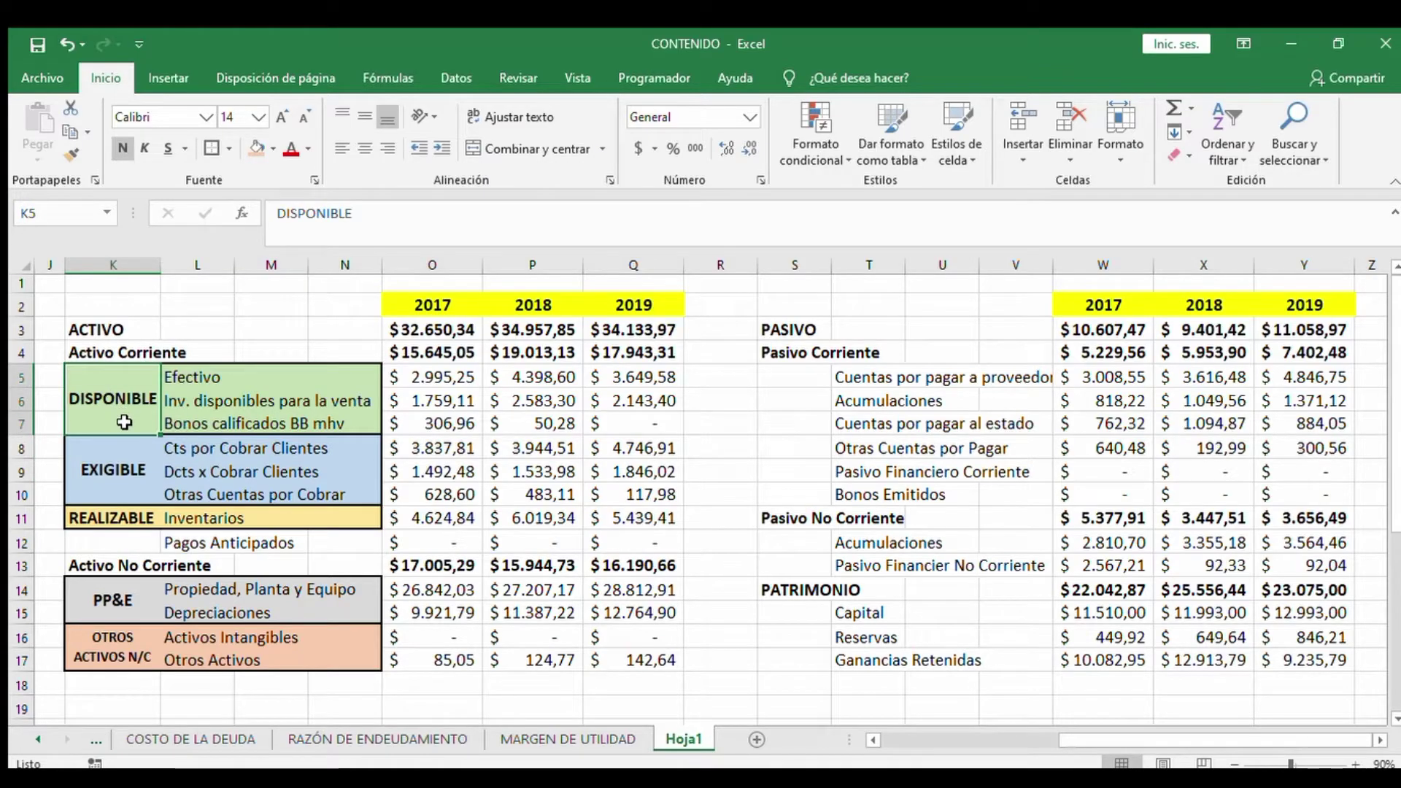
Compare the DISPONIBLE, EXIGIBLE and REALIZABLE categories with the uncategorized Pagos Anticipados row
{"action": "left_click_drag", "start_coordinate": [125, 422], "coordinate": [131, 519]}
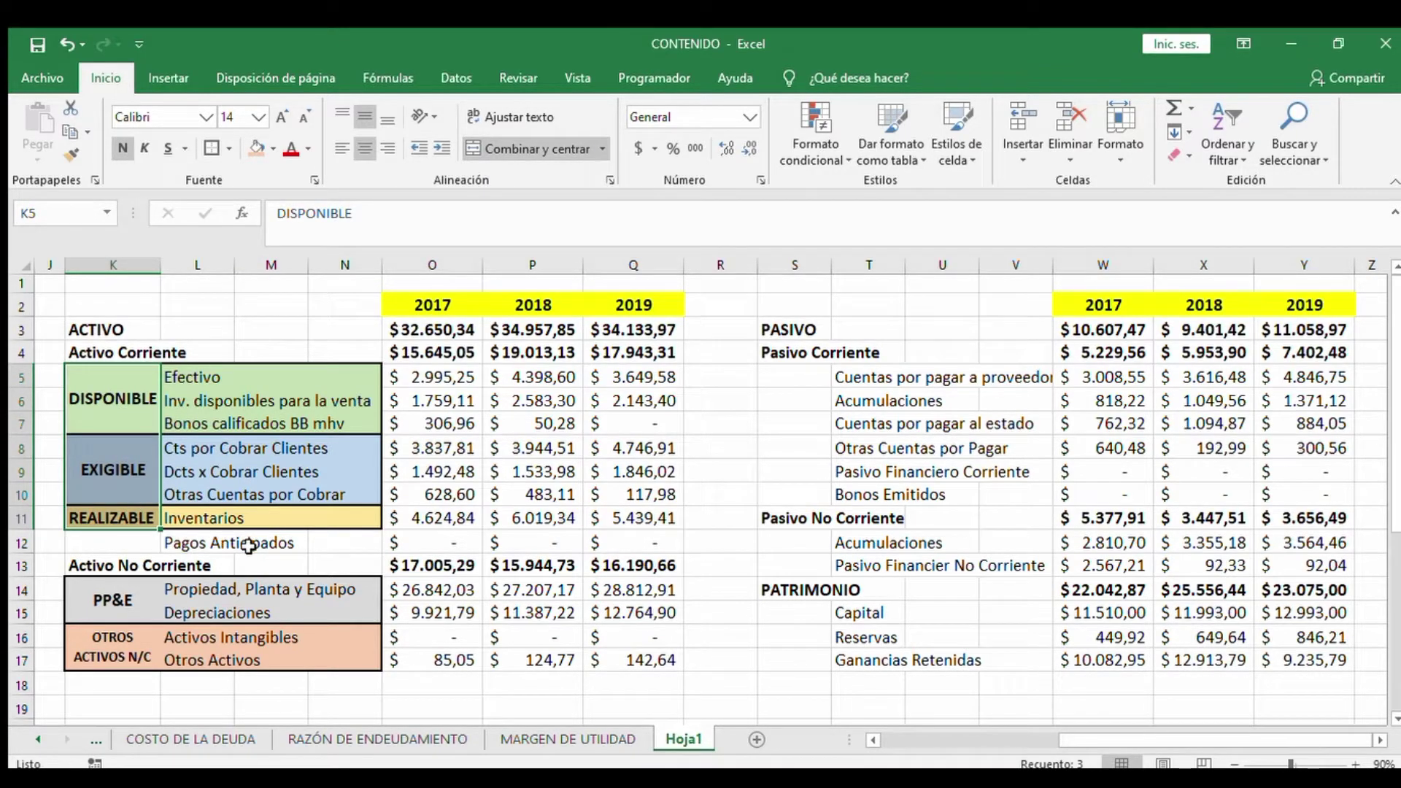
{"action": "left_click", "coordinate": [139, 483]}
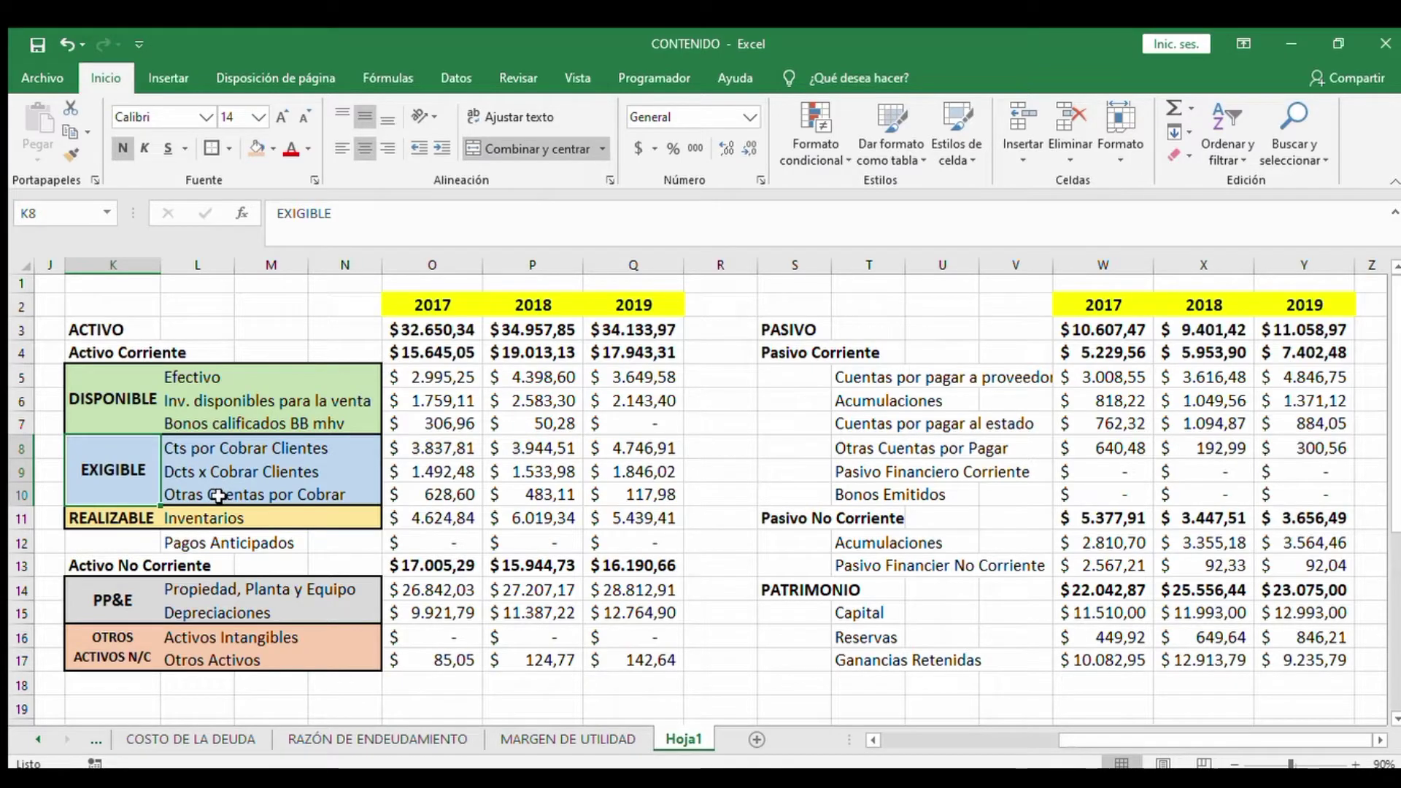
{"action": "left_click", "coordinate": [201, 542]}
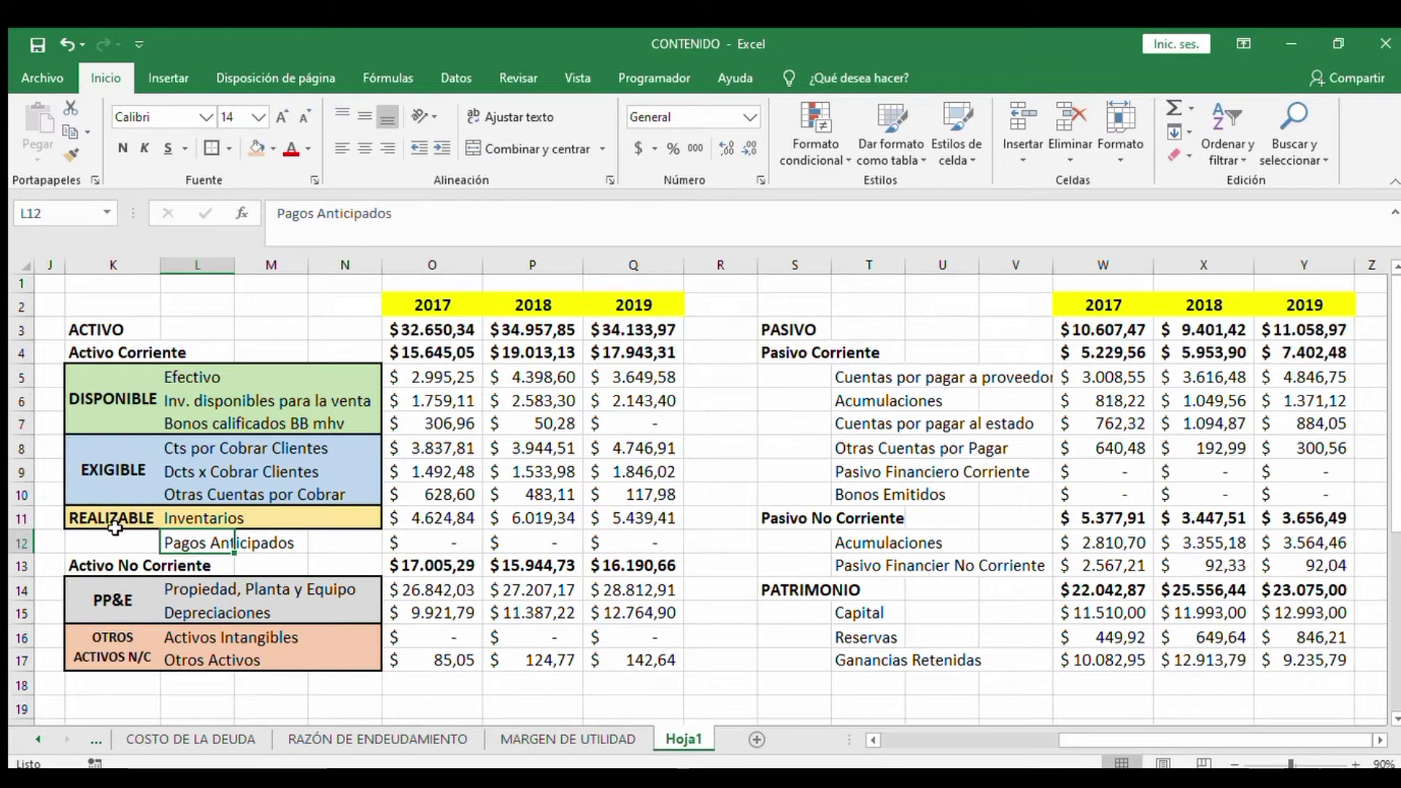
{"action": "left_click_drag", "start_coordinate": [143, 396], "coordinate": [143, 534]}
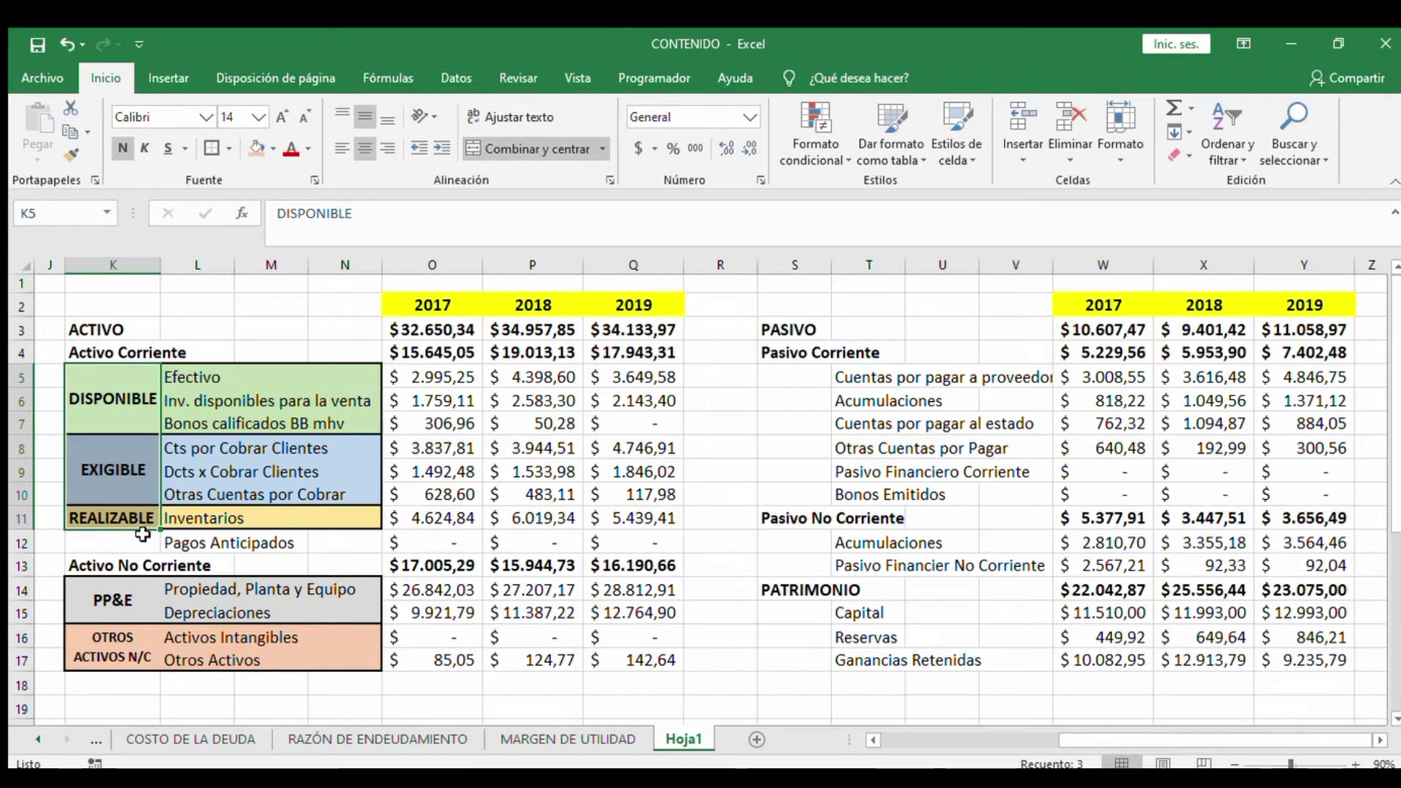
{"action": "left_click", "coordinate": [143, 536]}
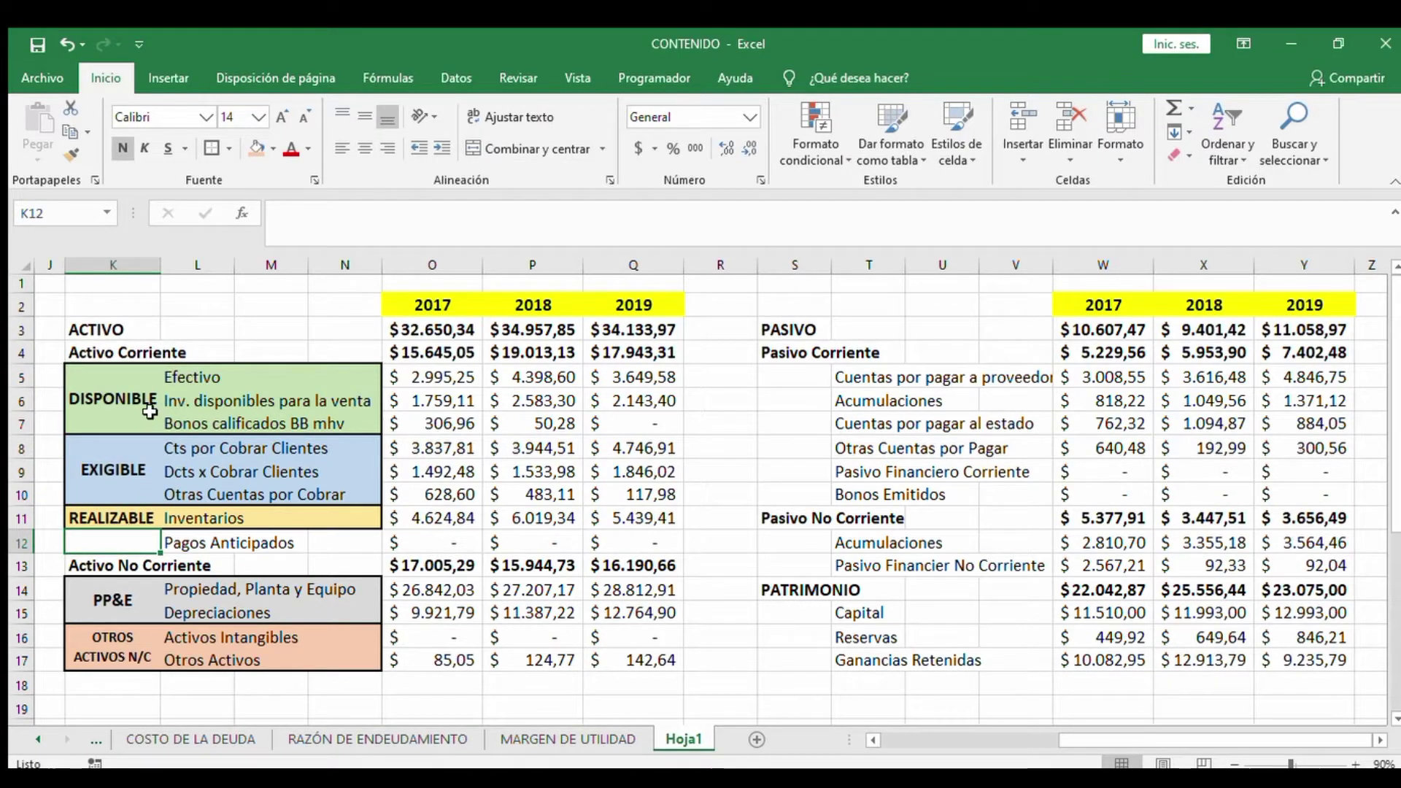
{"action": "left_click_drag", "start_coordinate": [149, 413], "coordinate": [137, 511]}
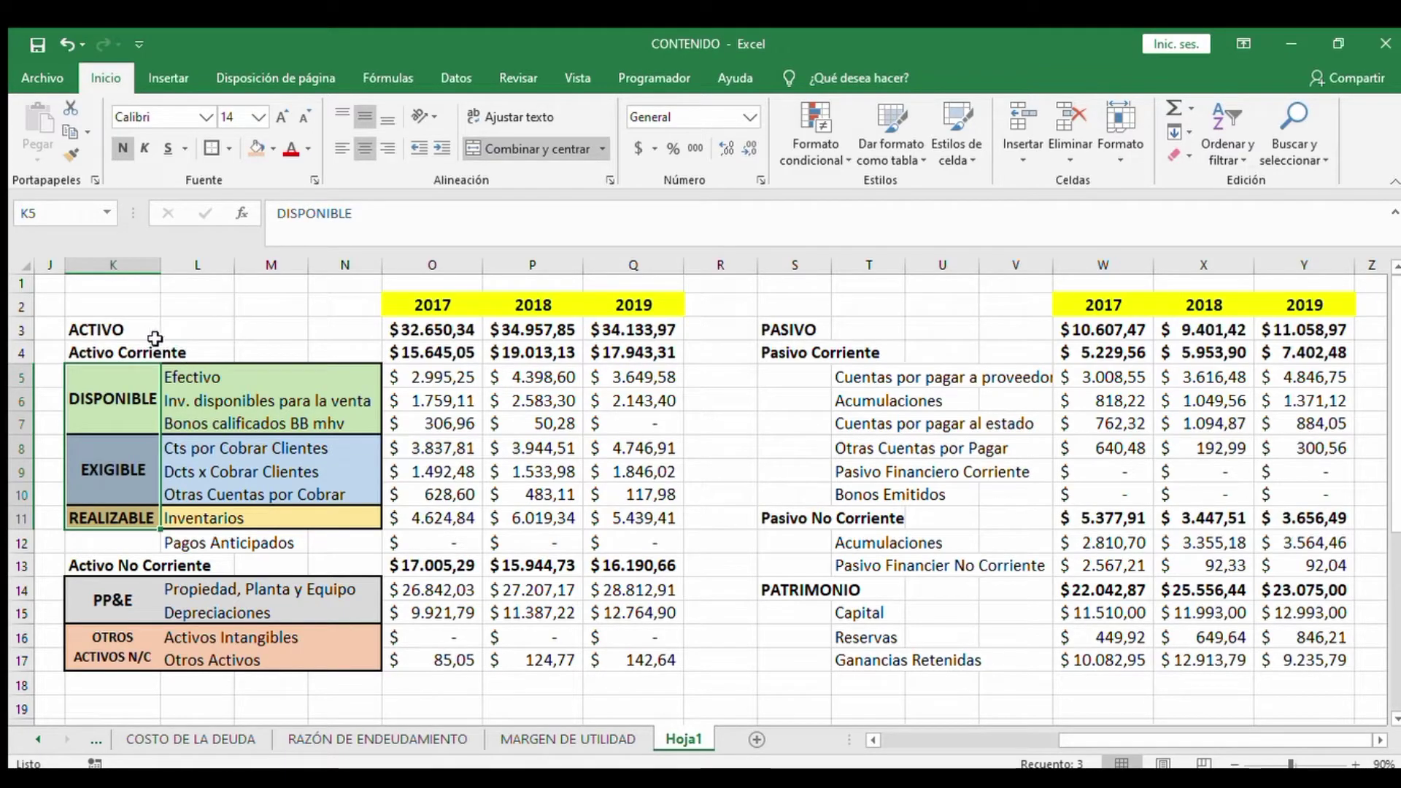
Examine the whole Activo Corriente block across 2017 to 2019, including each of its three categories in turn
{"action": "left_click_drag", "start_coordinate": [149, 353], "coordinate": [661, 544]}
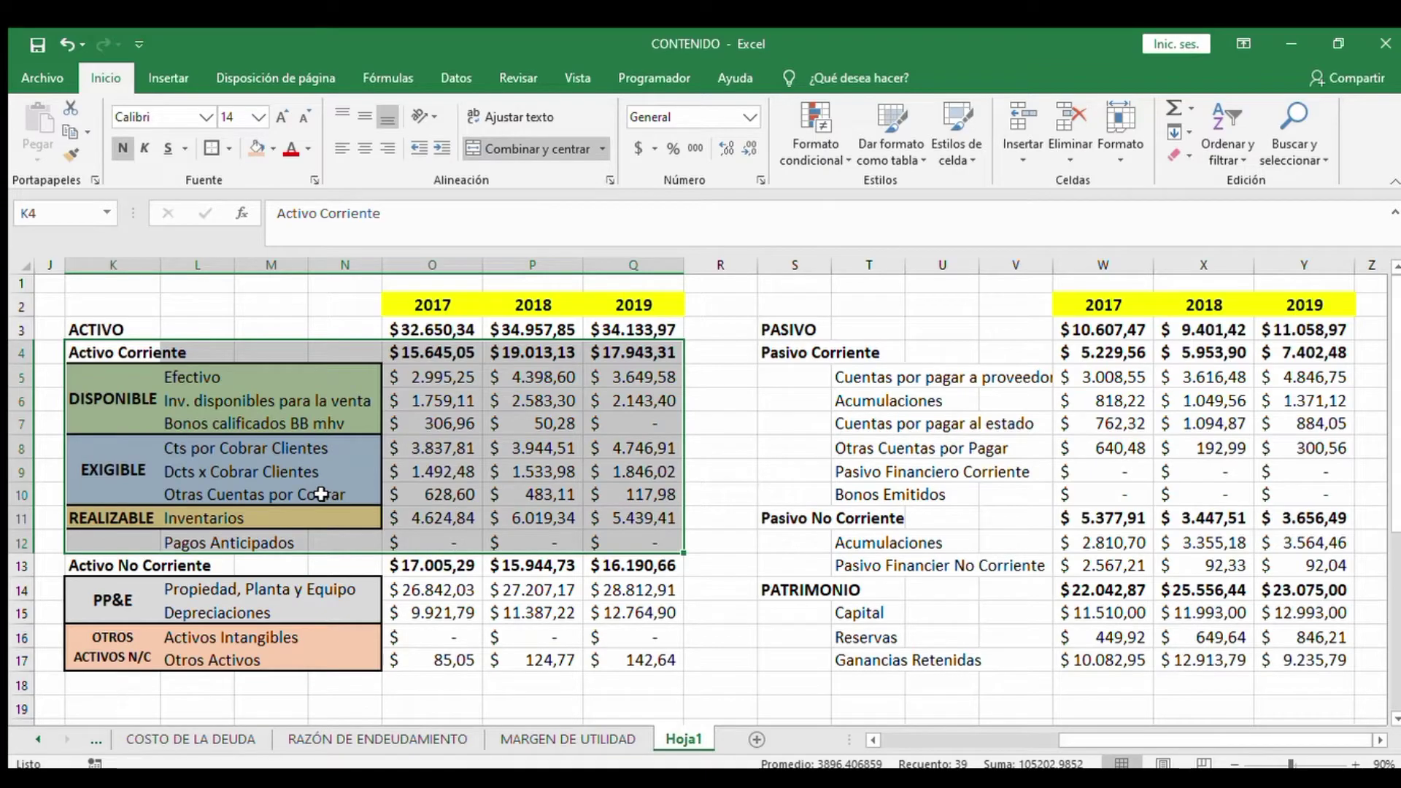
{"action": "left_click_drag", "start_coordinate": [128, 387], "coordinate": [130, 537]}
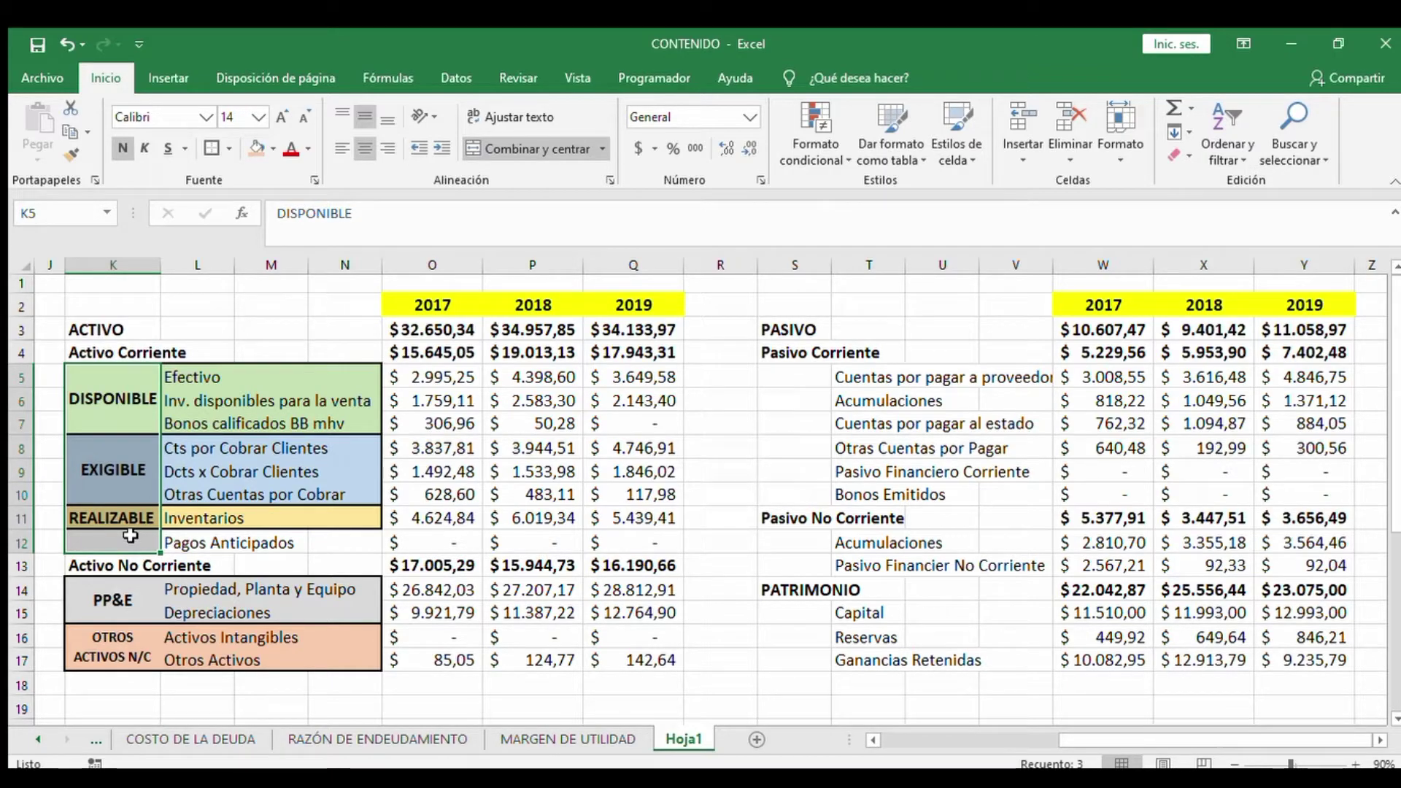
{"action": "left_click", "coordinate": [136, 419]}
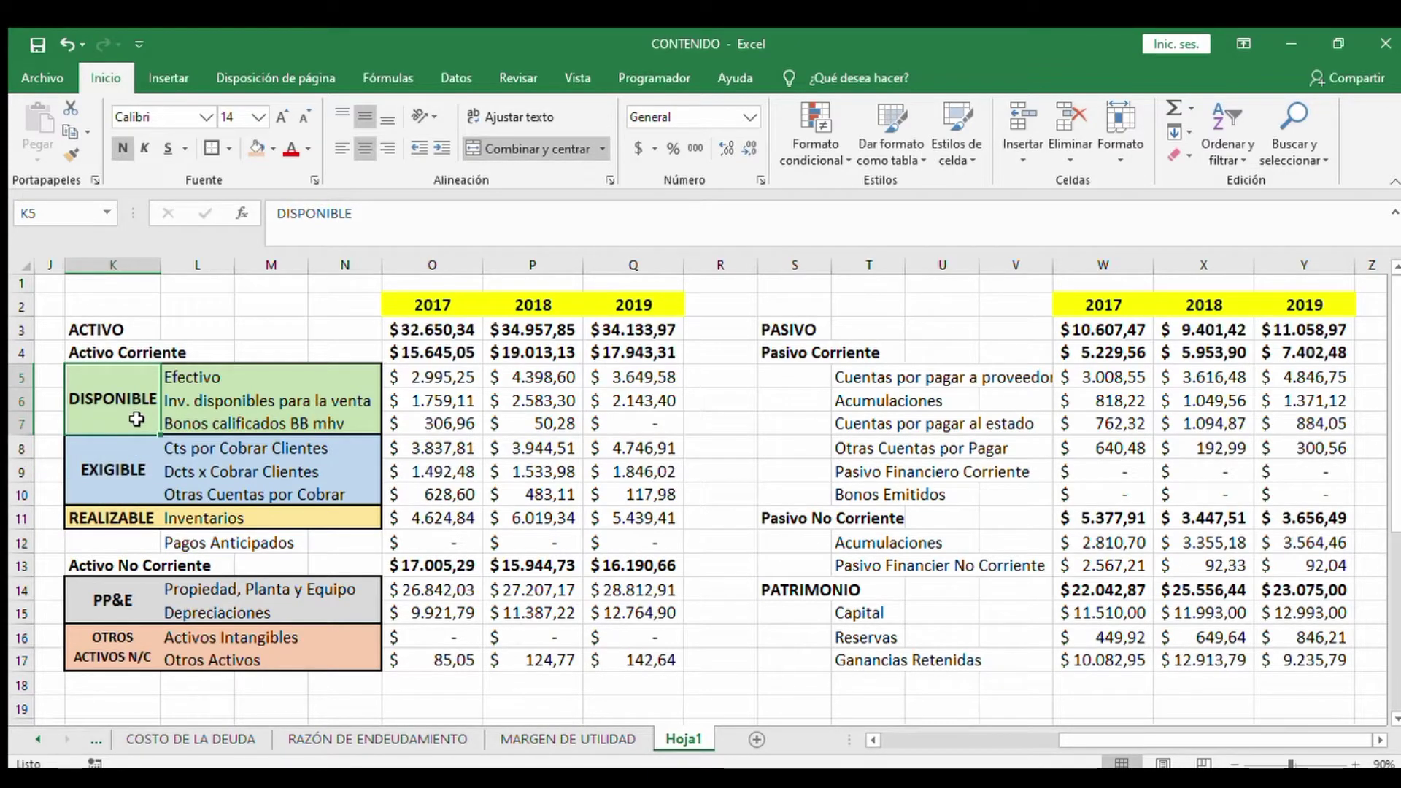
{"action": "left_click", "coordinate": [143, 496]}
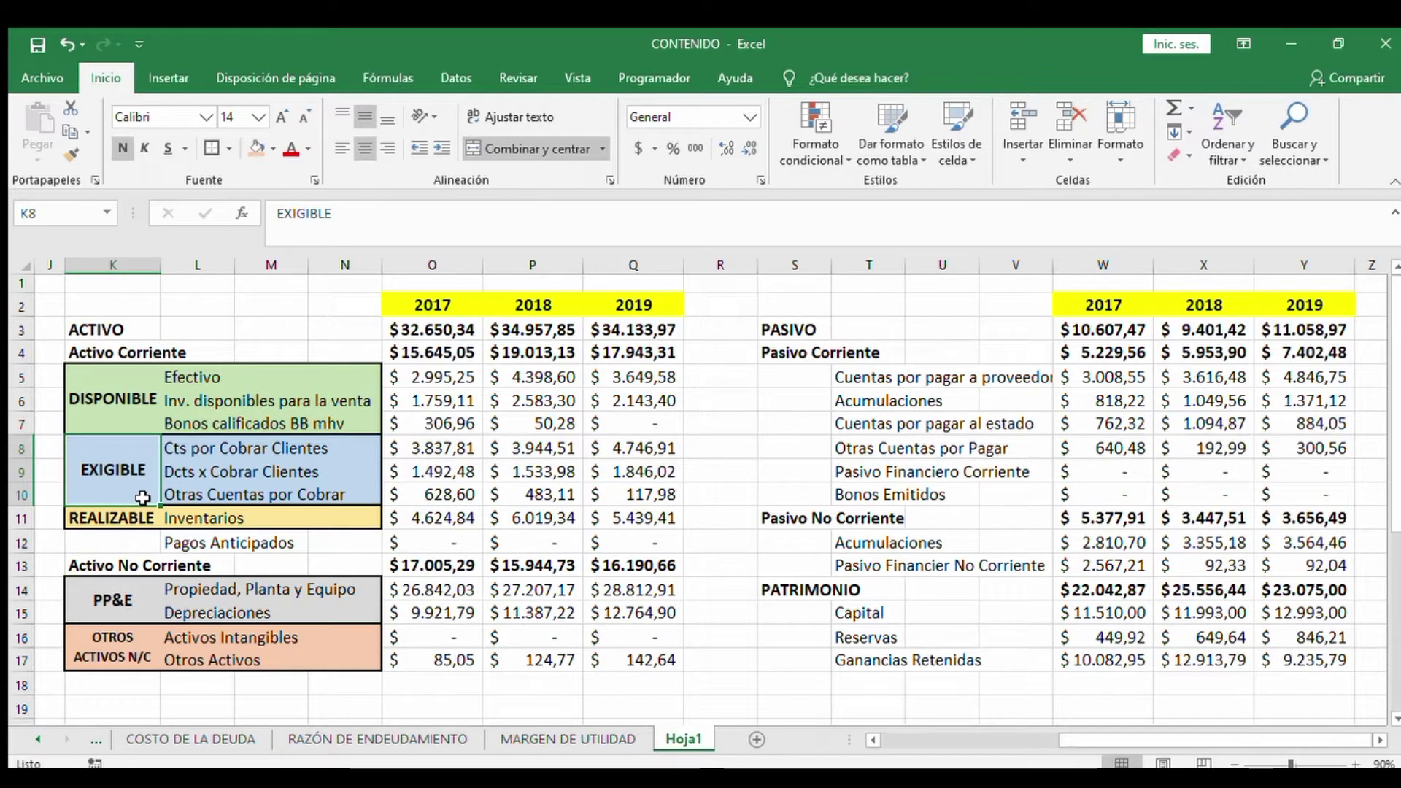
{"action": "left_click", "coordinate": [143, 519]}
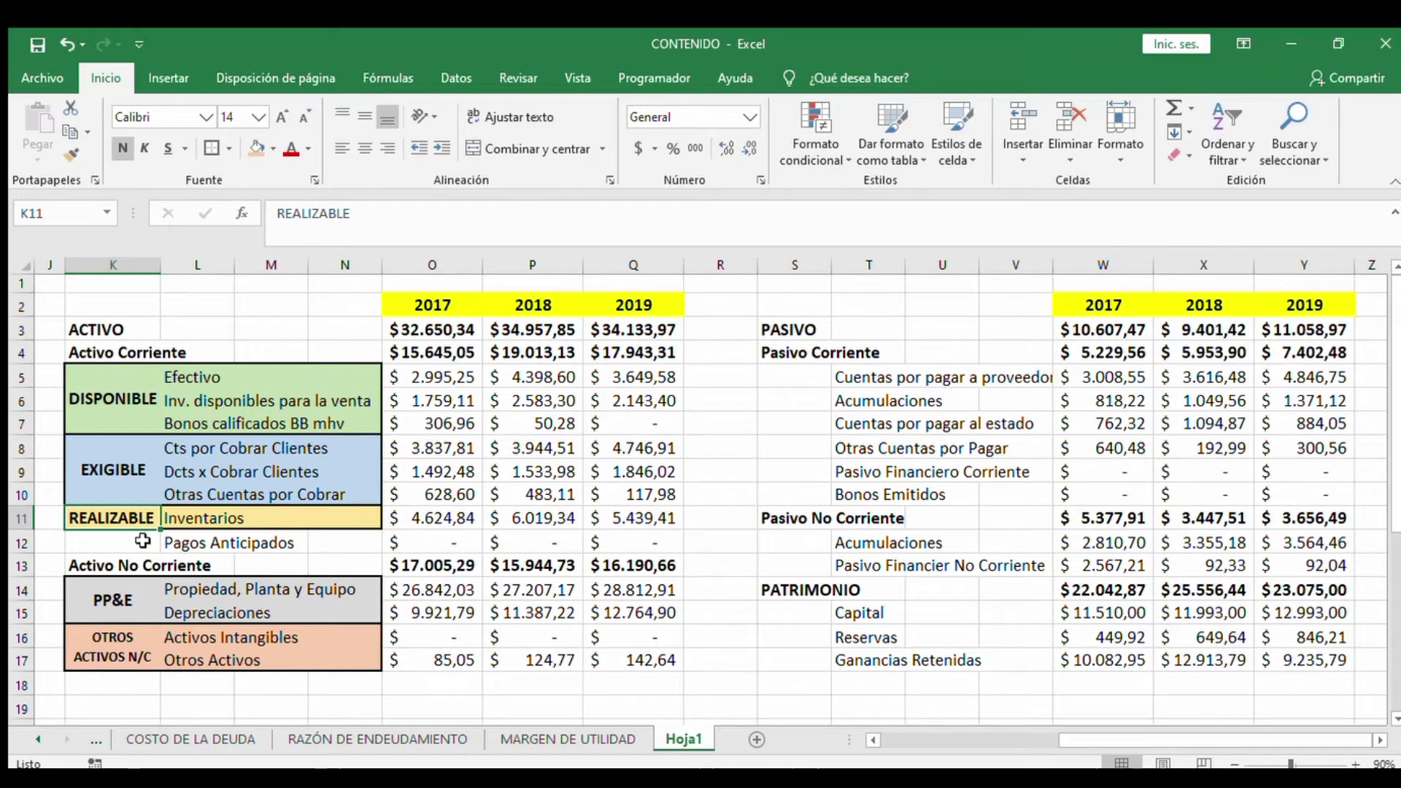
Examine the Activo No Corriente block, covering the PP&E and OTROS ACTIVOS N/C categories and their accounts
{"action": "left_click_drag", "start_coordinate": [93, 562], "coordinate": [343, 641]}
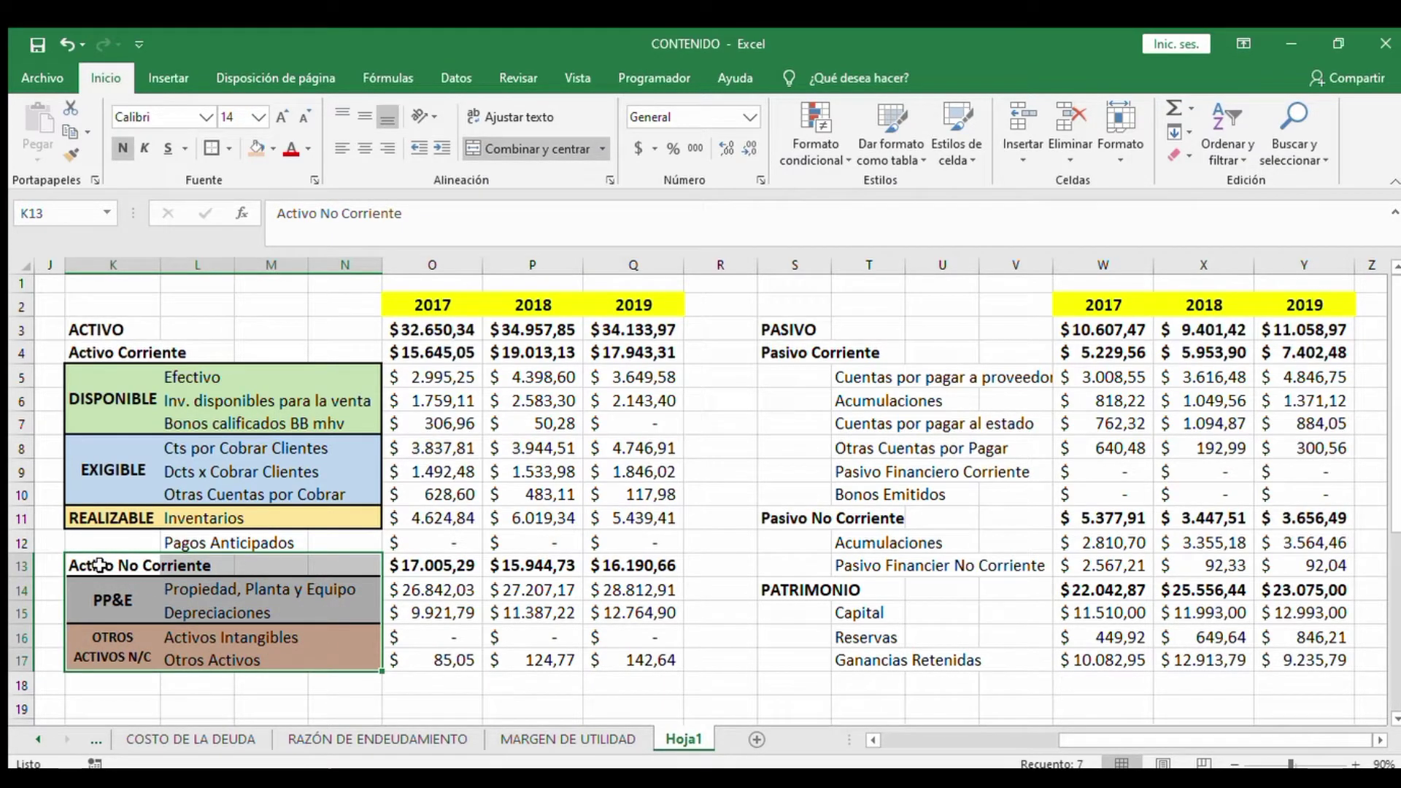
{"action": "left_click", "coordinate": [118, 595]}
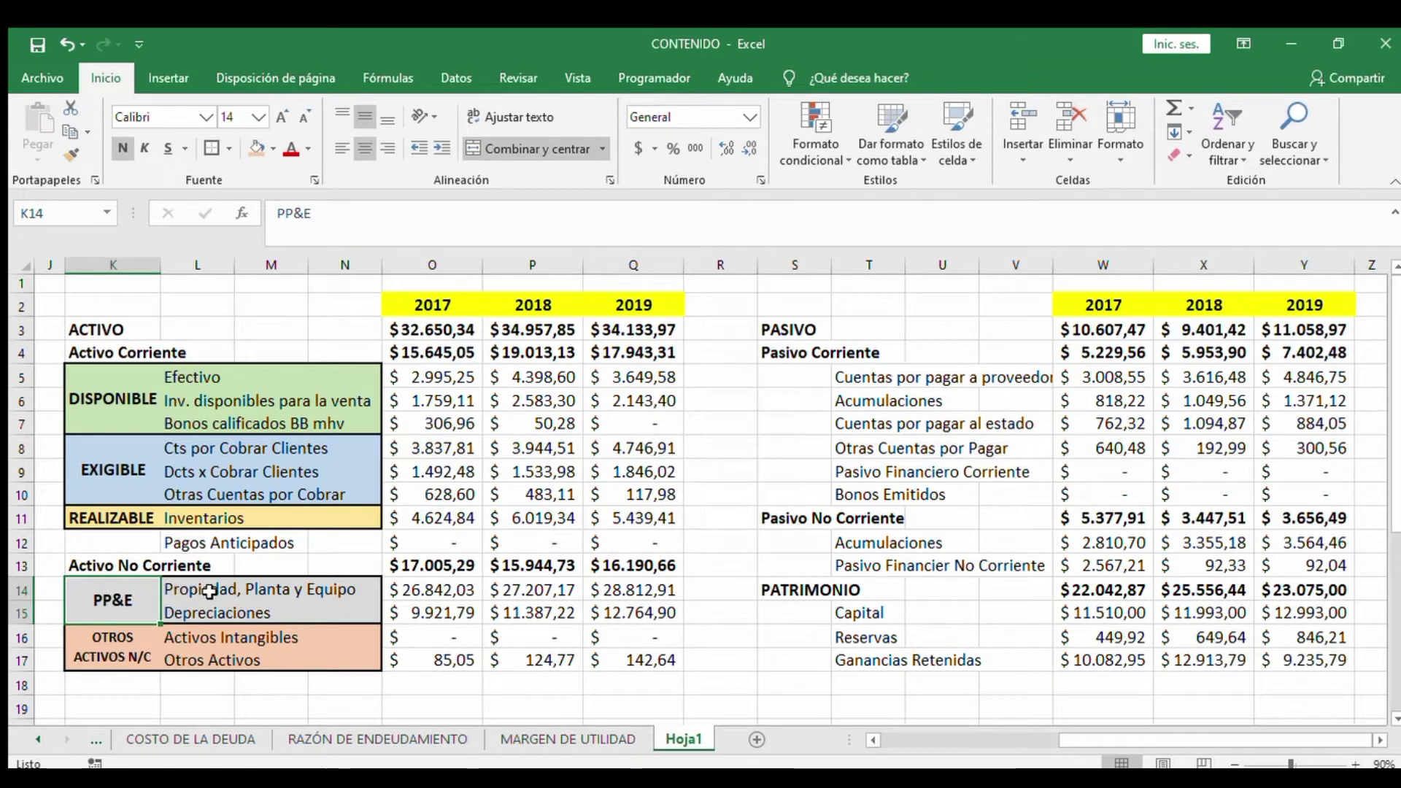
{"action": "left_click", "coordinate": [209, 591]}
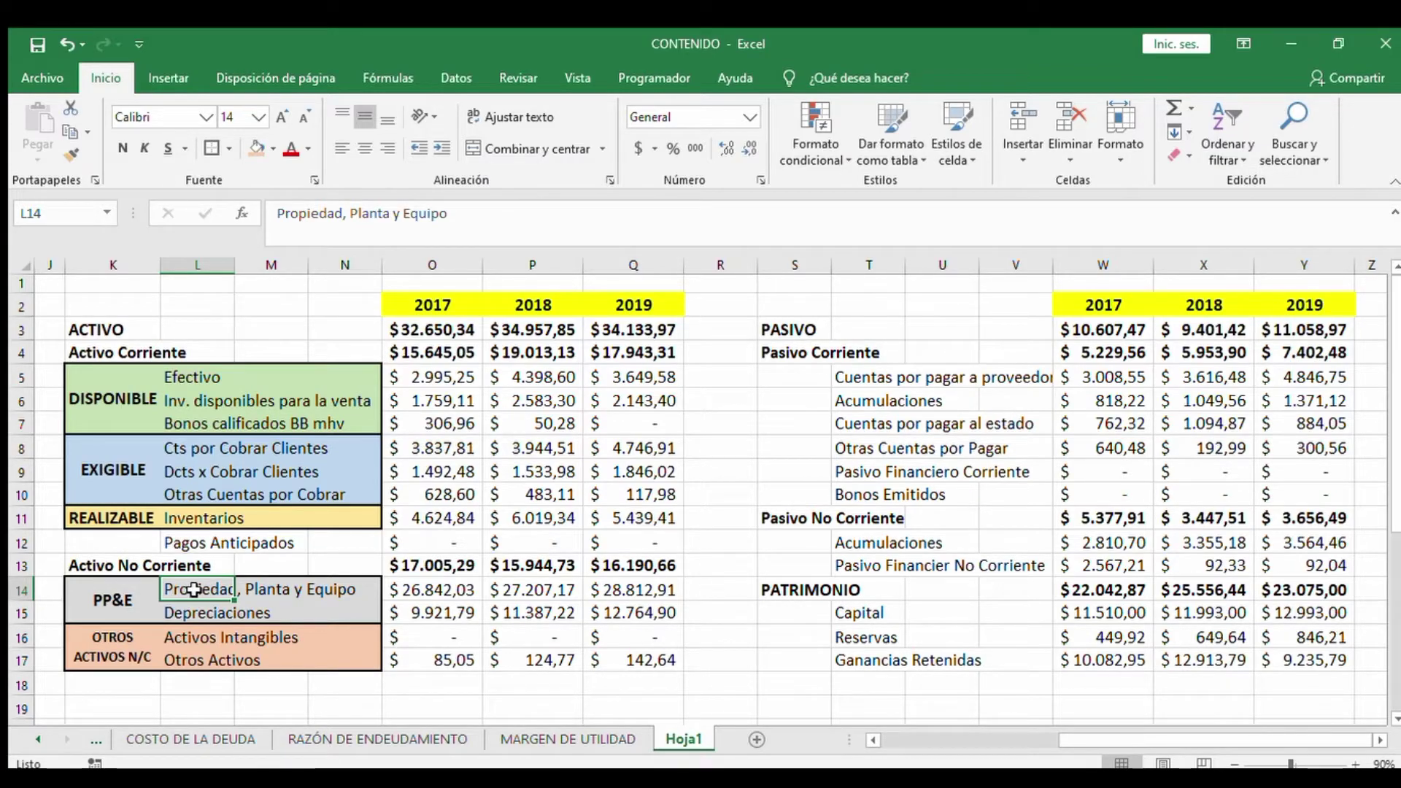
{"action": "left_click", "coordinate": [212, 615]}
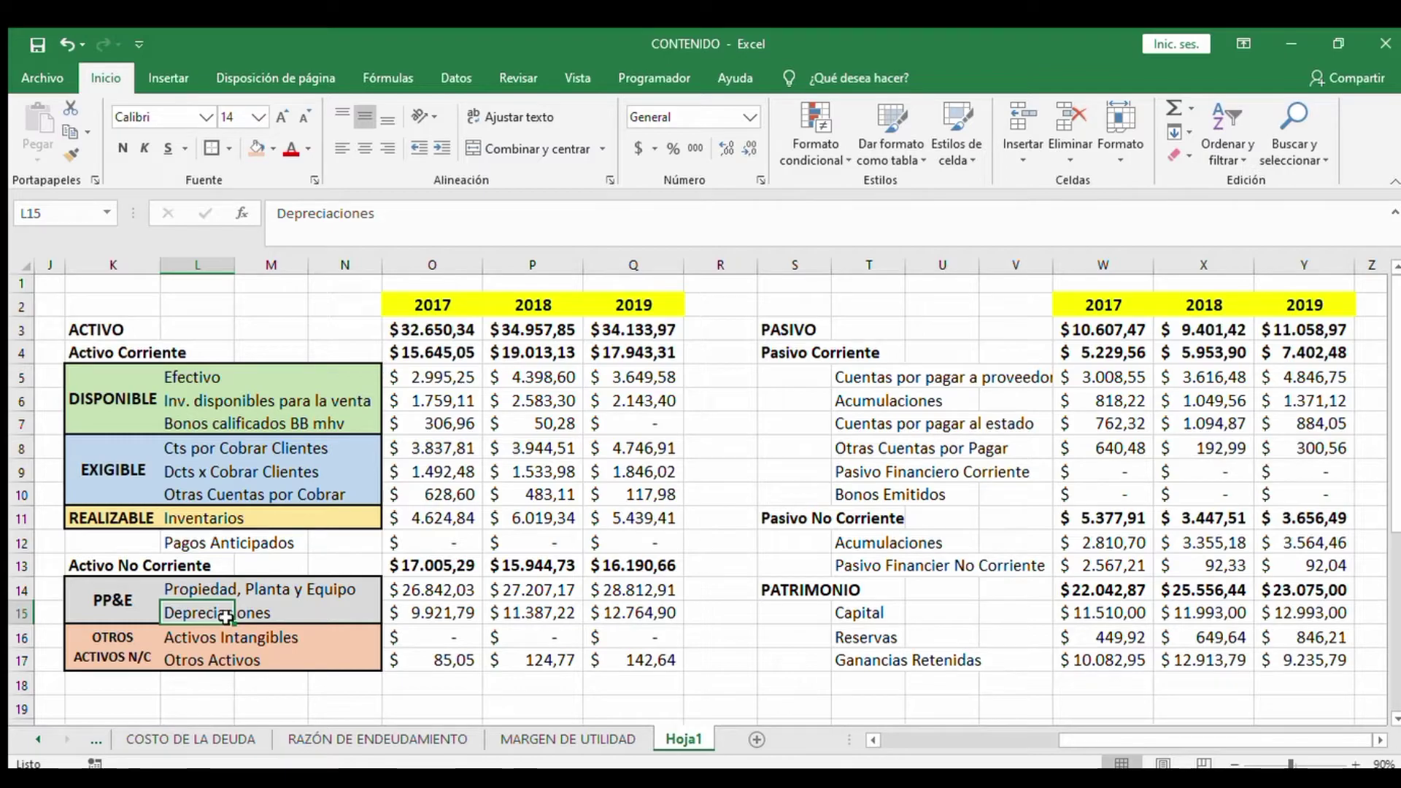
{"action": "left_click", "coordinate": [152, 632]}
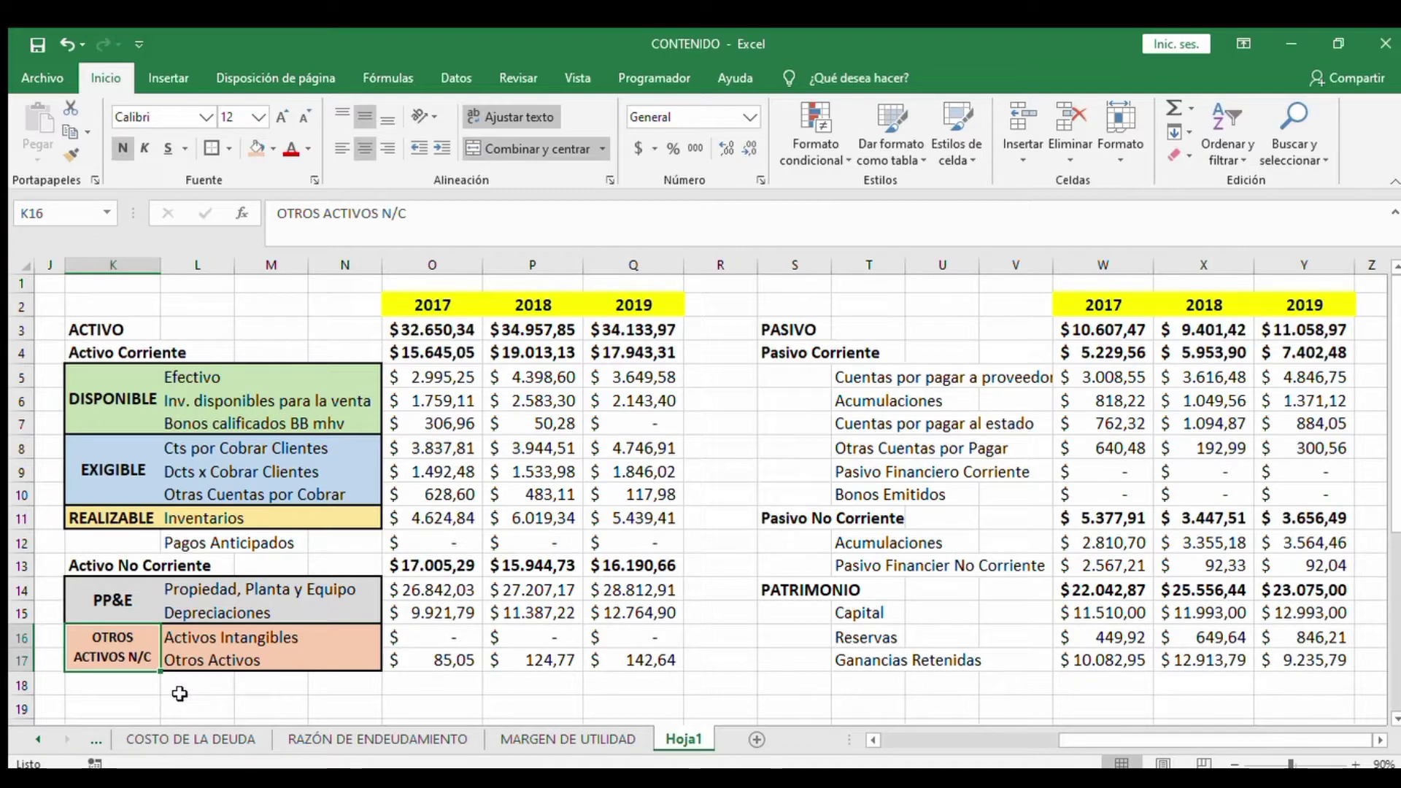
{"action": "left_click", "coordinate": [199, 664]}
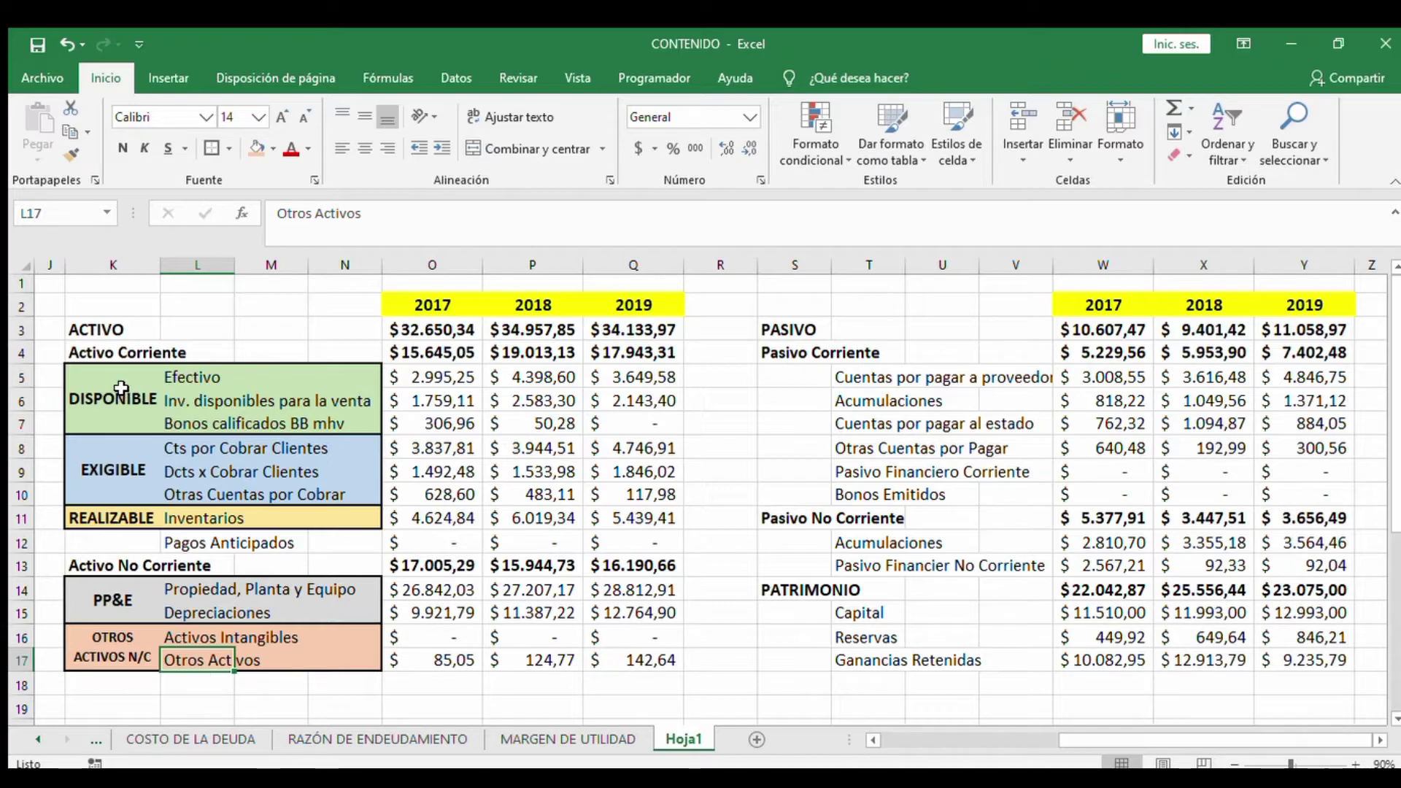
Compare the asset category column with the PASIVO and PATRIMONIO accounts on the liabilities side
{"action": "left_click", "coordinate": [799, 305]}
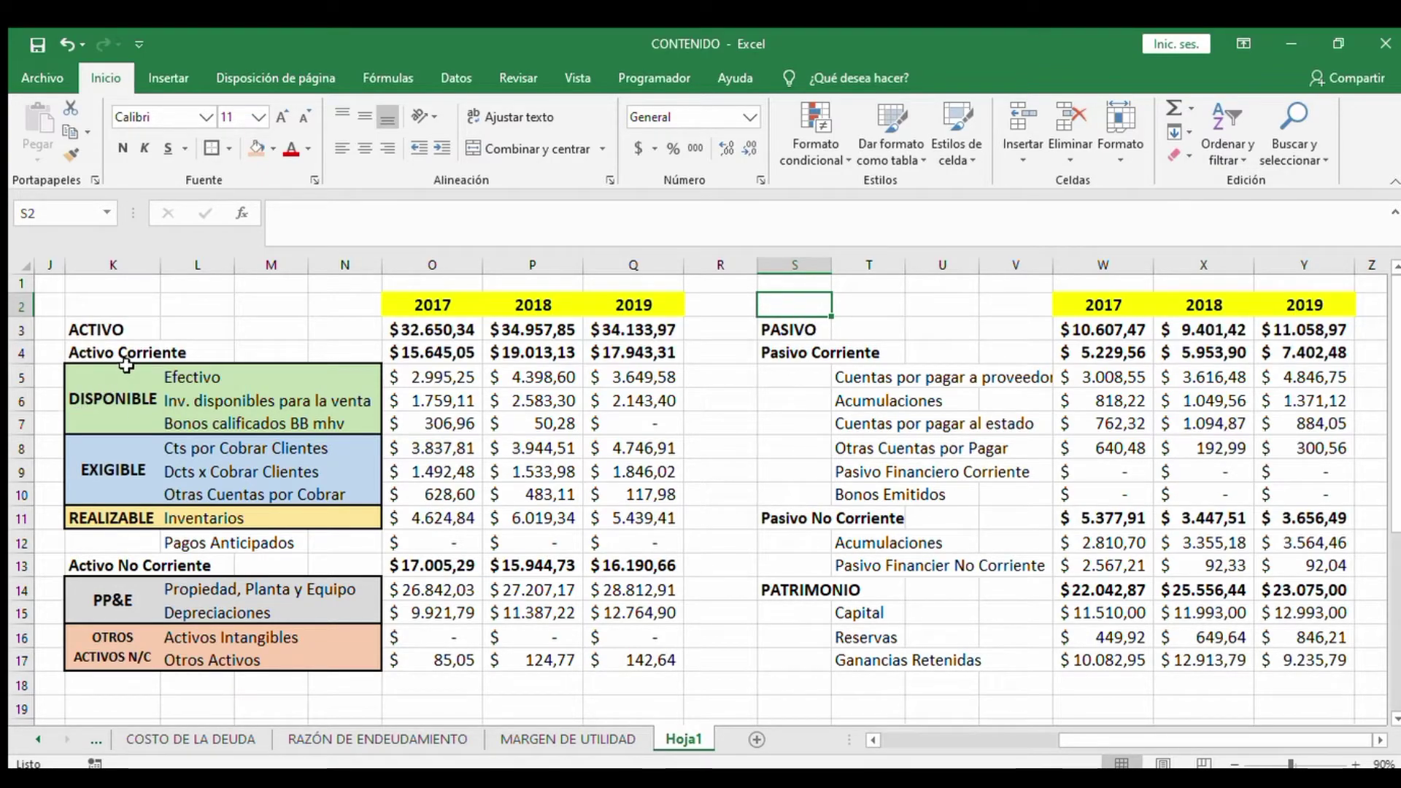
{"action": "left_click_drag", "start_coordinate": [110, 329], "coordinate": [117, 657]}
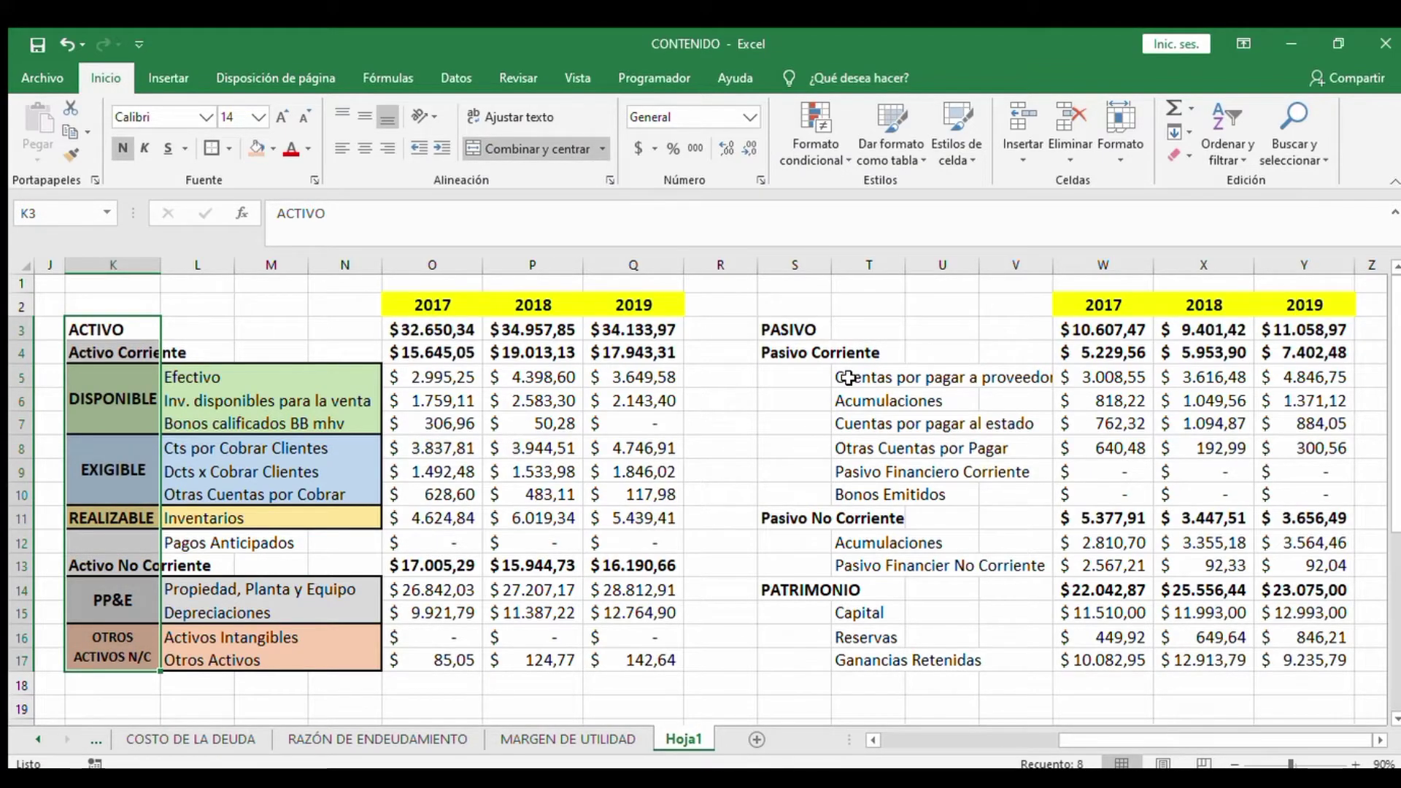
{"action": "left_click", "coordinate": [847, 377]}
{"action": "left_click", "coordinate": [1100, 379]}
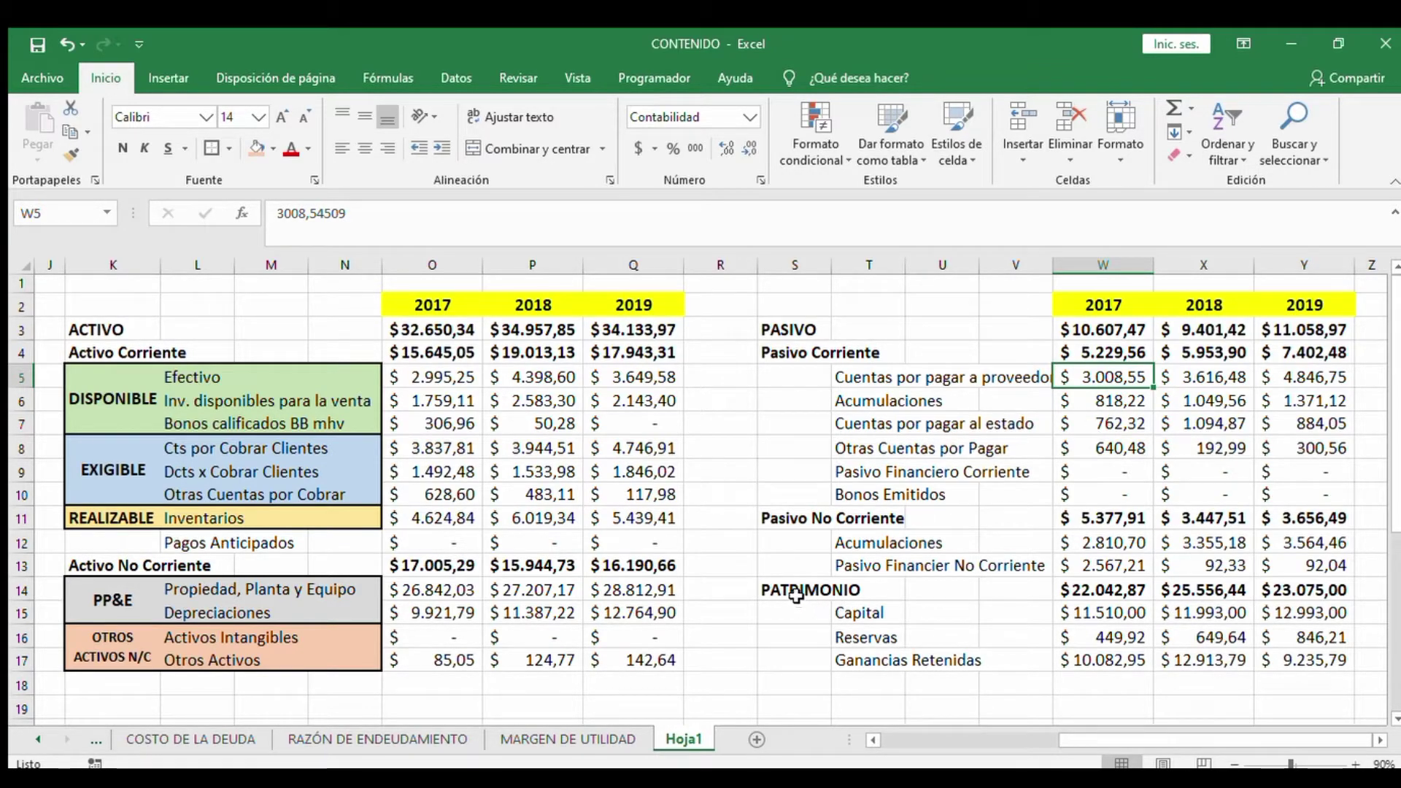
{"action": "left_click", "coordinate": [813, 616]}
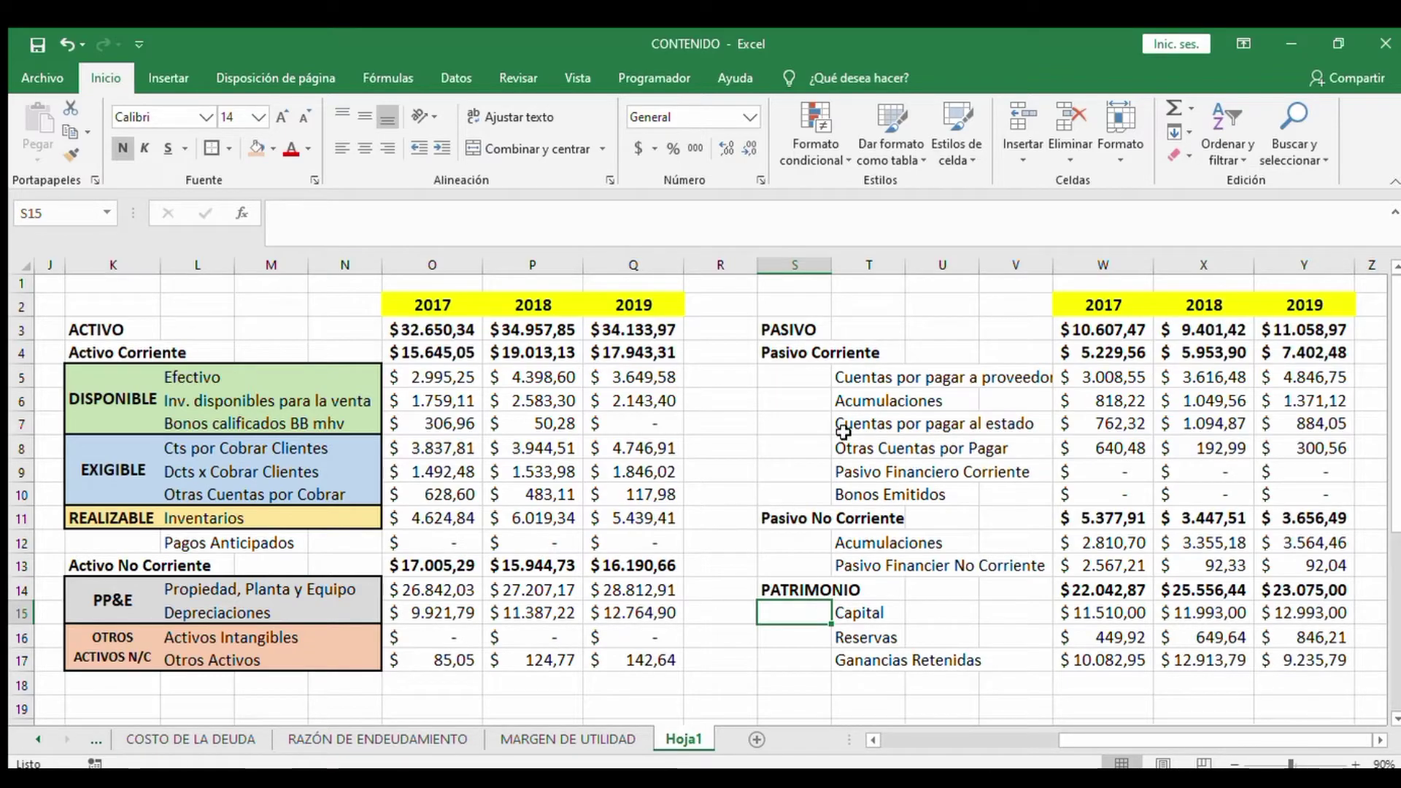
{"action": "left_click_drag", "start_coordinate": [113, 383], "coordinate": [143, 517]}
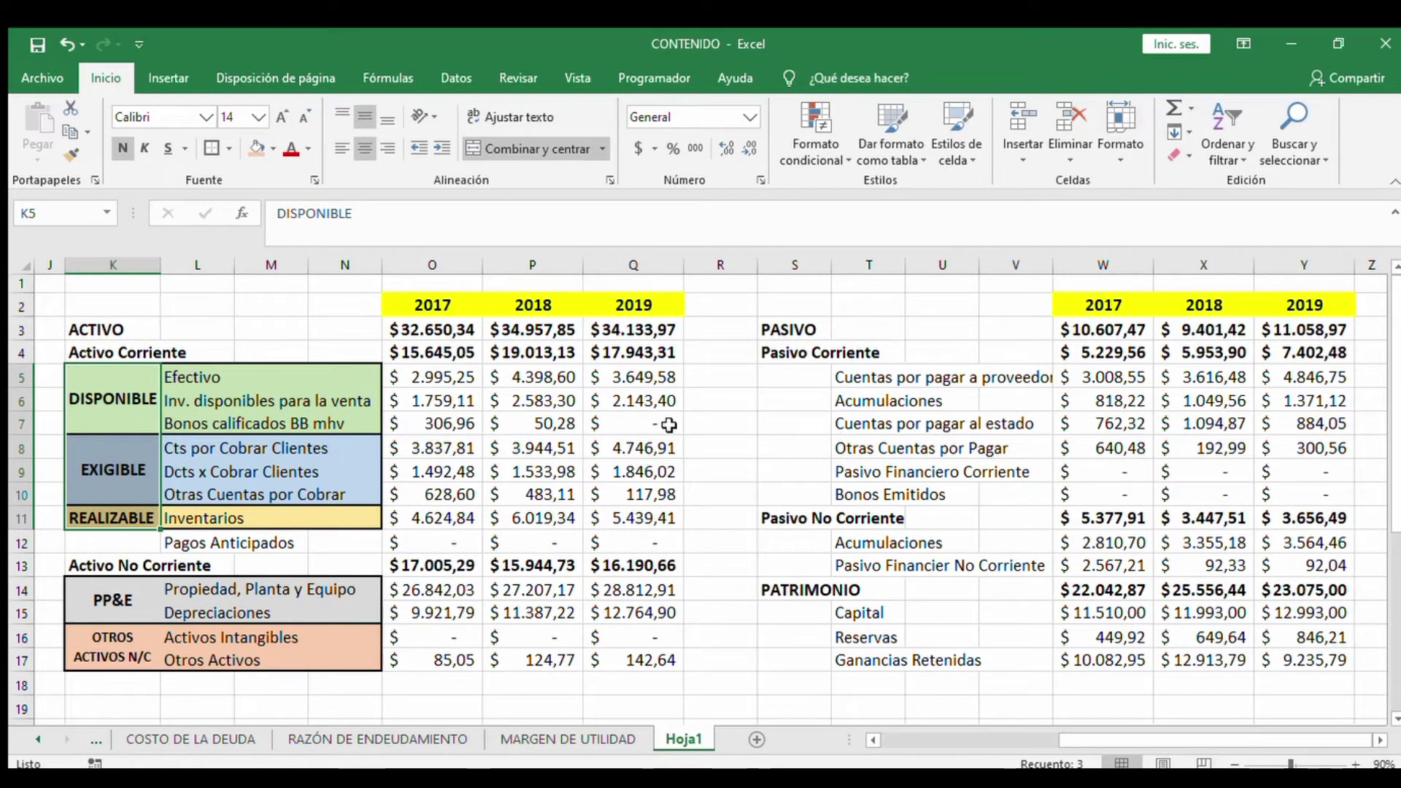
Examine the Pasivo Corriente accounts one by one, from Cuentas por pagar a proveedores to Otras Cuentas por Pagar
{"action": "left_click", "coordinate": [878, 378]}
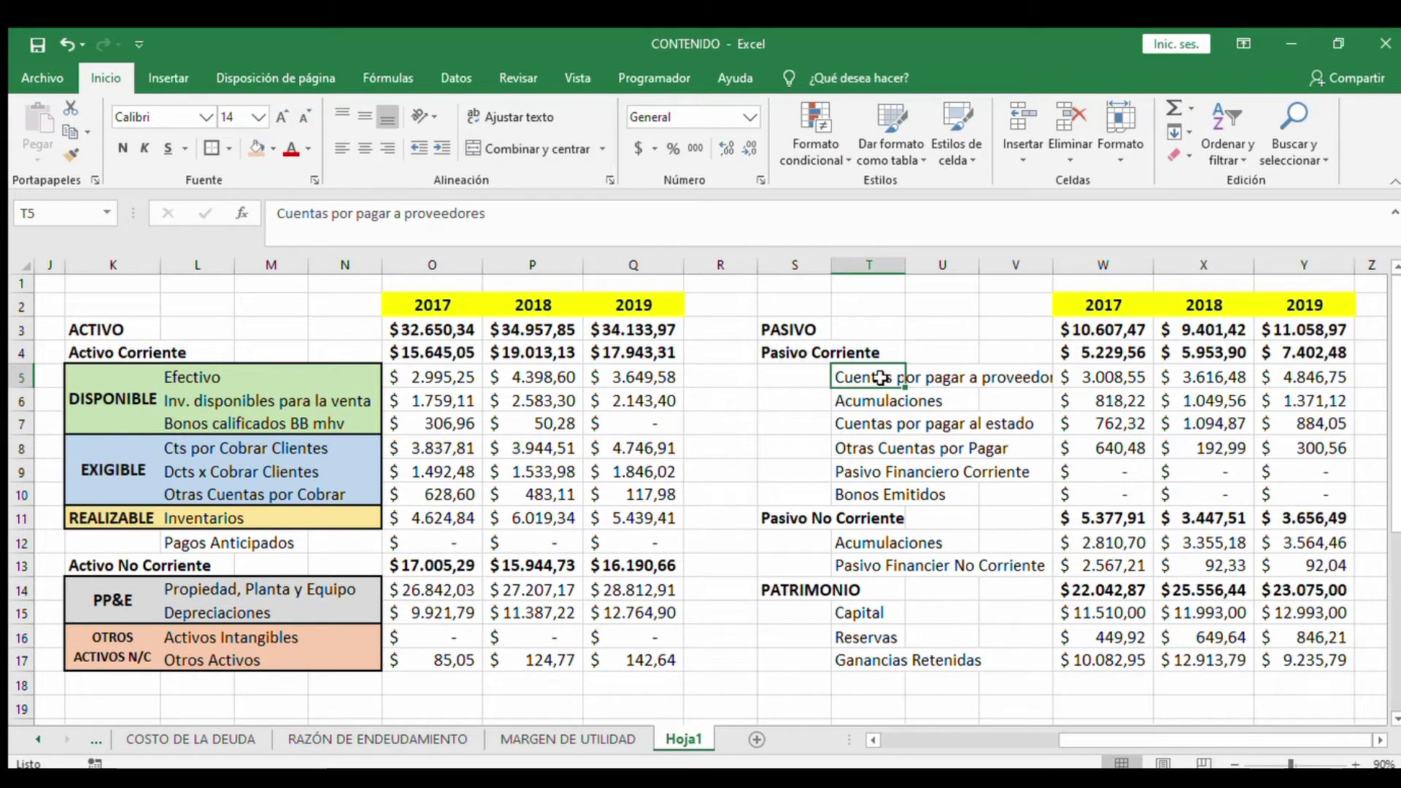
{"action": "left_click", "coordinate": [942, 356]}
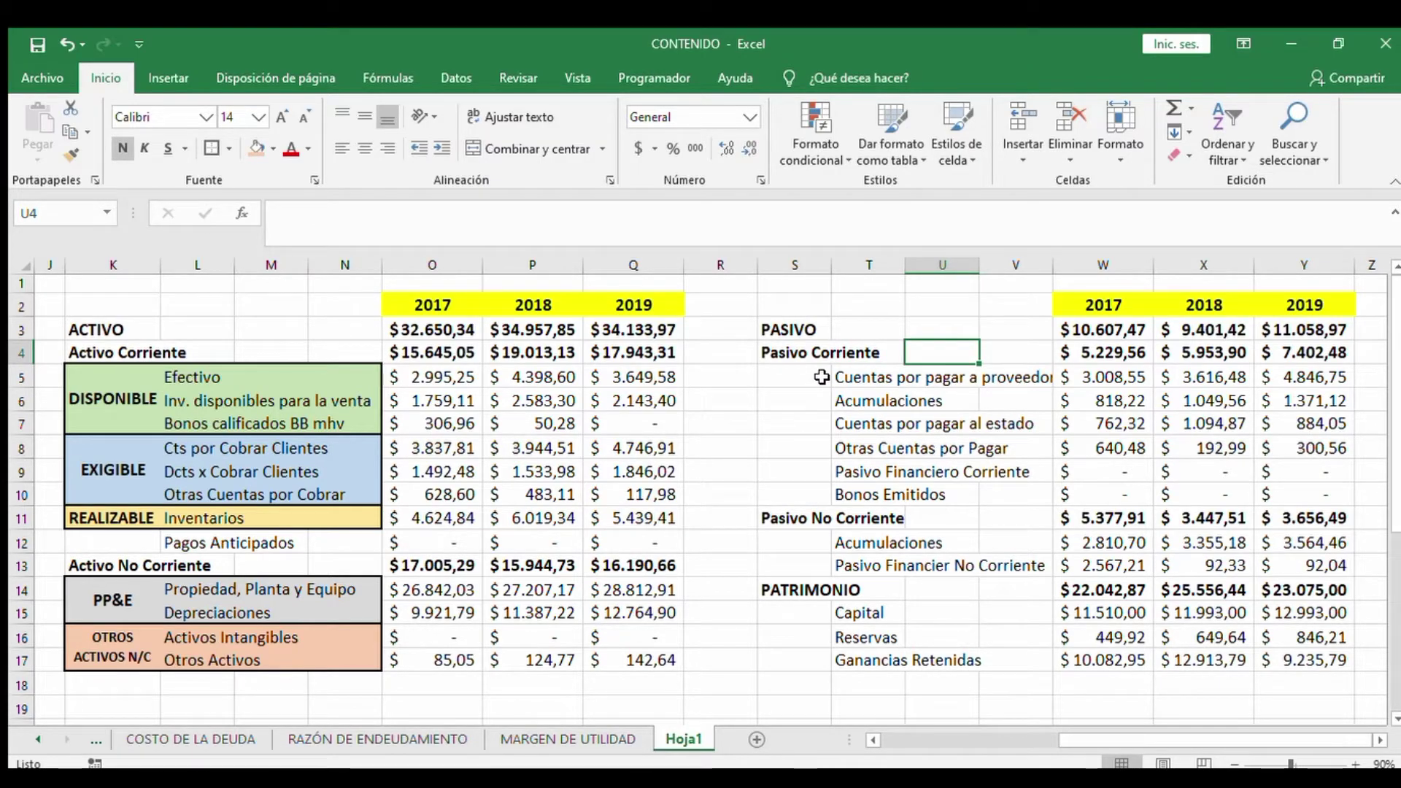
{"action": "left_click", "coordinate": [859, 374]}
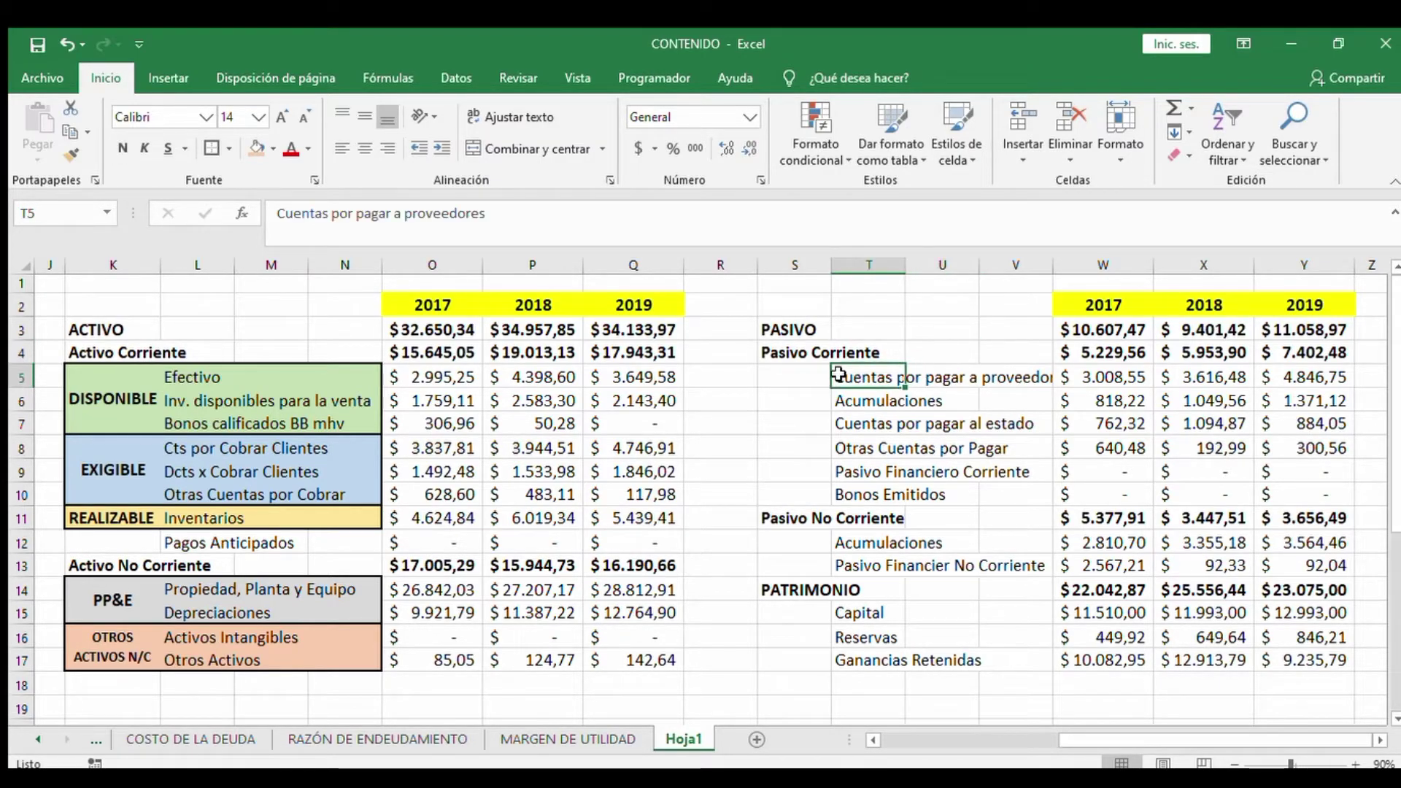
{"action": "left_click", "coordinate": [763, 379]}
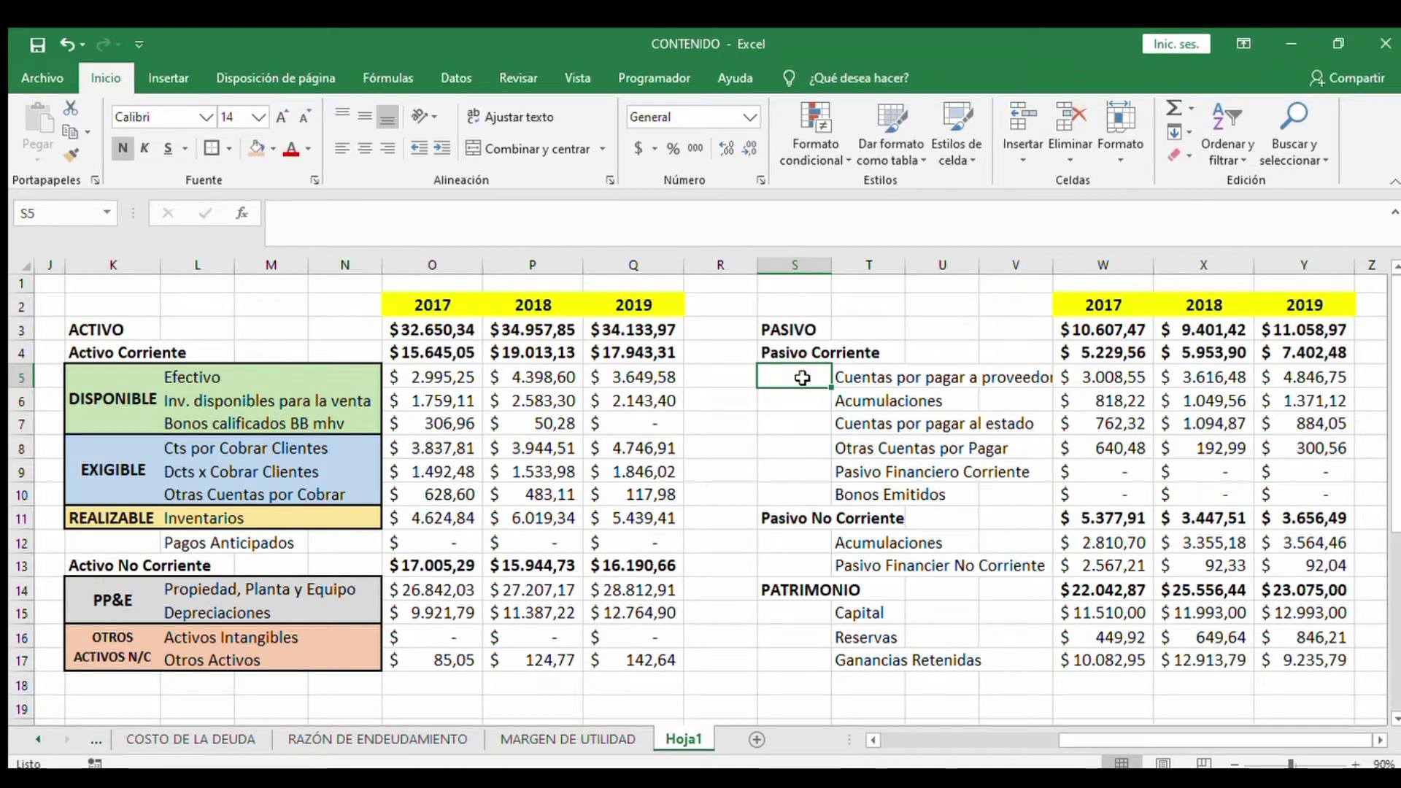
{"action": "key", "text": "Return"}
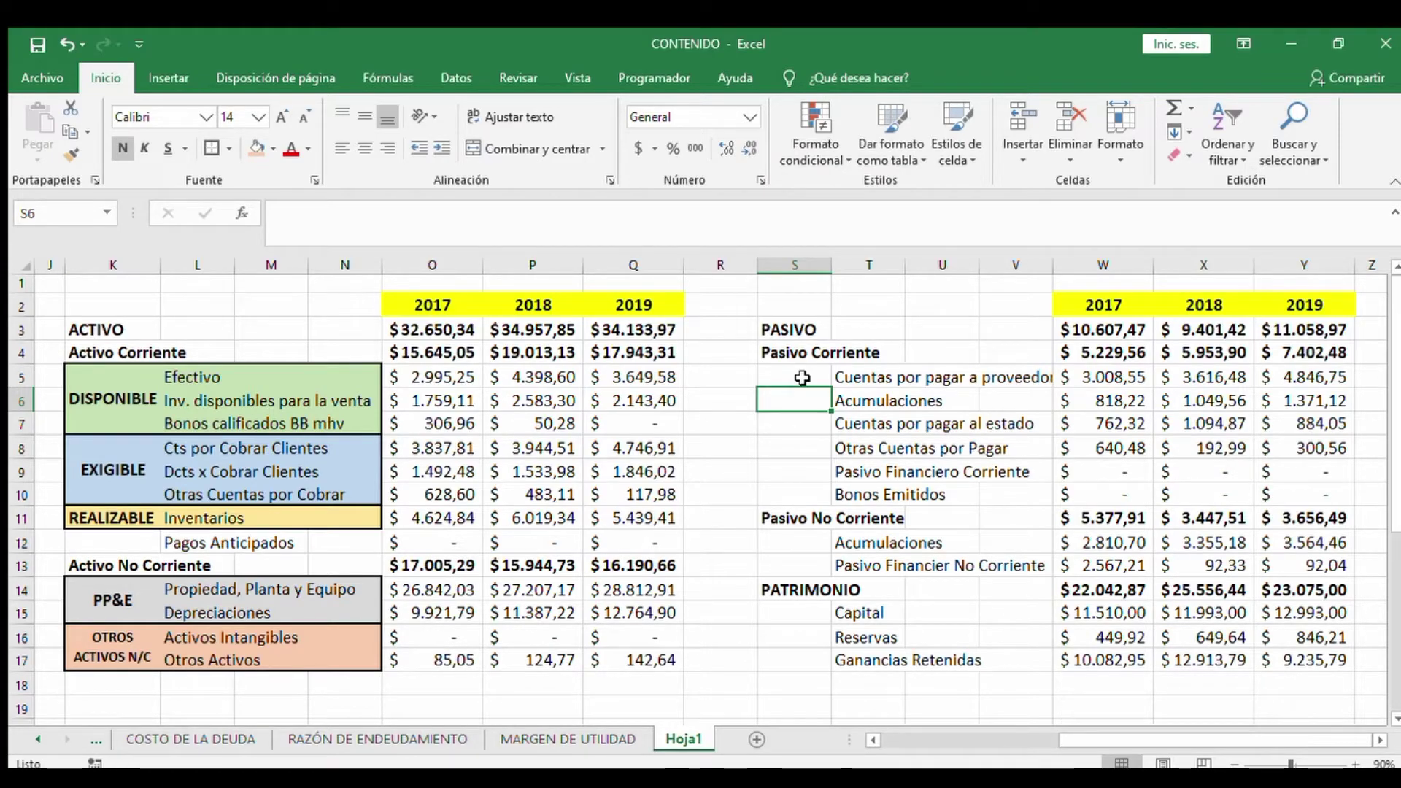
{"action": "key", "text": "Down"}
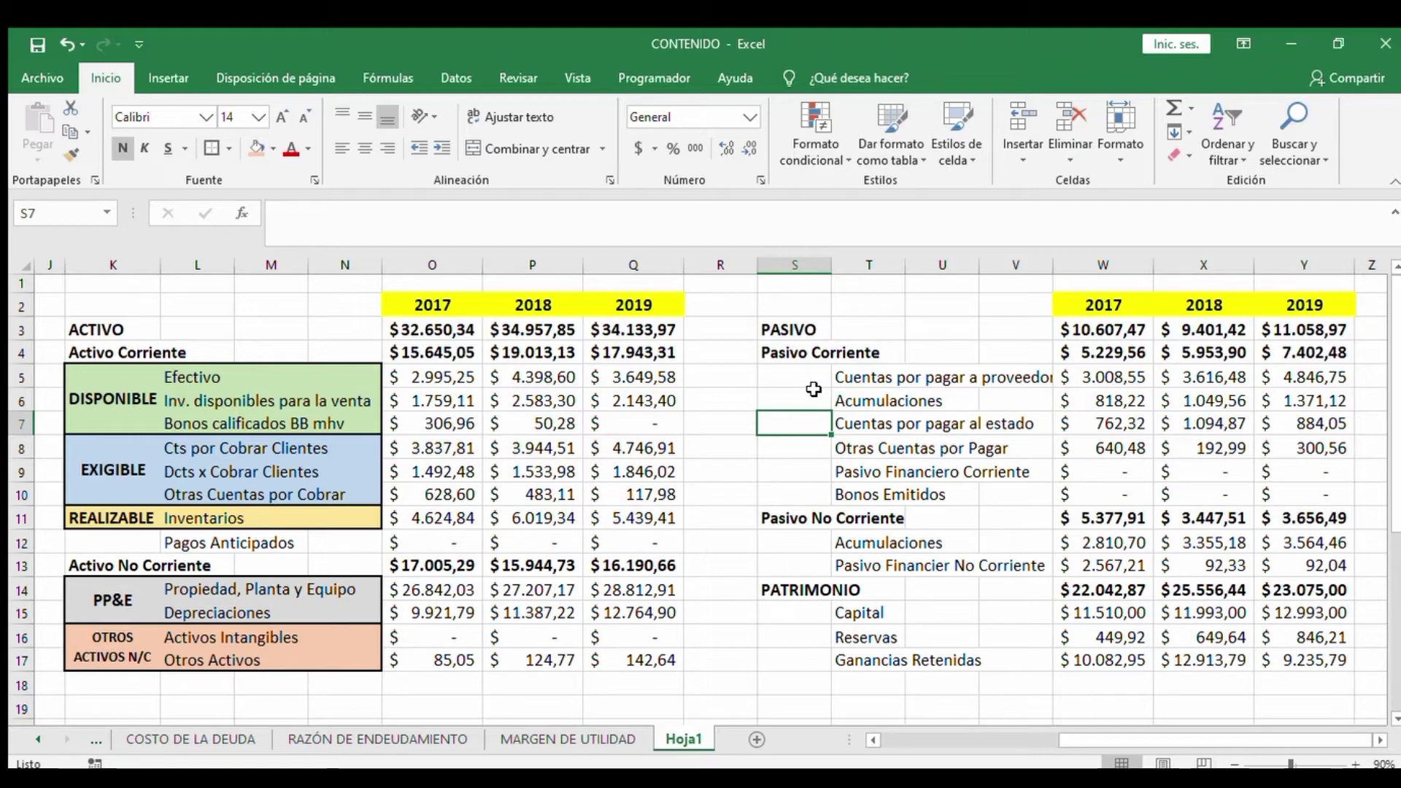
{"action": "key", "text": "Down"}
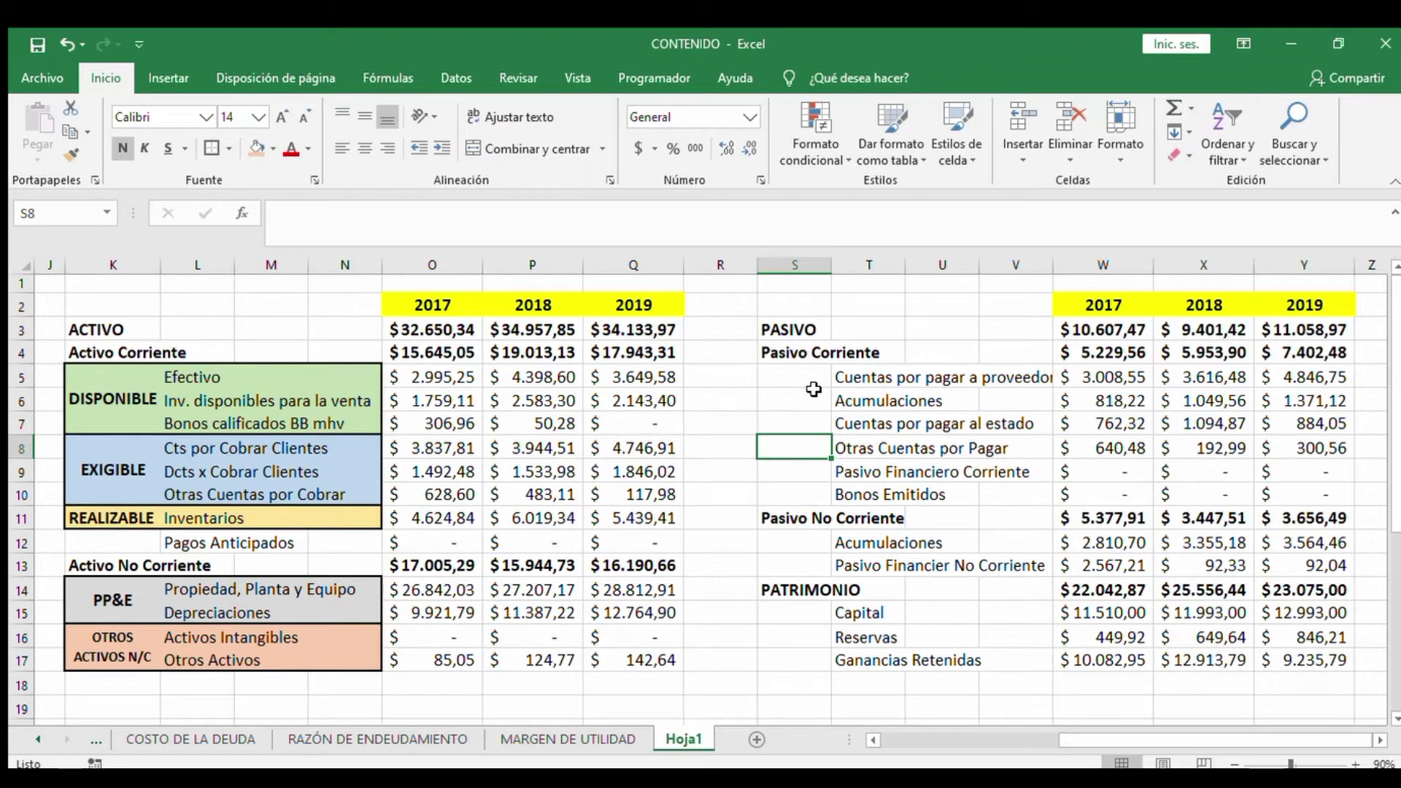
Recheck the Pasivo Corriente accounts from the supplier payables down, and examine Pasivo Financiero Corriente and Bonos Emitidos across all three years
{"action": "key", "text": "Up"}
{"action": "key", "text": "Up"}
{"action": "key", "text": "Up"}
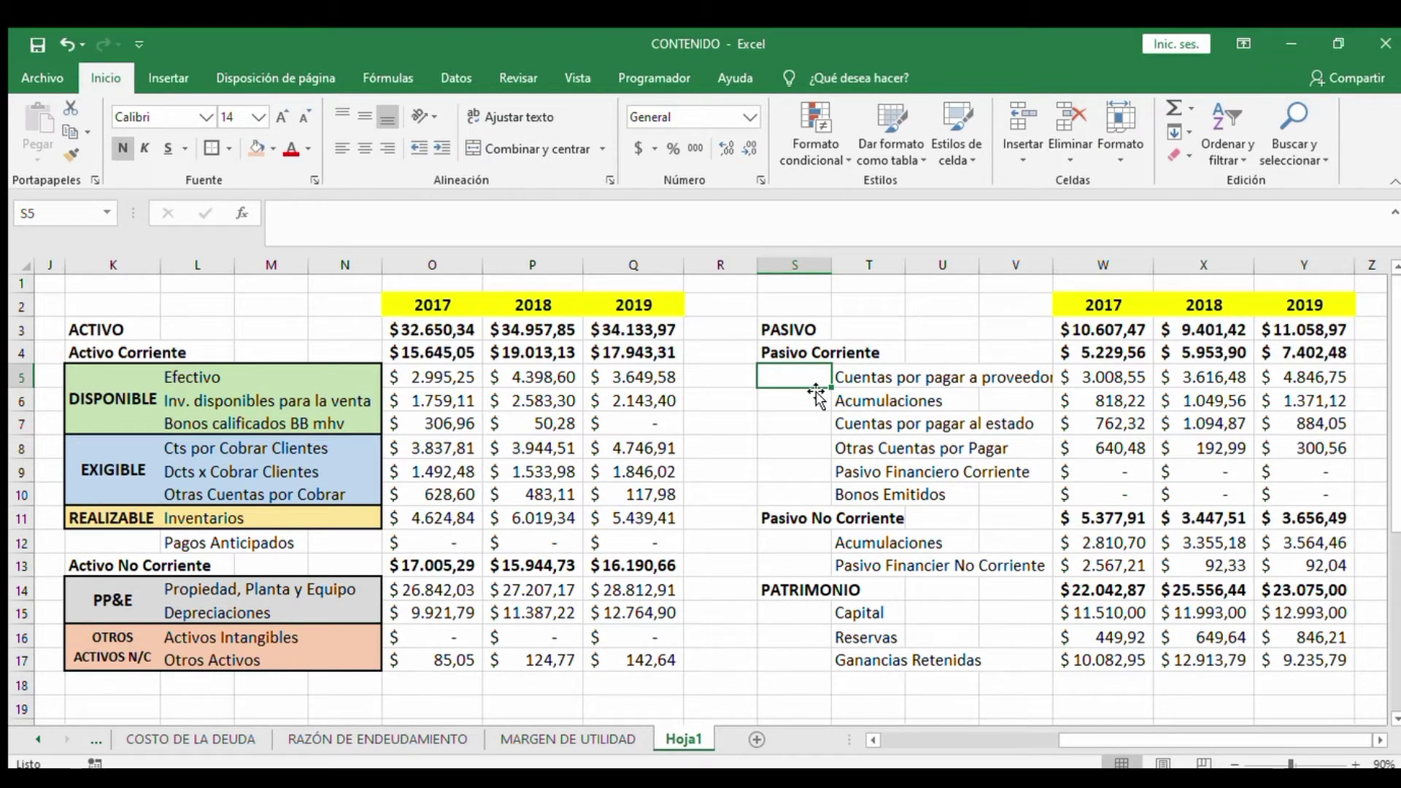
{"action": "key", "text": "Down"}
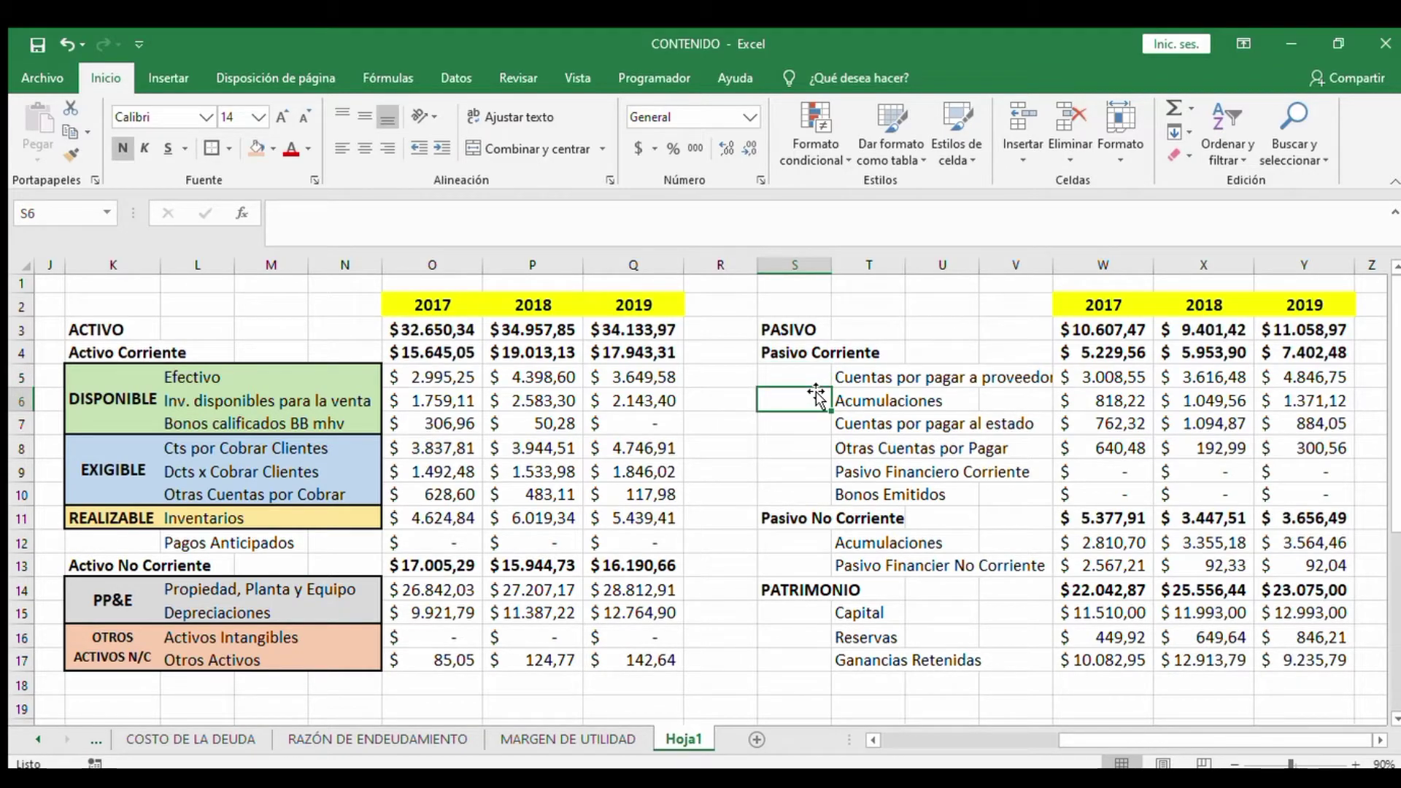
{"action": "key", "text": "Down"}
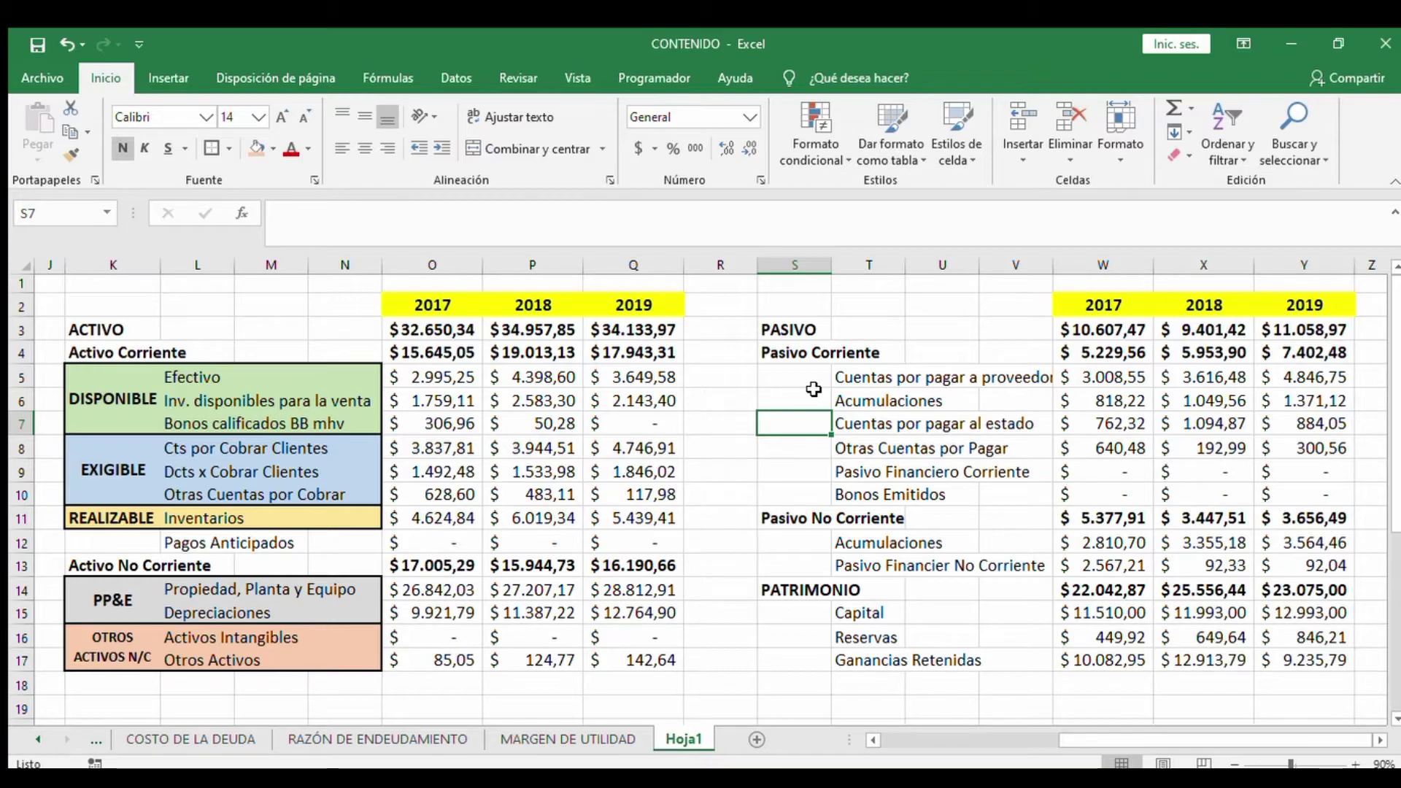
{"action": "key", "text": "Down"}
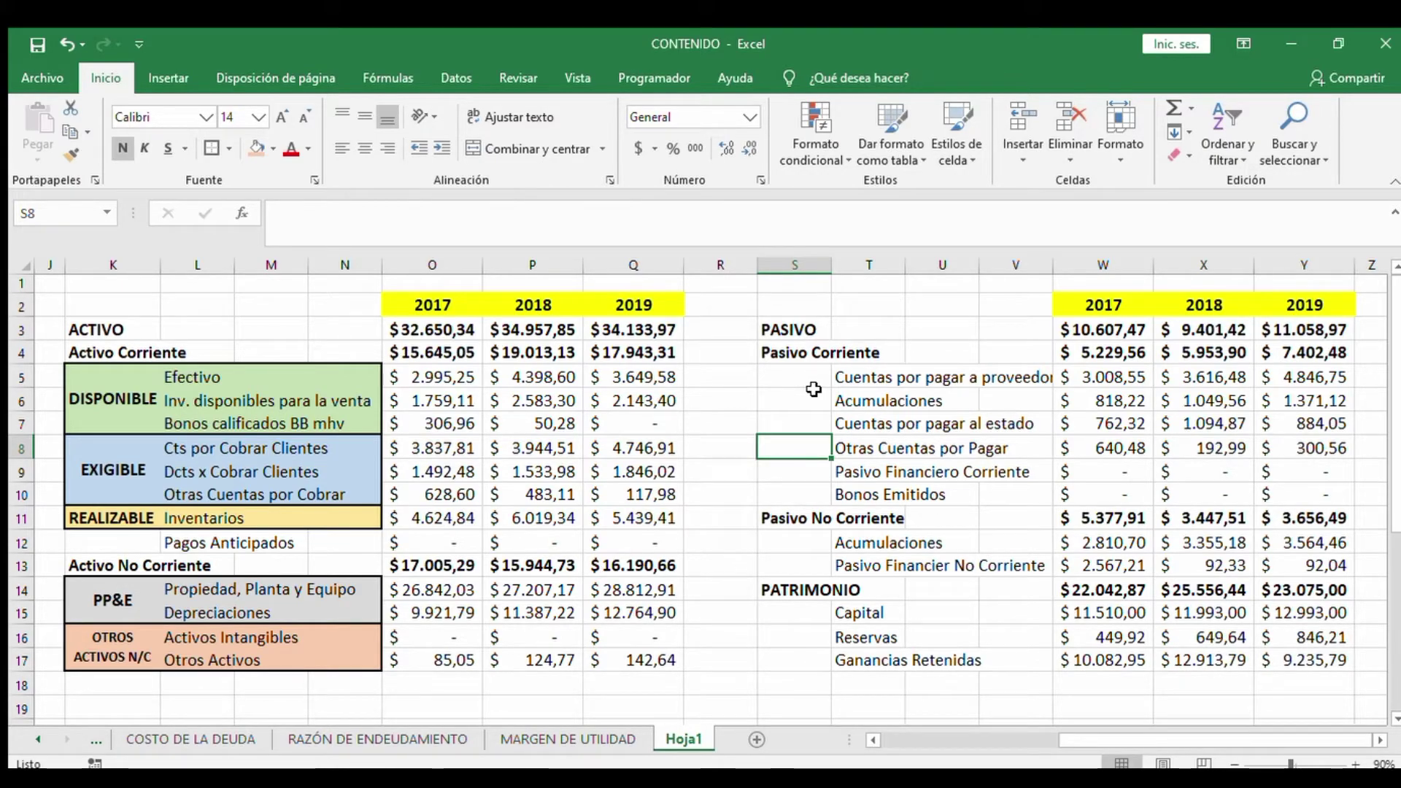
{"action": "left_click", "coordinate": [815, 471]}
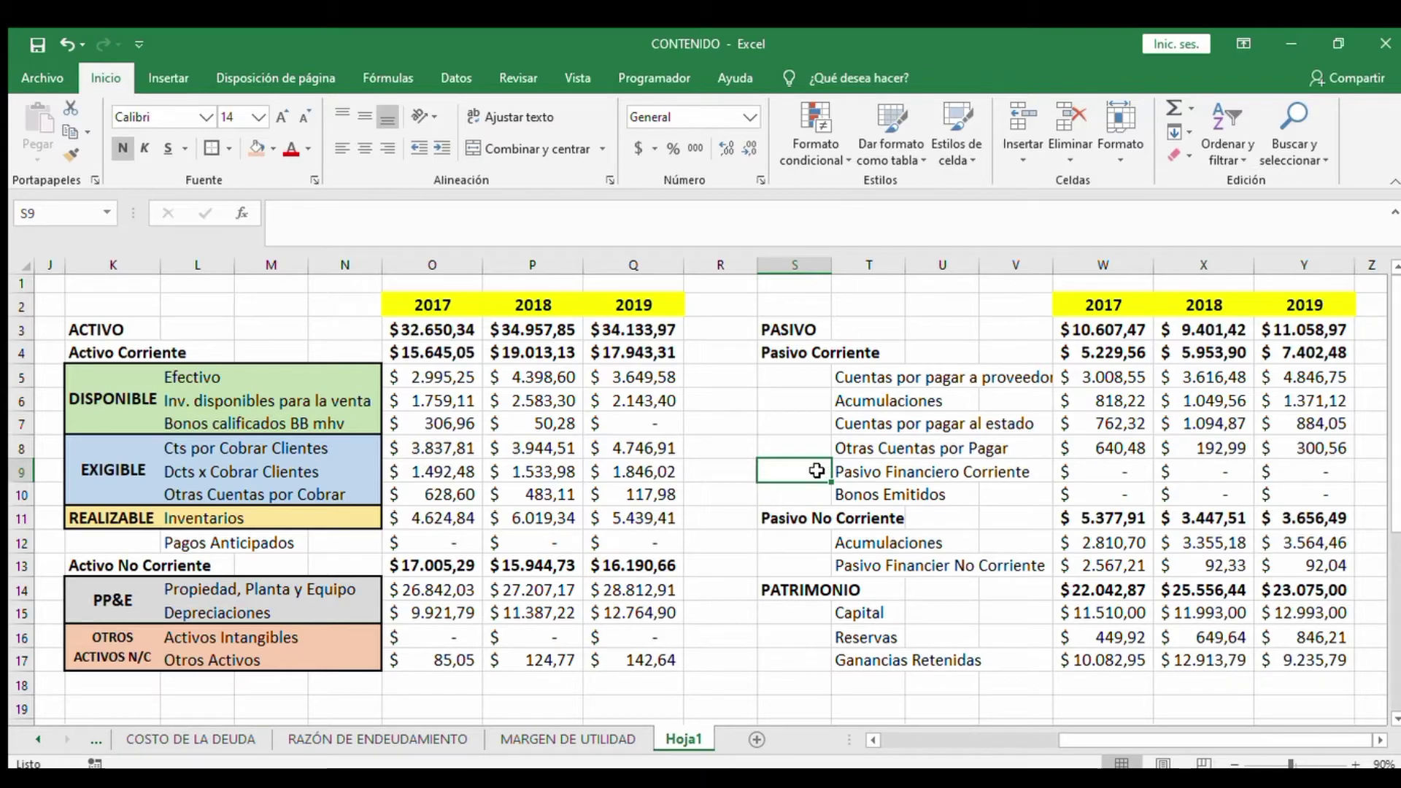
{"action": "left_click_drag", "start_coordinate": [815, 471], "coordinate": [1304, 489]}
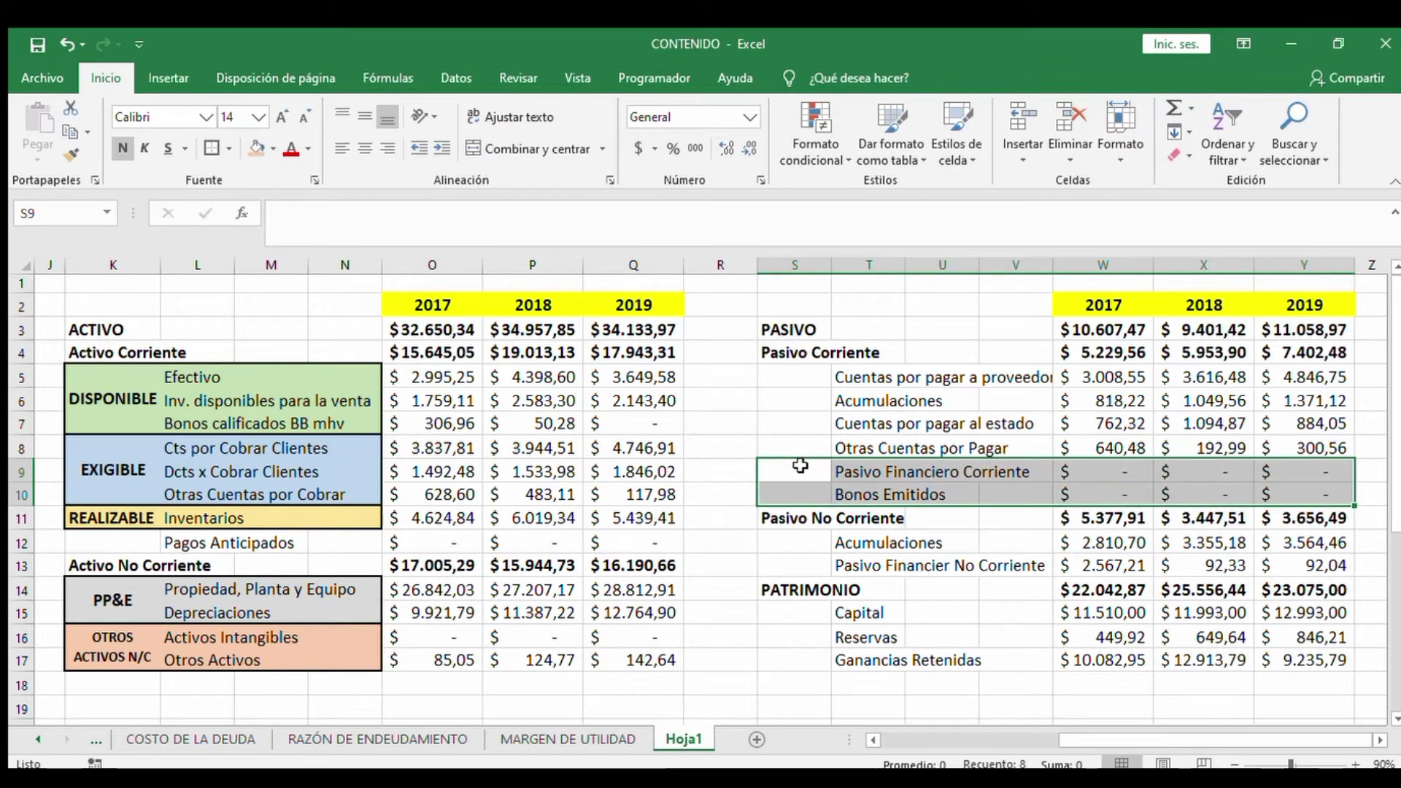
Examine the Pasivo Financiero Corriente row of the current liabilities from its label to its yearly figures
{"action": "left_click", "coordinate": [844, 471]}
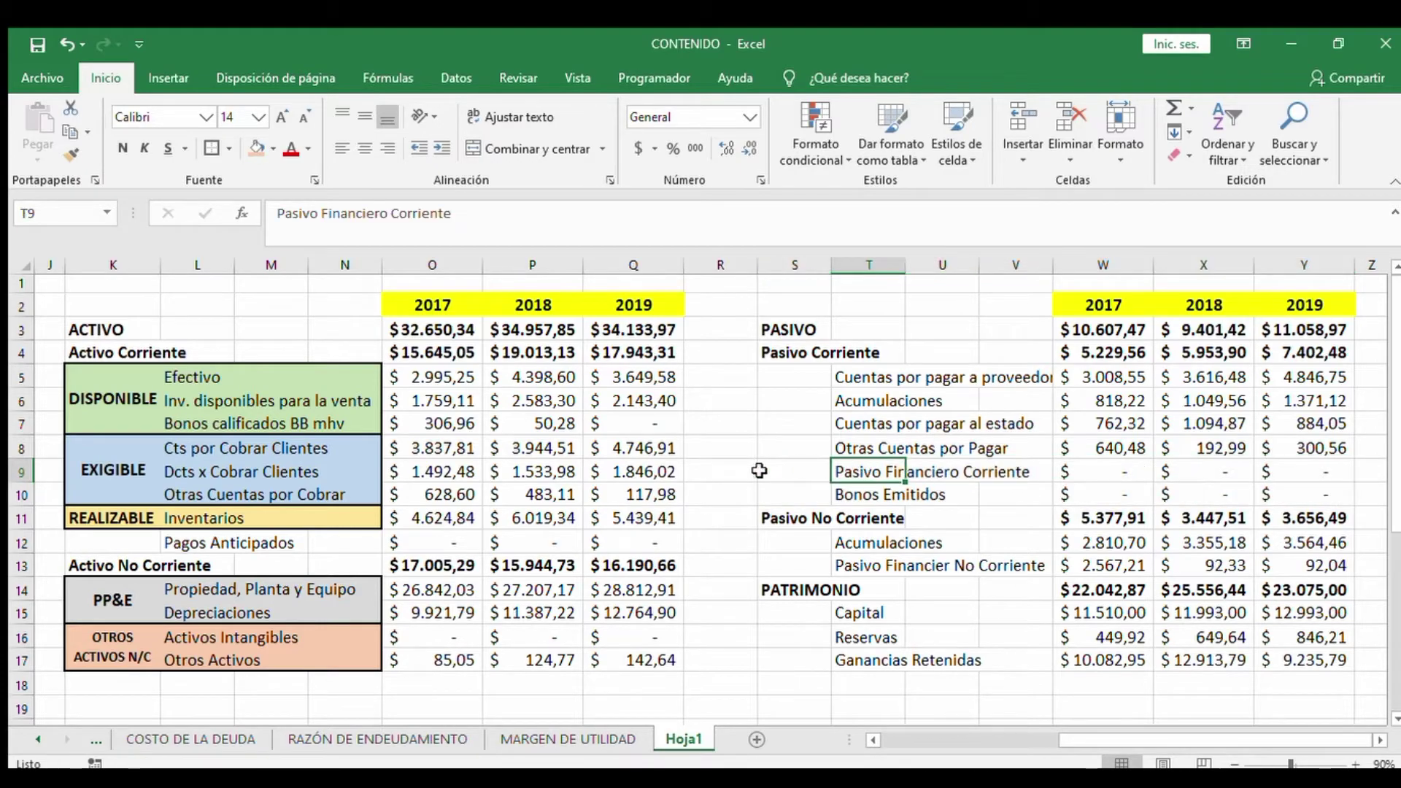
{"action": "left_click", "coordinate": [761, 472]}
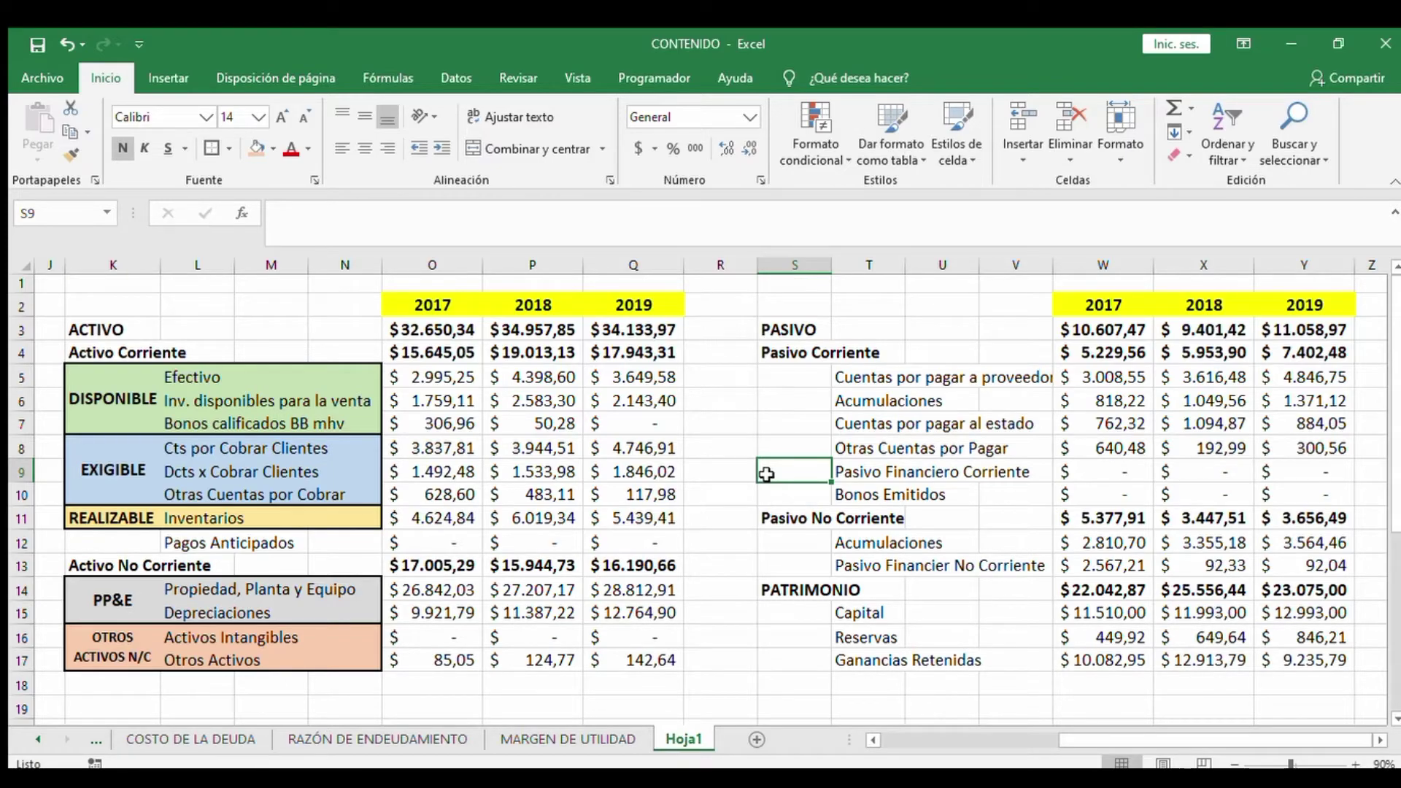
{"action": "key", "text": "Right"}
{"action": "key", "text": "Right"}
{"action": "key", "text": "Right"}
{"action": "key", "text": "Right"}
{"action": "key", "text": "Right"}
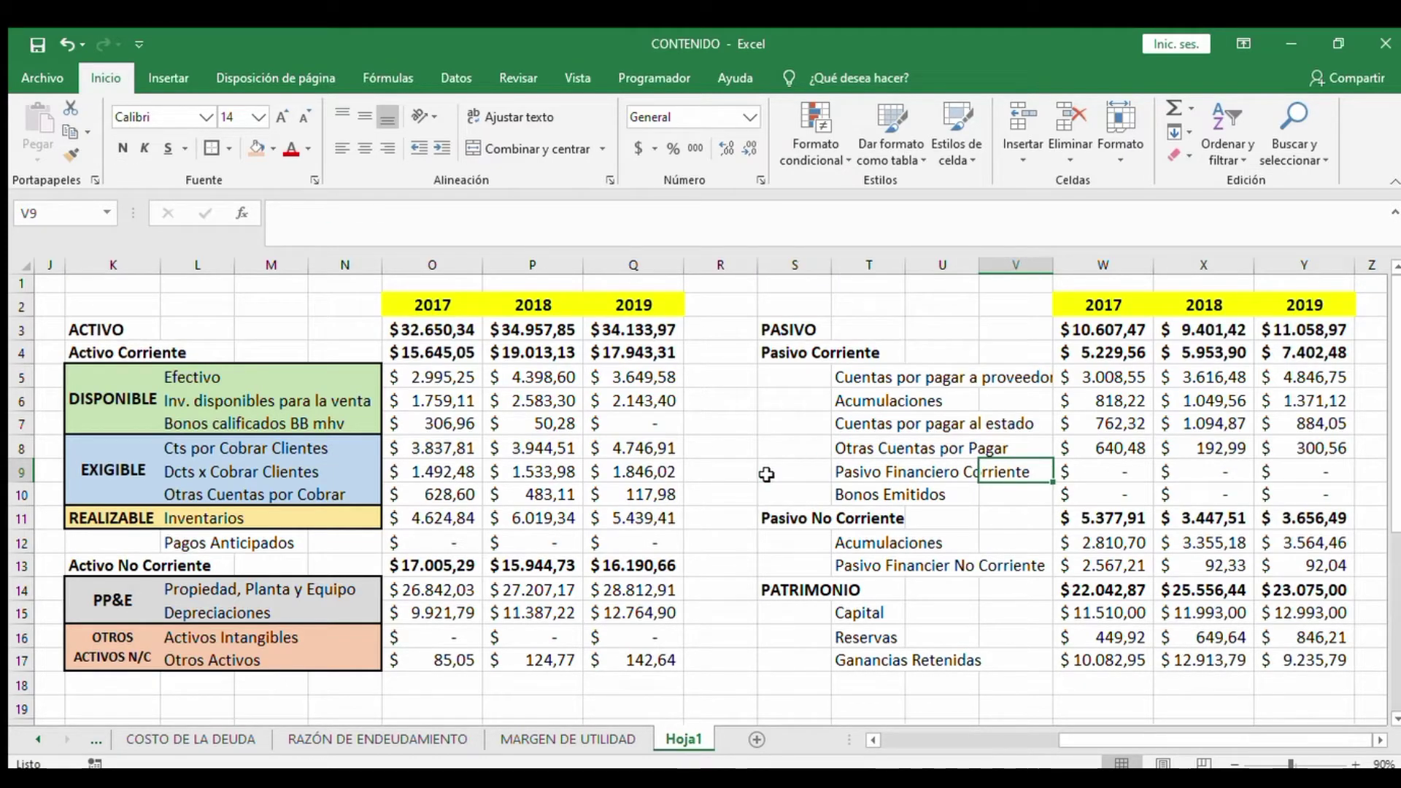
{"action": "key", "text": "Right"}
{"action": "key", "text": "Left"}
{"action": "key", "text": "Left"}
{"action": "key", "text": "Left"}
{"action": "key", "text": "Left"}
{"action": "key", "text": "Left"}
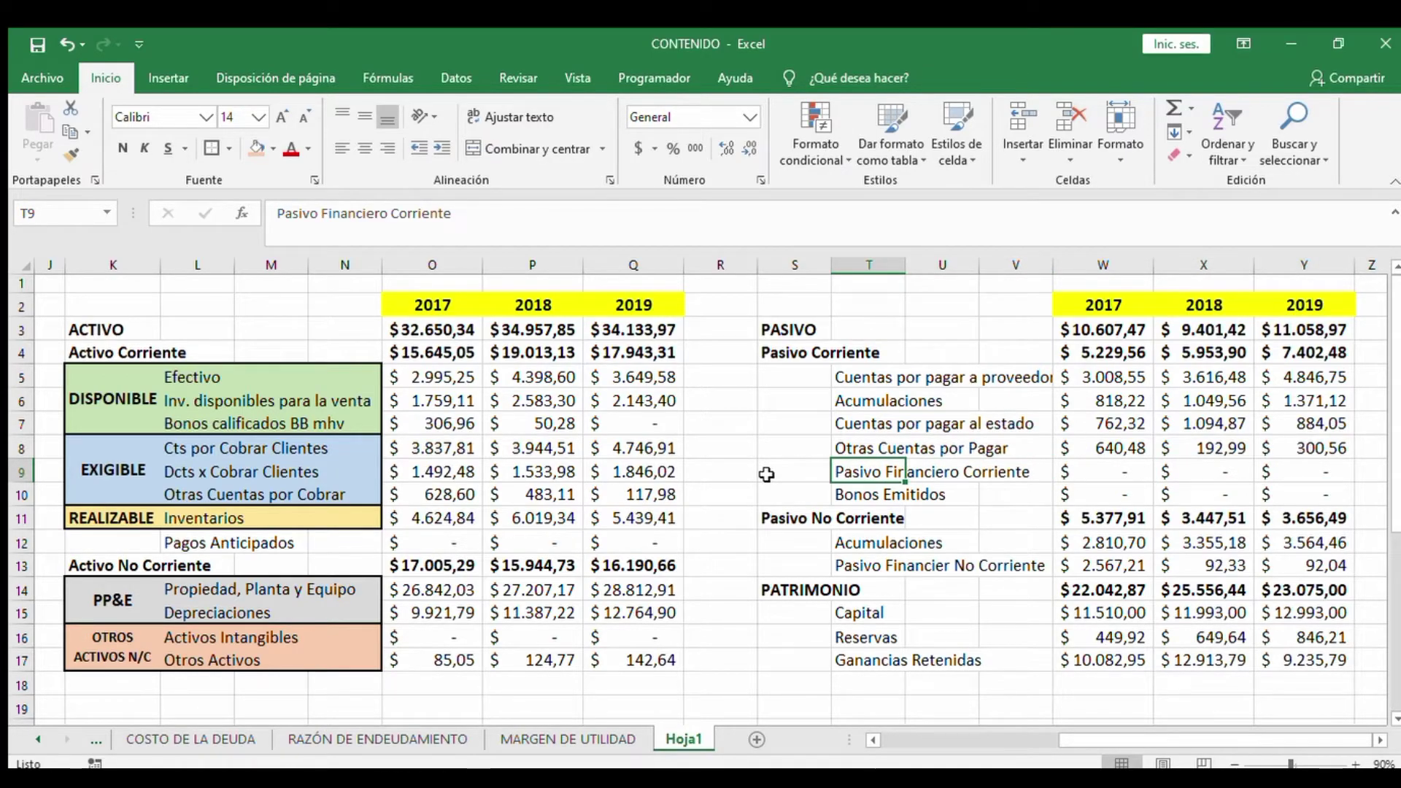
Go back over the Pasivo Corriente accounts from Cuentas por pagar a proveedores down to Bonos Emitidos
{"action": "key", "text": "Up"}
{"action": "key", "text": "Up"}
{"action": "key", "text": "Up"}
{"action": "key", "text": "Up"}
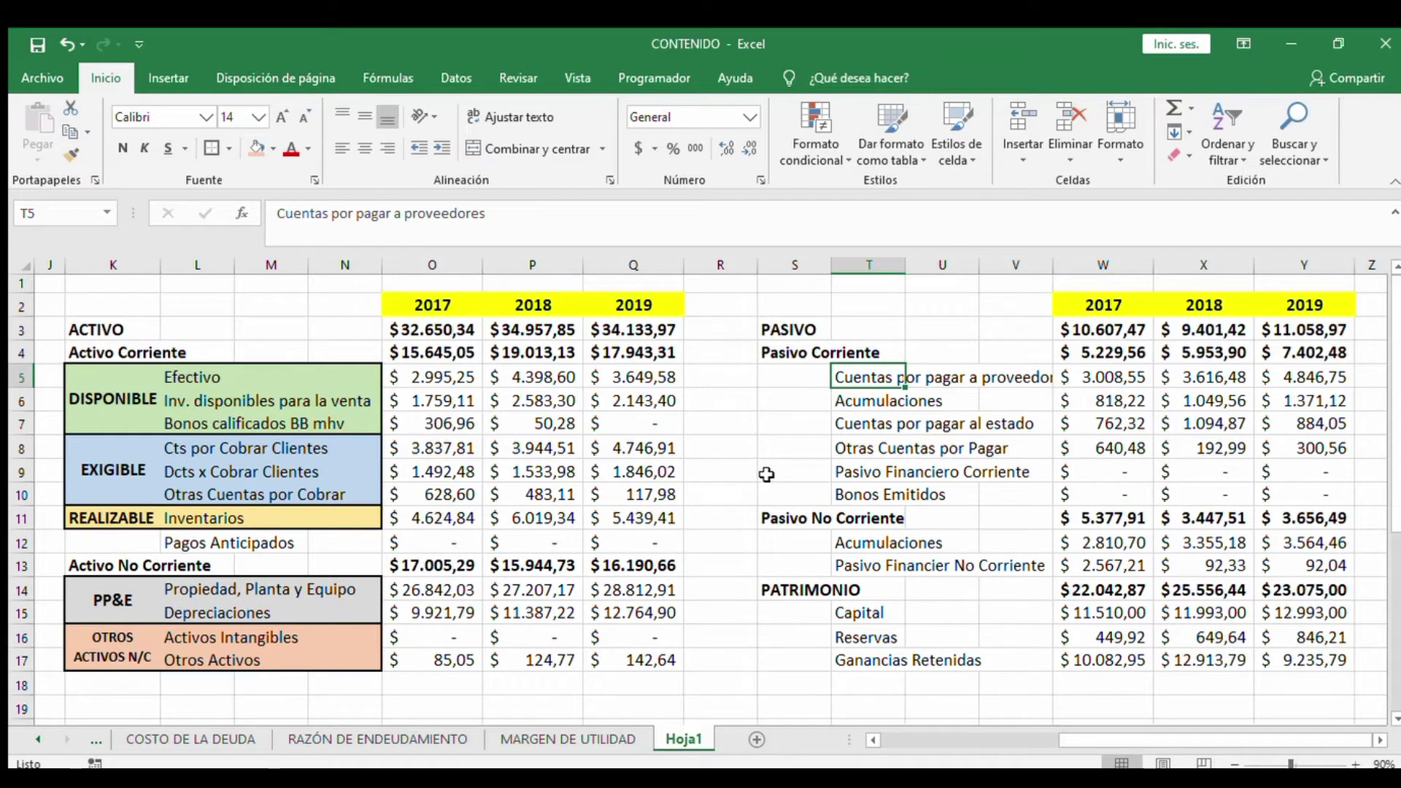
{"action": "key", "text": "Down"}
{"action": "key", "text": "Down"}
{"action": "key", "text": "Down"}
{"action": "key", "text": "Up"}
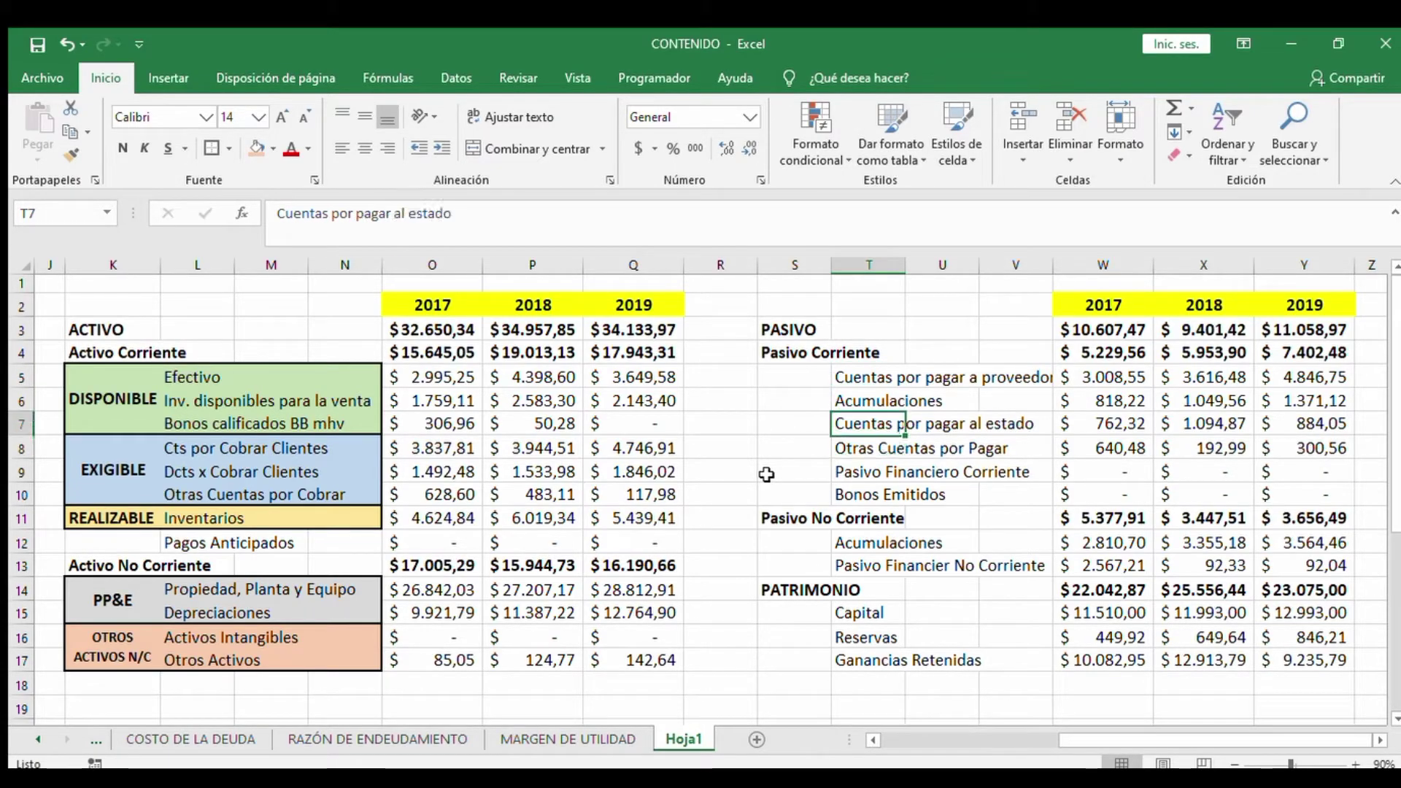
{"action": "key", "text": "Down"}
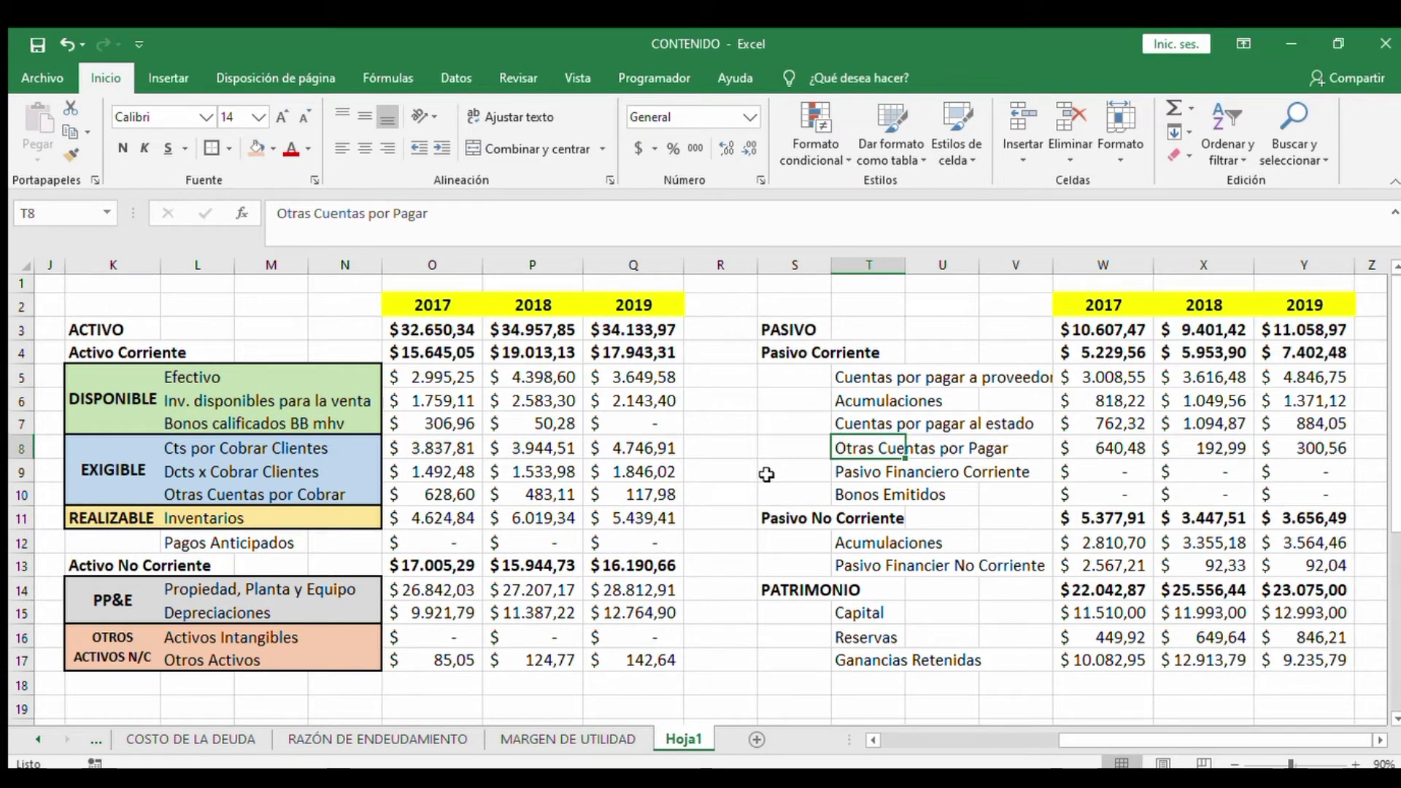
{"action": "key", "text": "Down"}
{"action": "key", "text": "Down"}
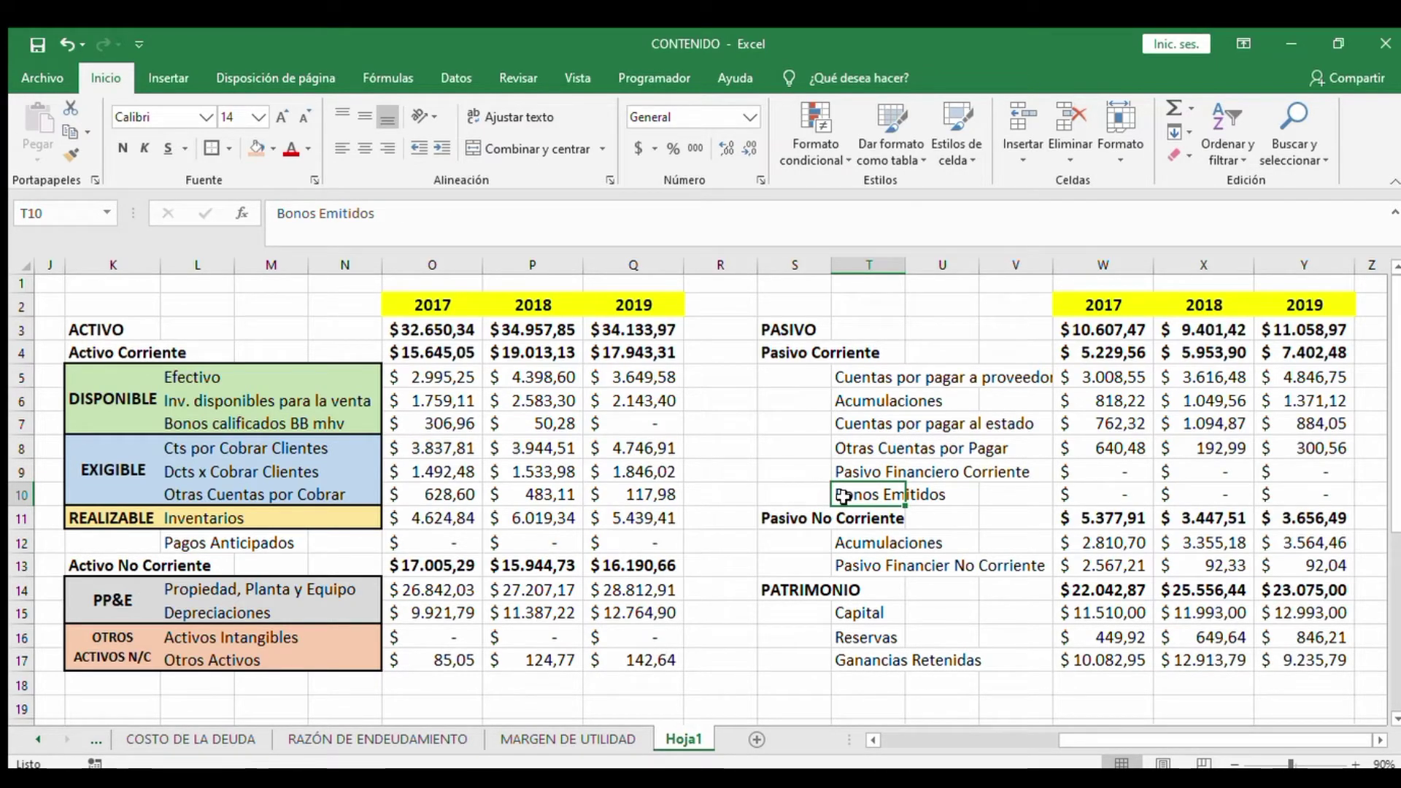
Compare Bonos Emitidos in the current liabilities with Bonos calificados BB mhv in the DISPONIBLE asset category
{"action": "left_click", "coordinate": [803, 494]}
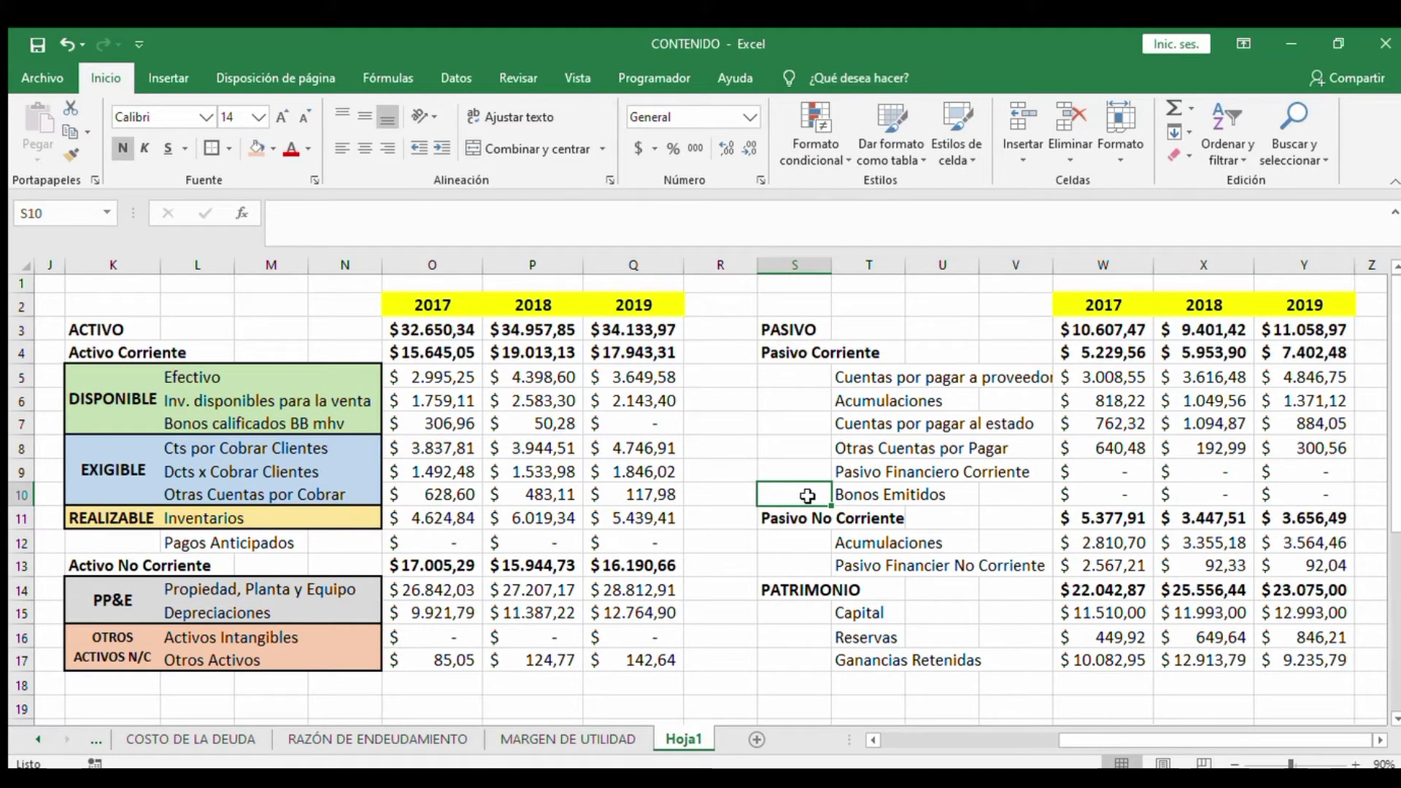
{"action": "left_click", "coordinate": [178, 422]}
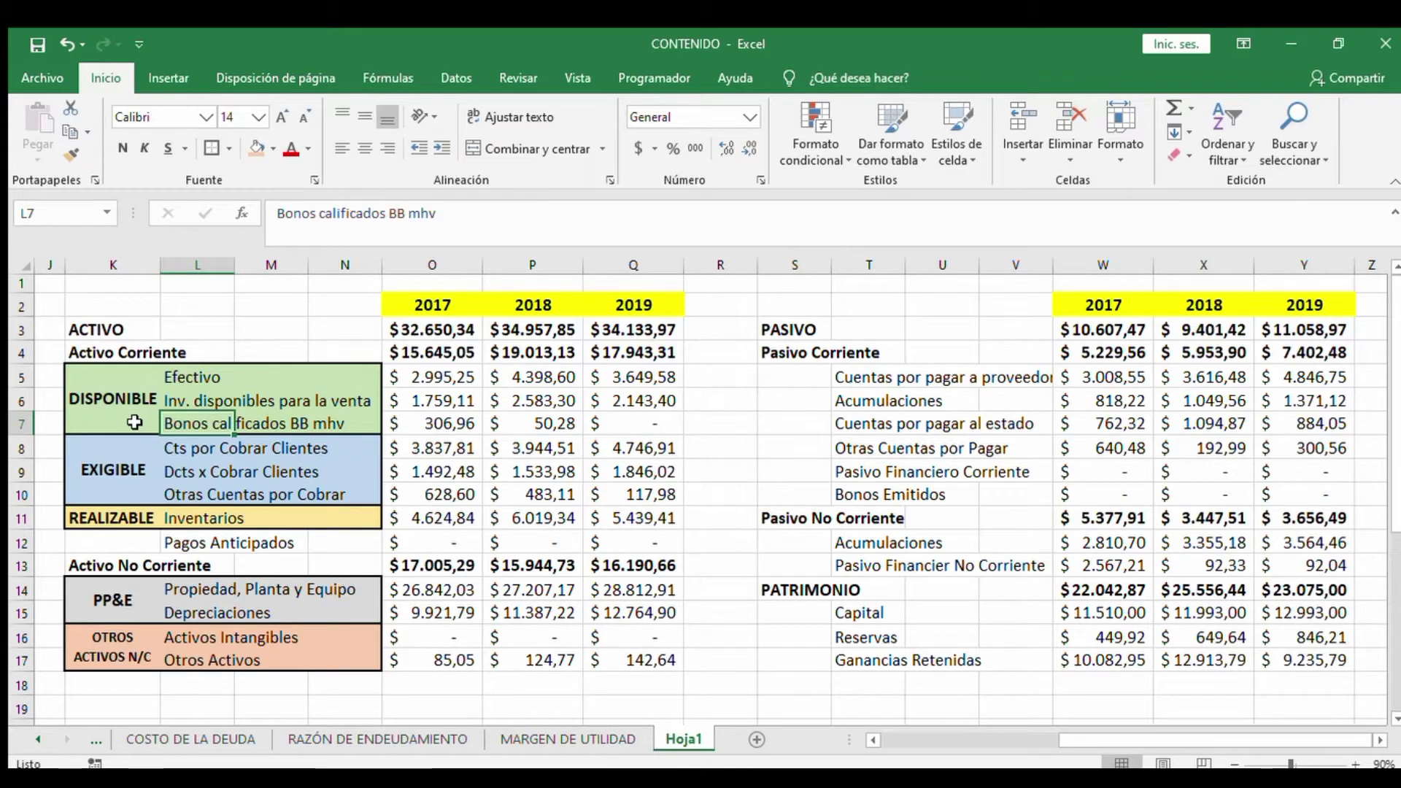
{"action": "left_click", "coordinate": [125, 422]}
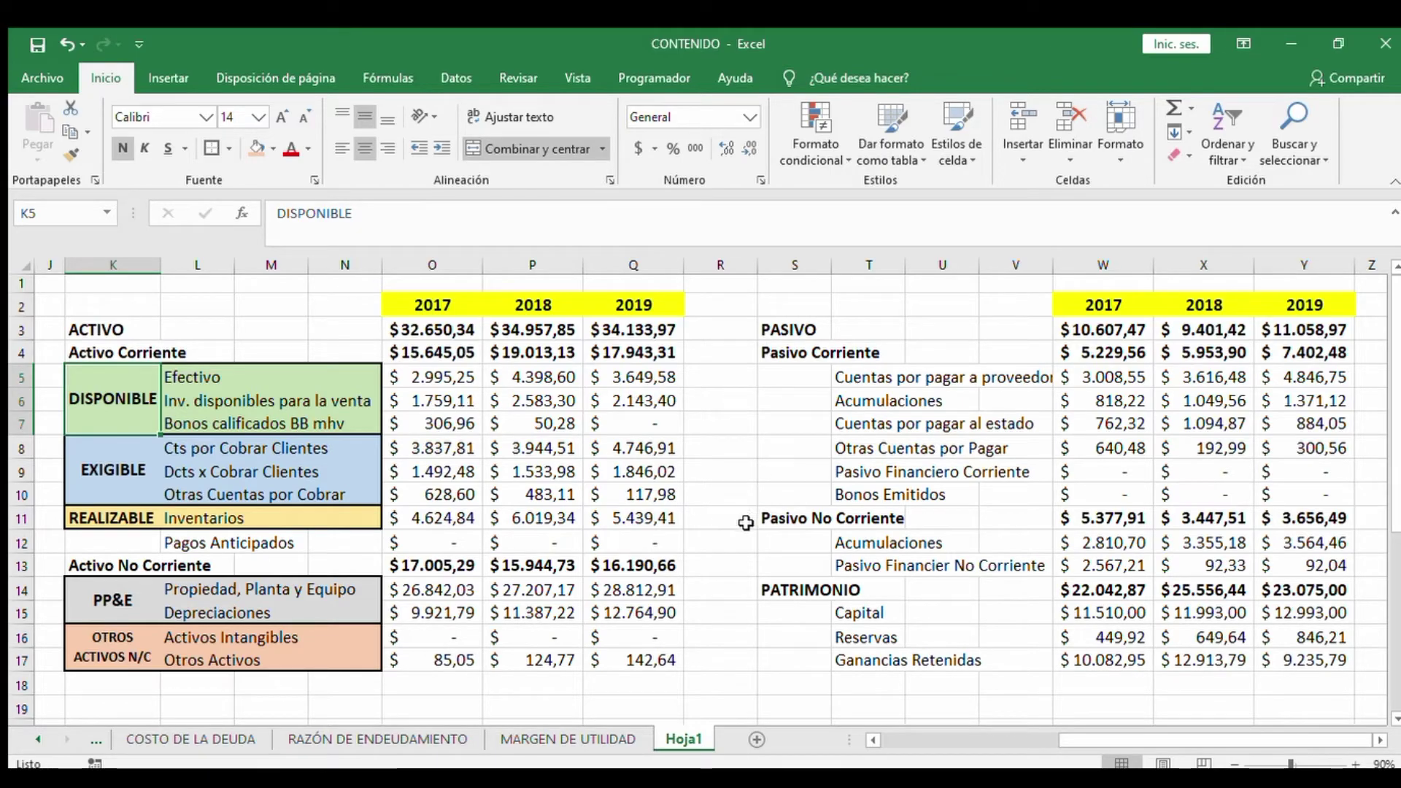
Examine the Pasivo No Corriente accounts Acumulaciones and Pasivo Financier No Corriente, and compare them with the Pasivo Corriente accounts
{"action": "left_click", "coordinate": [826, 539]}
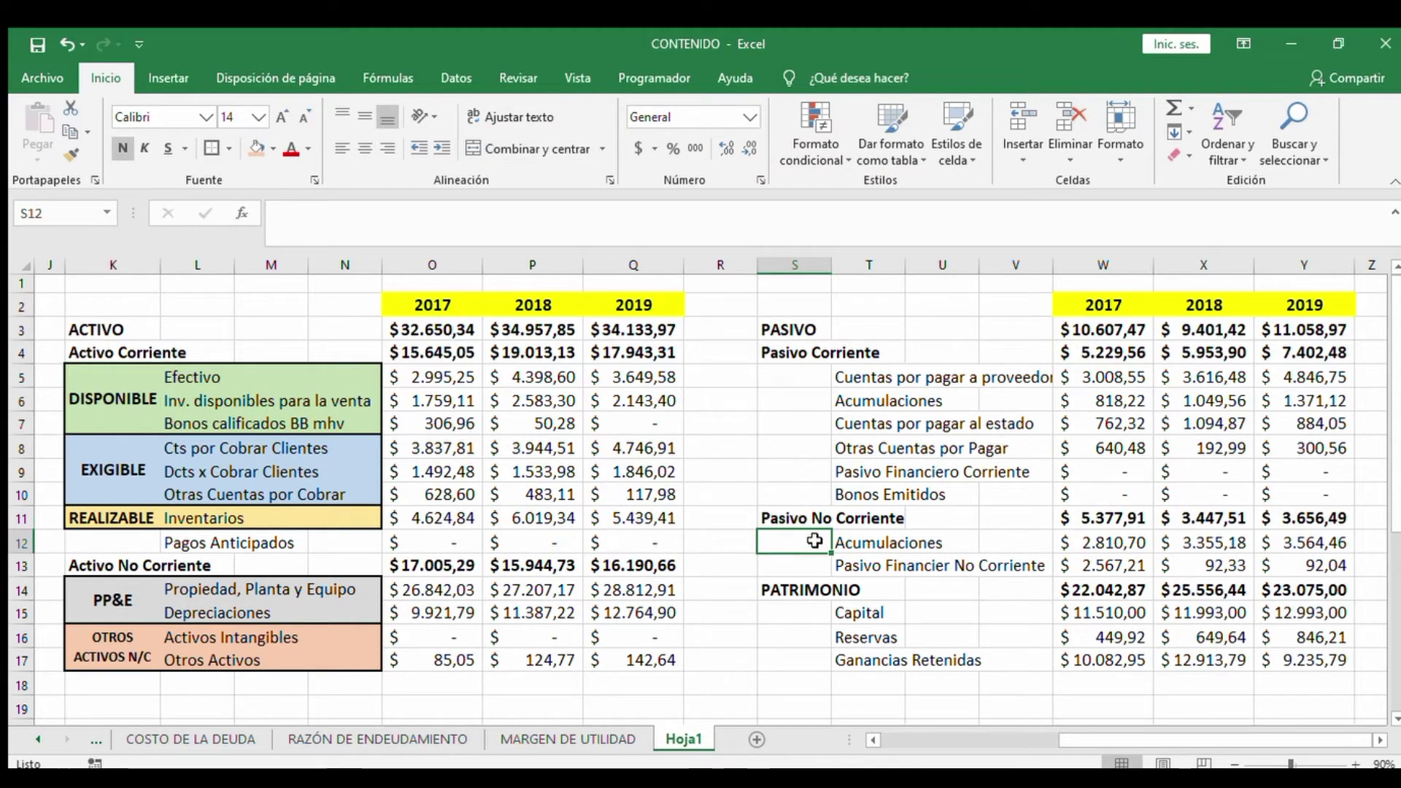
{"action": "key", "text": "Right"}
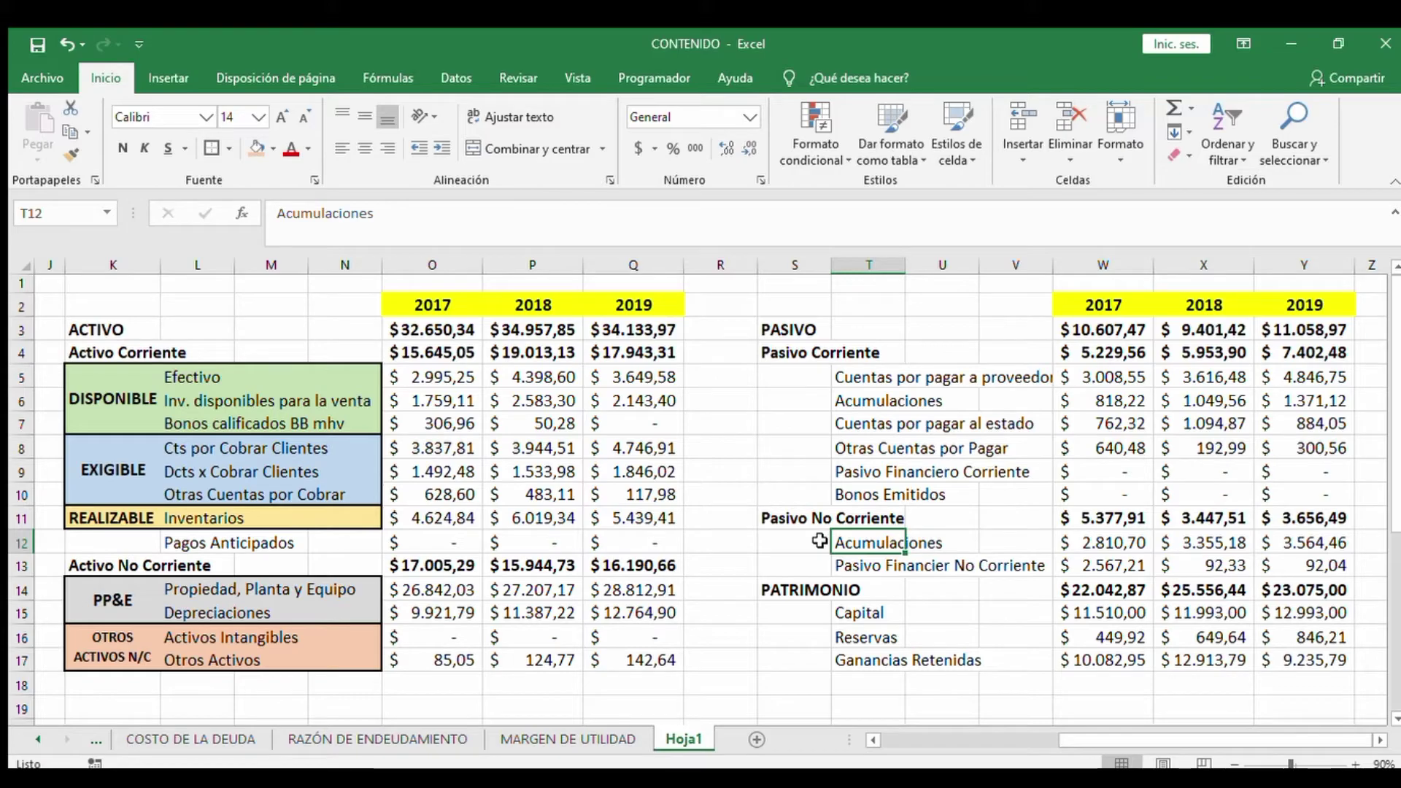
{"action": "left_click", "coordinate": [819, 540]}
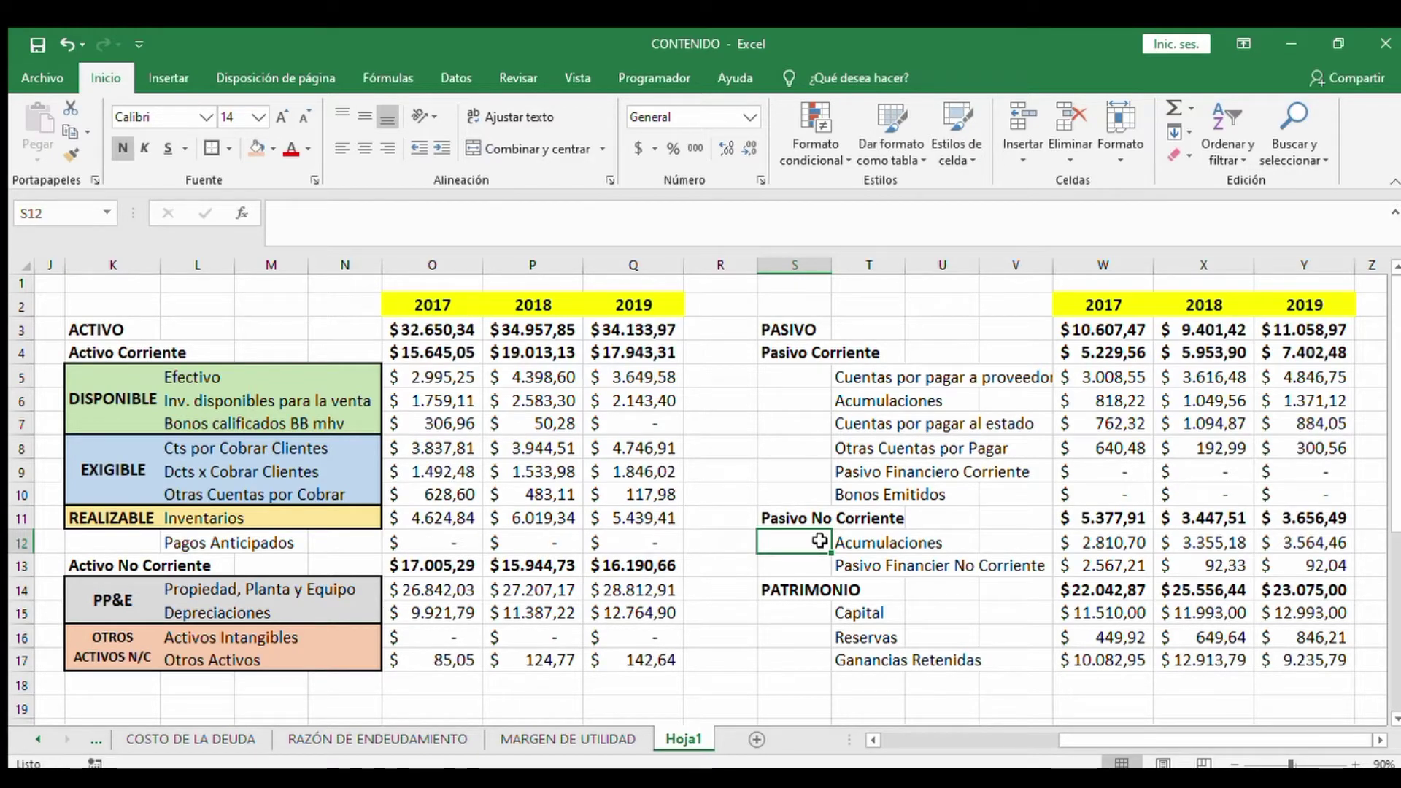
{"action": "key", "text": "Down"}
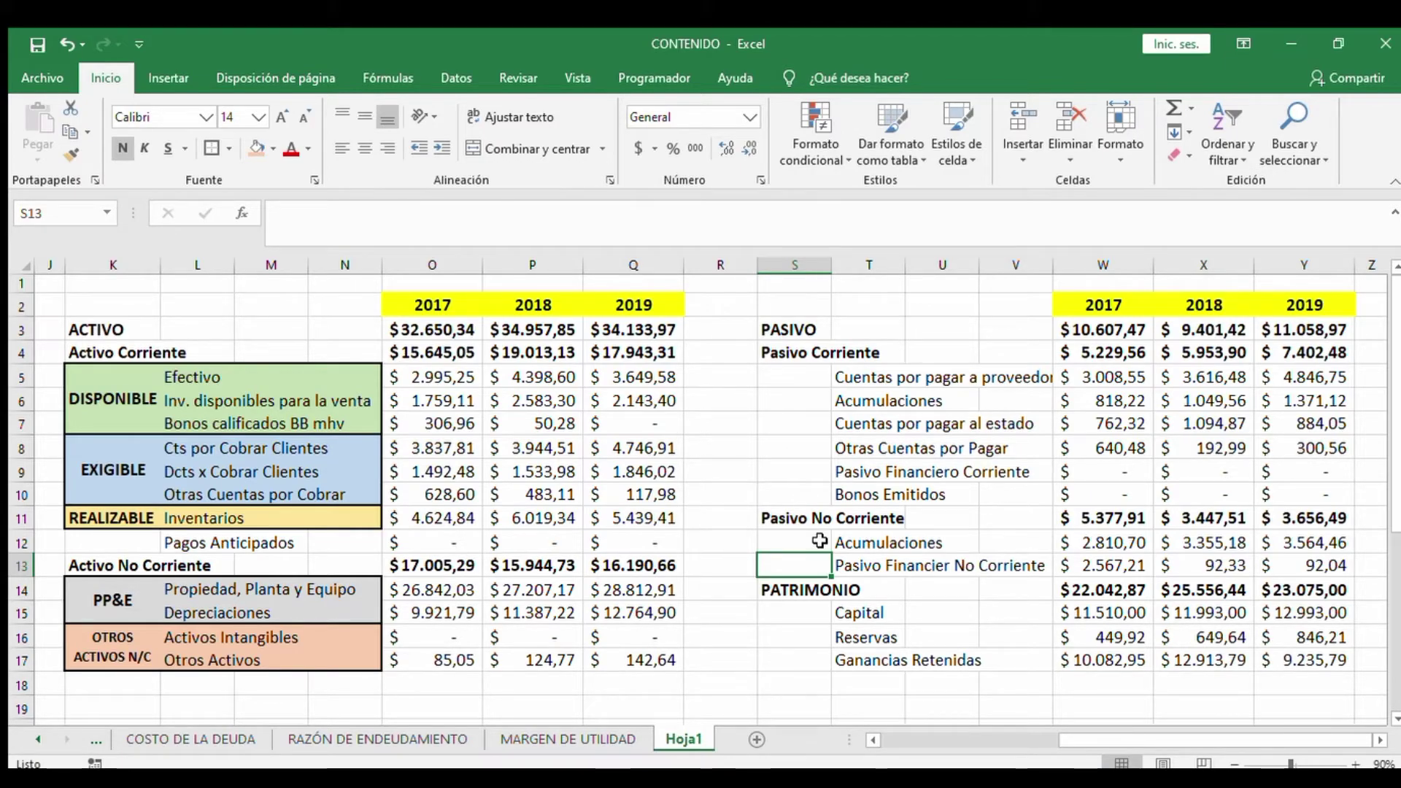
{"action": "left_click", "coordinate": [831, 494]}
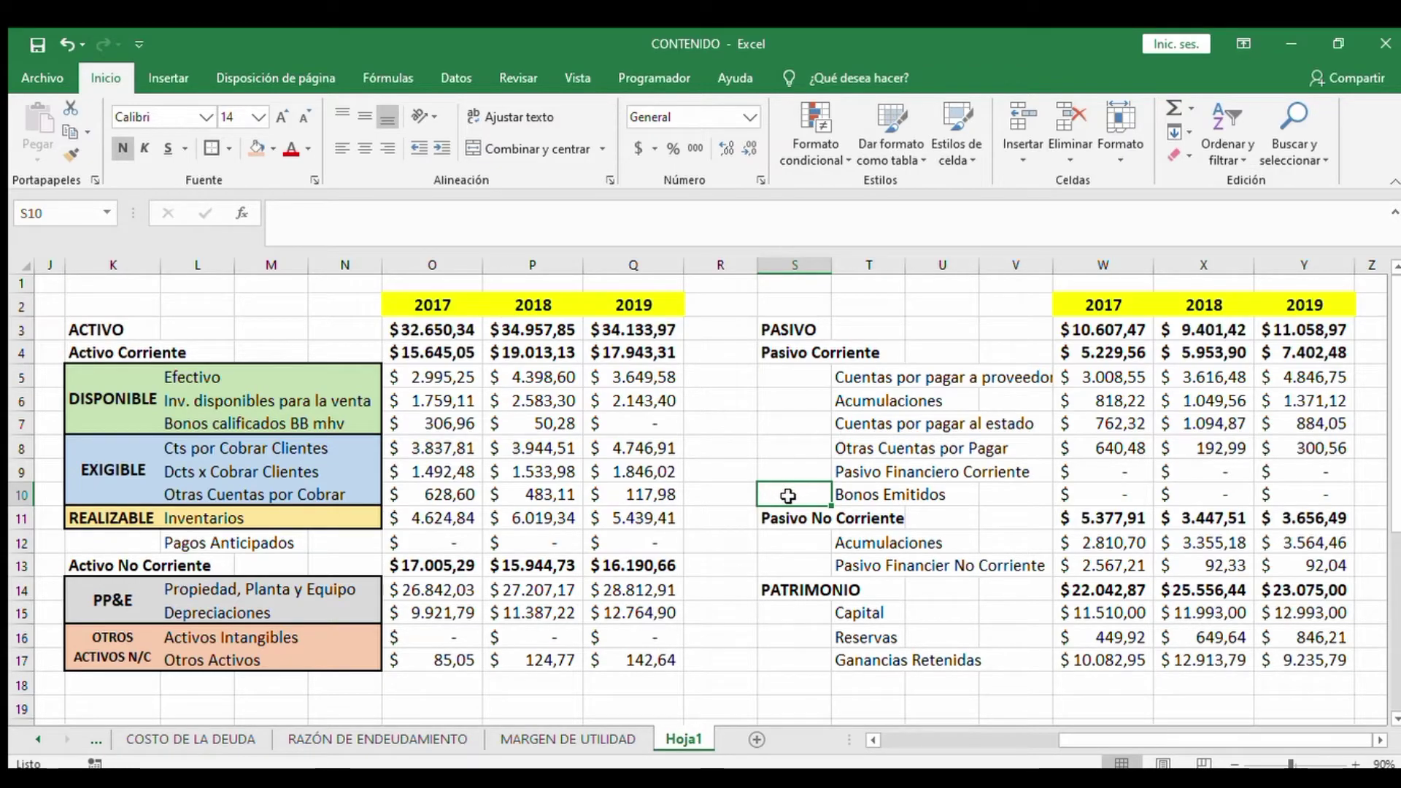
{"action": "left_click", "coordinate": [803, 423]}
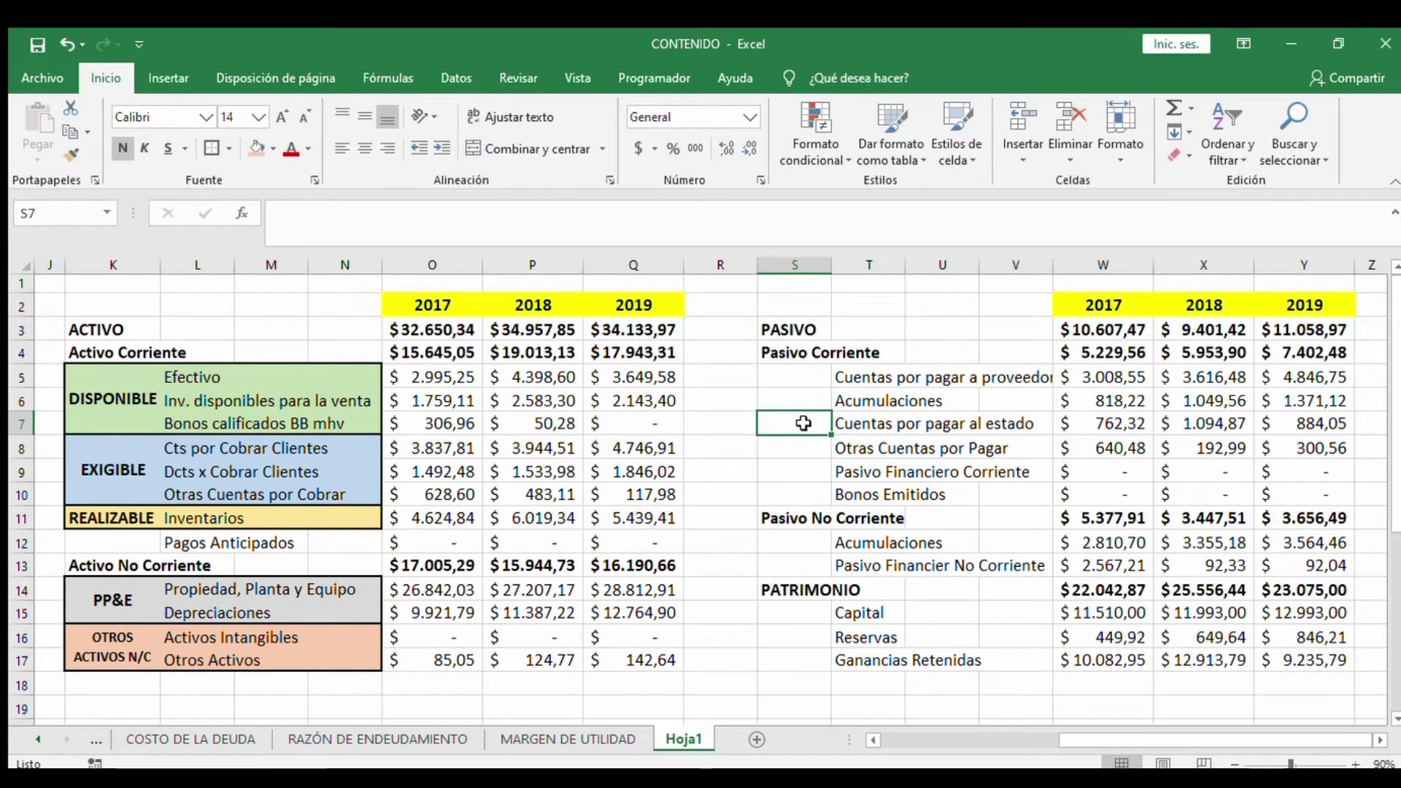
{"action": "left_click", "coordinate": [815, 380]}
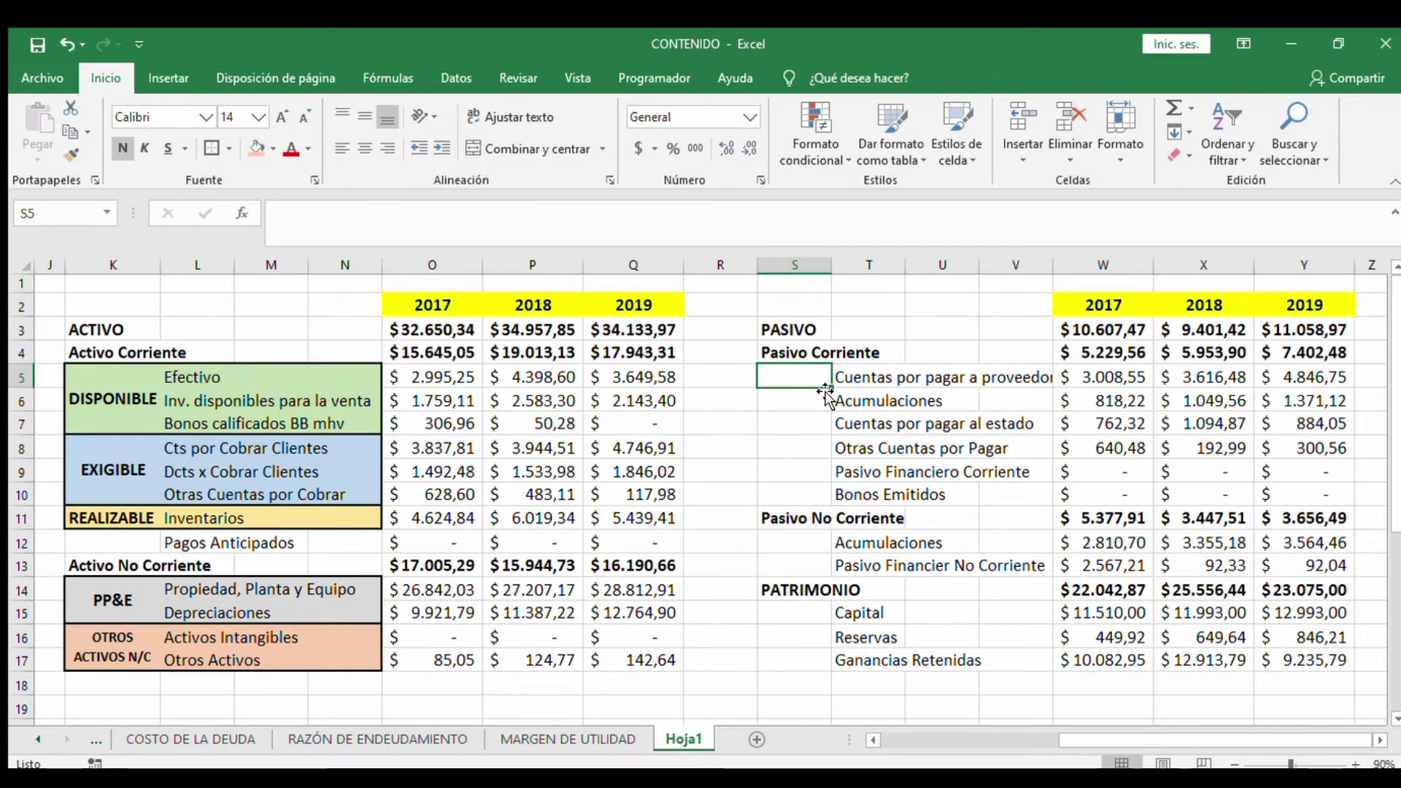
Compare the 2017 PATRIMONIO figures for Capital, Reservas and Ganancias Retenidas with the current and non-current liabilities across all three years
{"action": "left_click", "coordinate": [789, 608]}
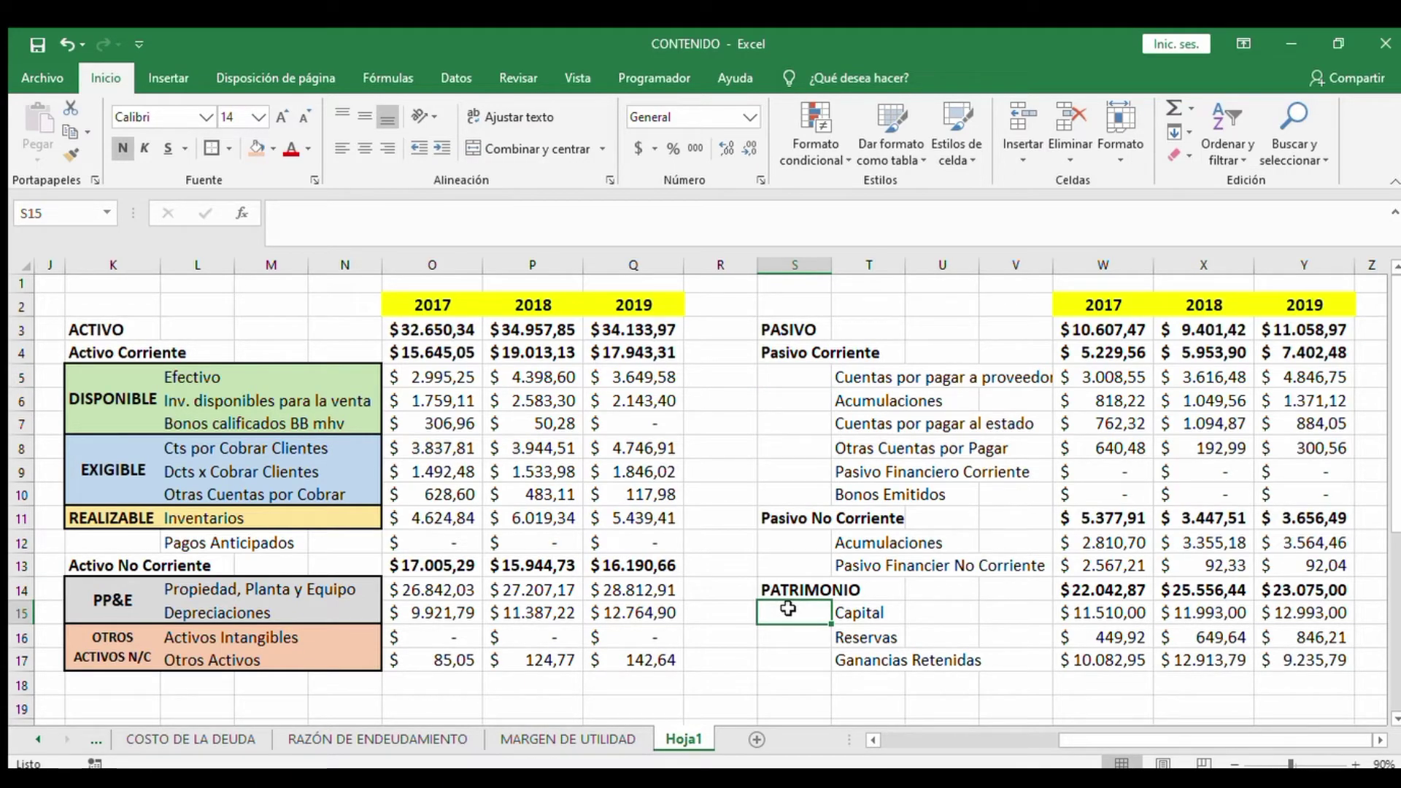
{"action": "left_click_drag", "start_coordinate": [1109, 613], "coordinate": [1128, 655]}
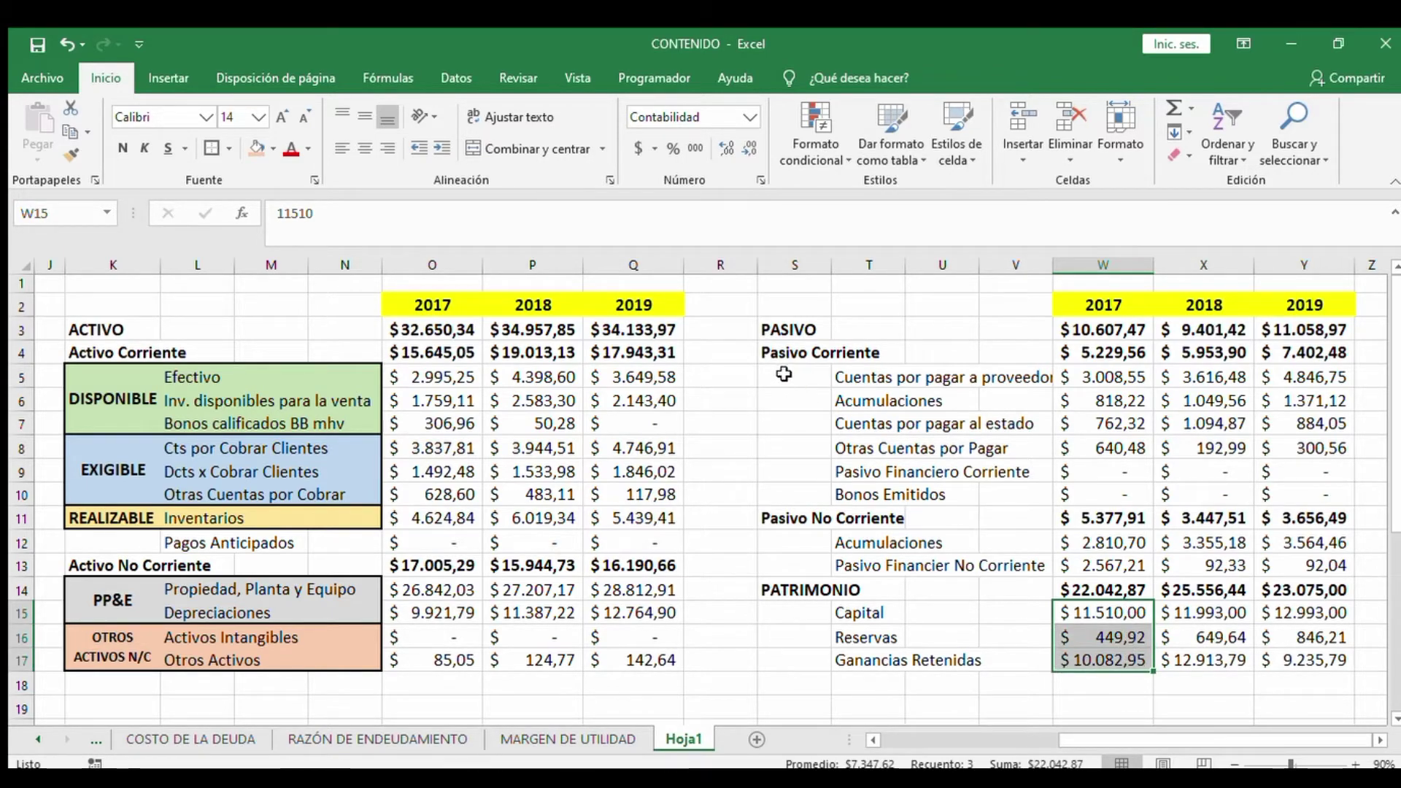
{"action": "left_click_drag", "start_coordinate": [780, 372], "coordinate": [1299, 562]}
{"action": "left_click", "coordinate": [799, 620]}
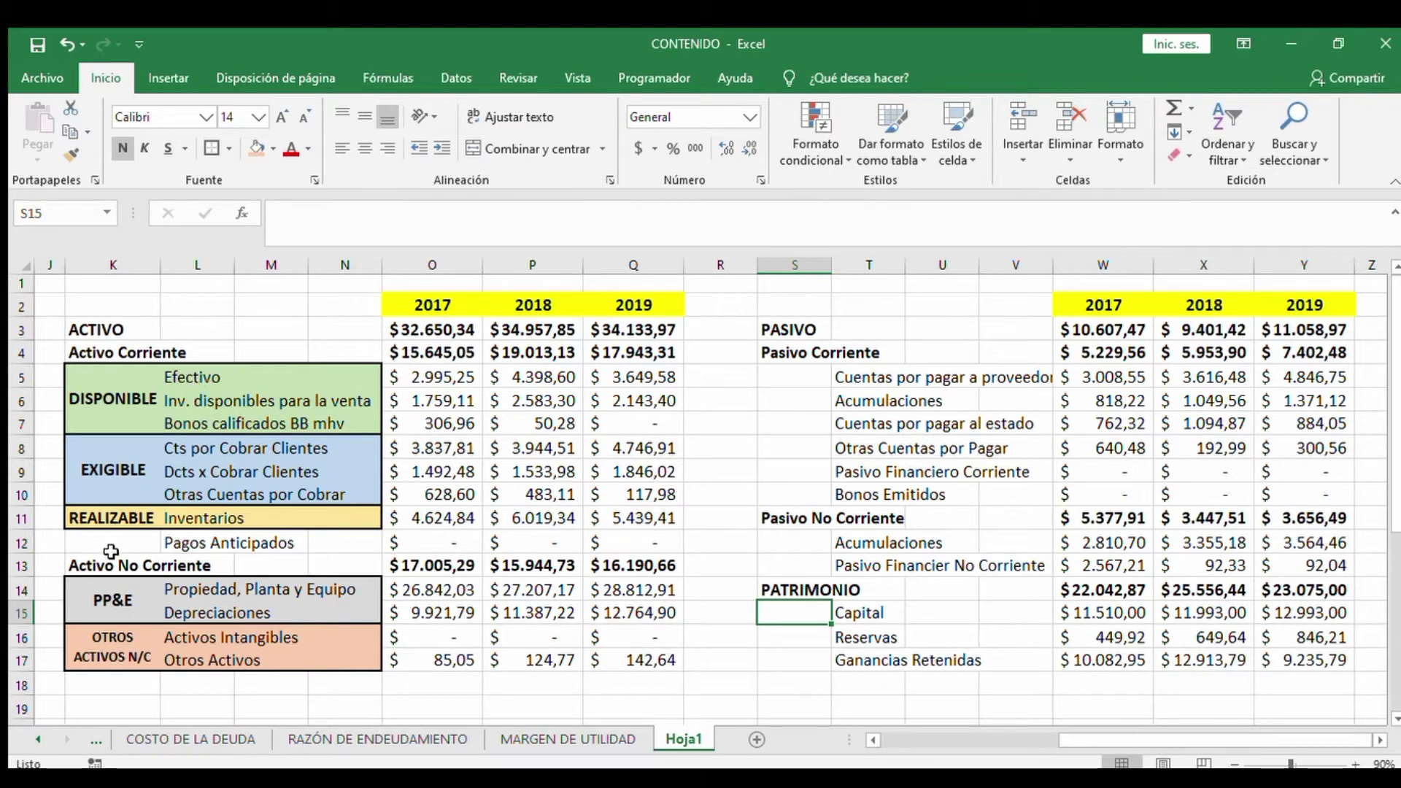
Examine the Activo No Corriente block with its 2017 figures against the Reservas and Ganancias Retenidas accounts of PATRIMONIO
{"action": "left_click_drag", "start_coordinate": [127, 566], "coordinate": [420, 650]}
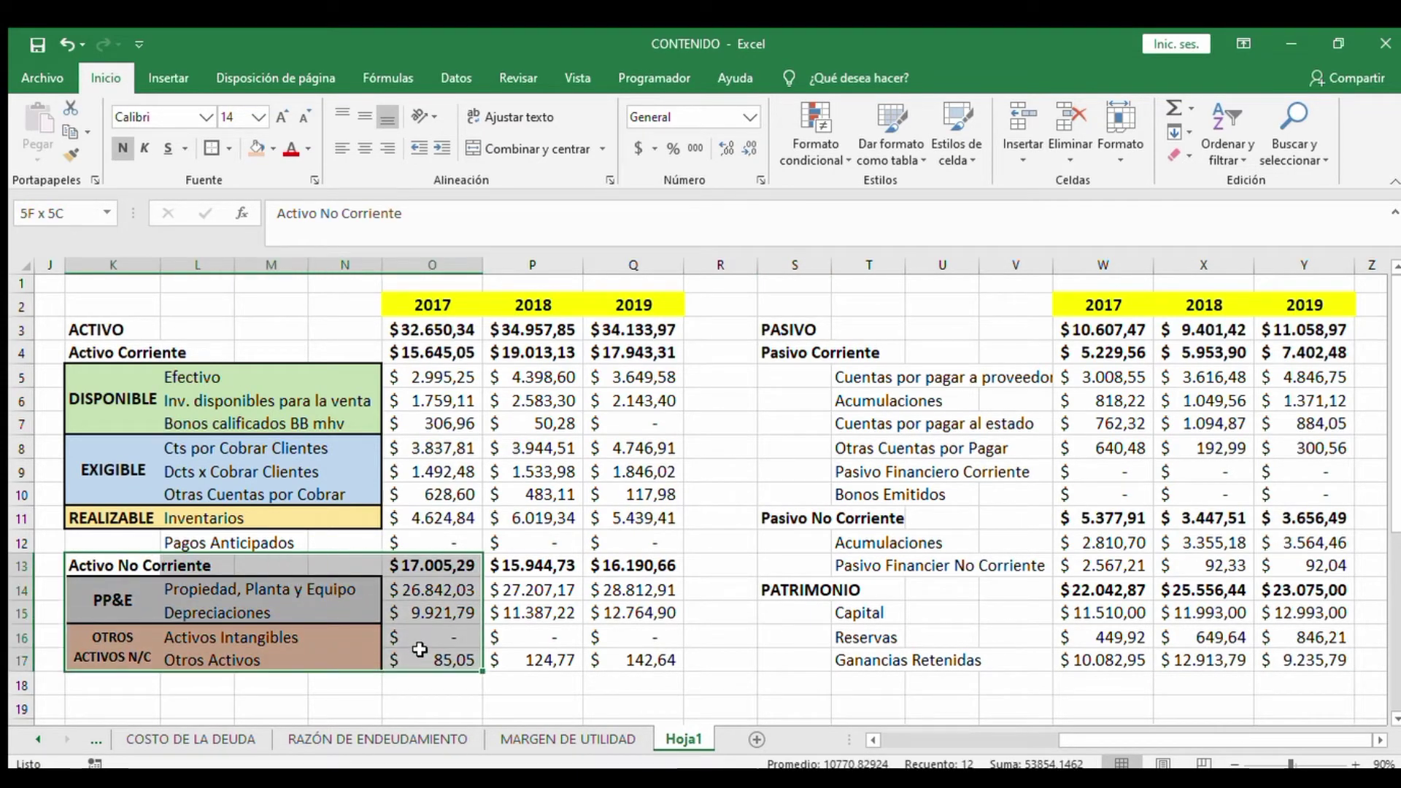
{"action": "left_click", "coordinate": [785, 631]}
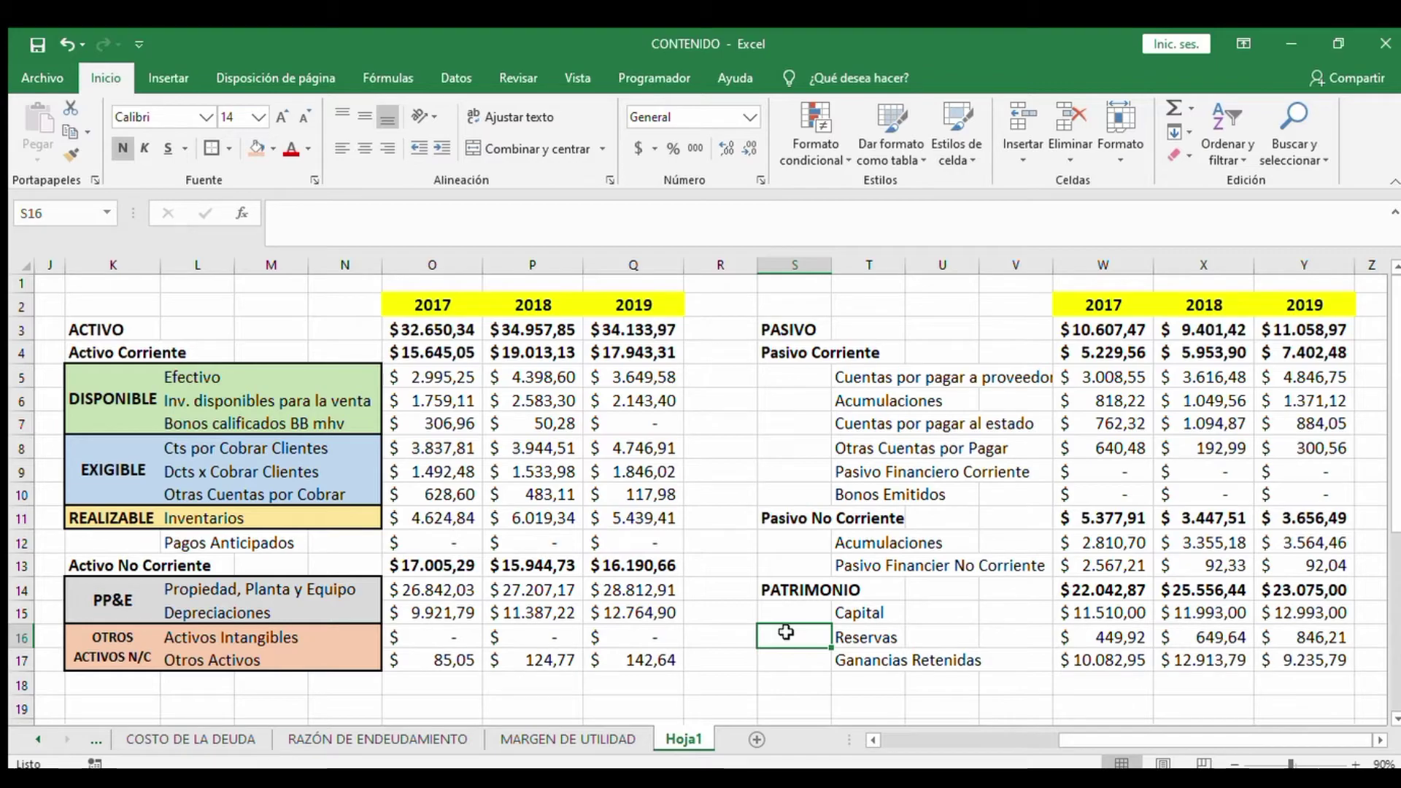
{"action": "key", "text": "Down"}
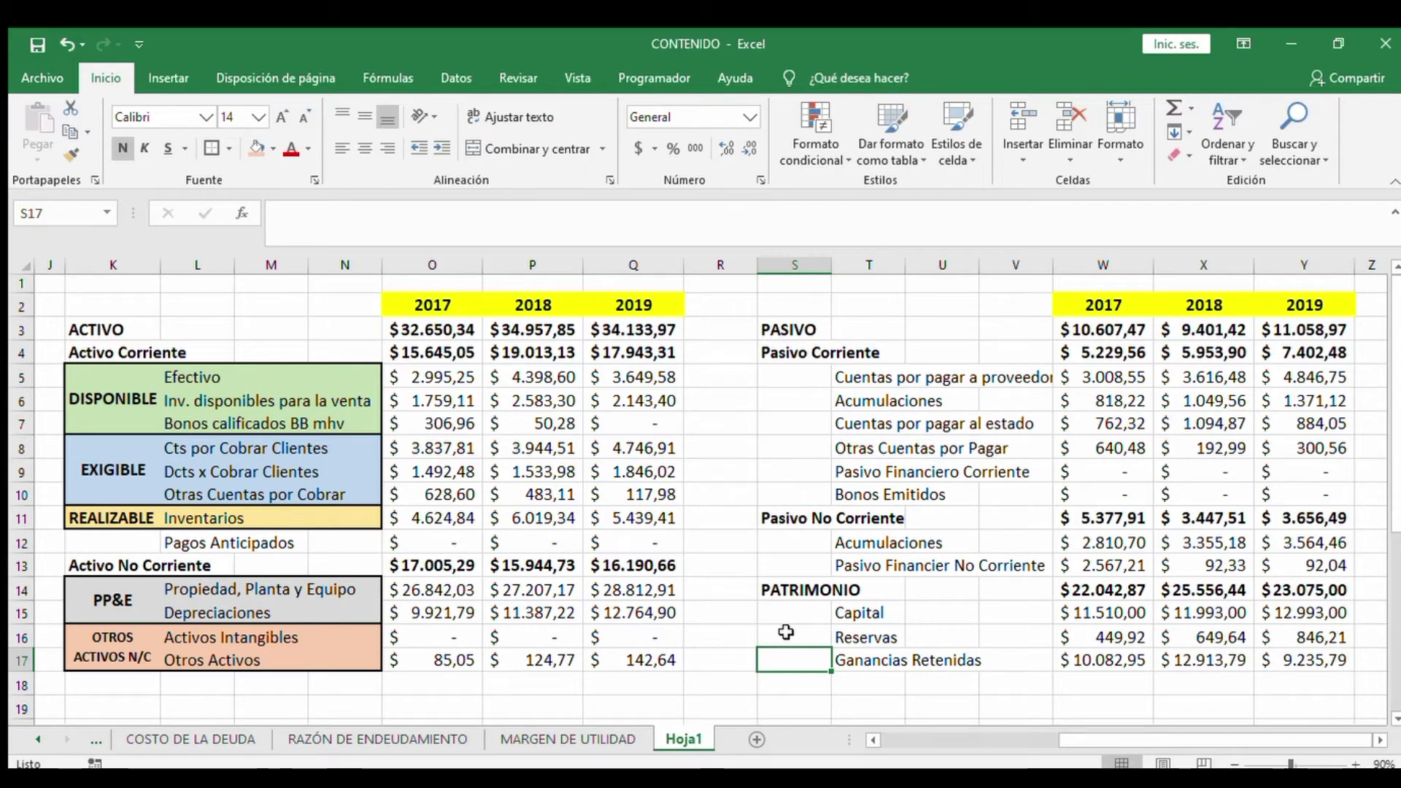
{"action": "key", "text": "Right"}
{"action": "key", "text": "Right"}
{"action": "key", "text": "Right"}
{"action": "key", "text": "Right"}
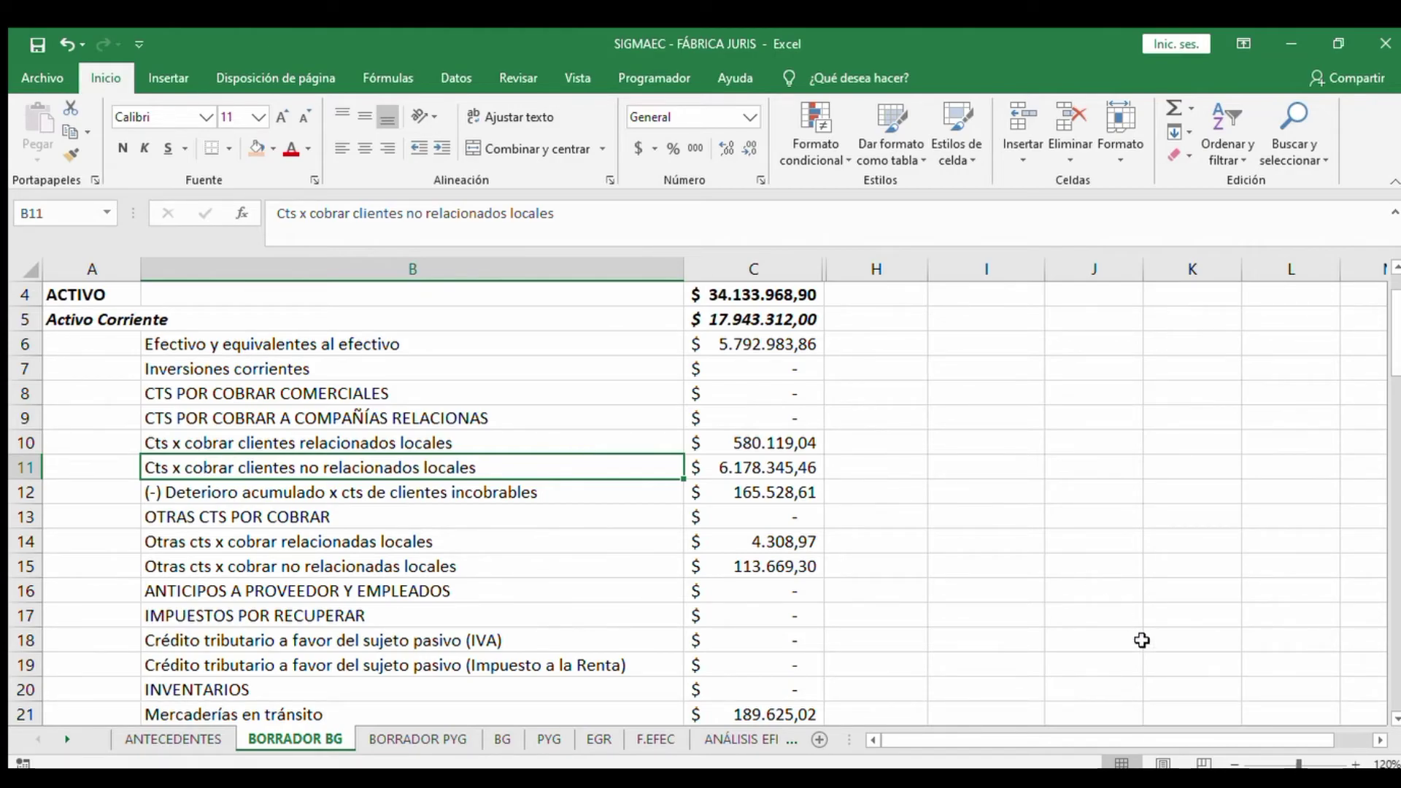
Switch to the SIGMAEC - FÁBRICA JURIS workbook and survey the entire draft balance sheet on BORRADOR BG
{"action": "left_click", "coordinate": [1231, 763]}
{"action": "left_click", "coordinate": [1232, 763]}
{"action": "left_click", "coordinate": [1231, 763]}
{"action": "left_click", "coordinate": [1231, 764]}
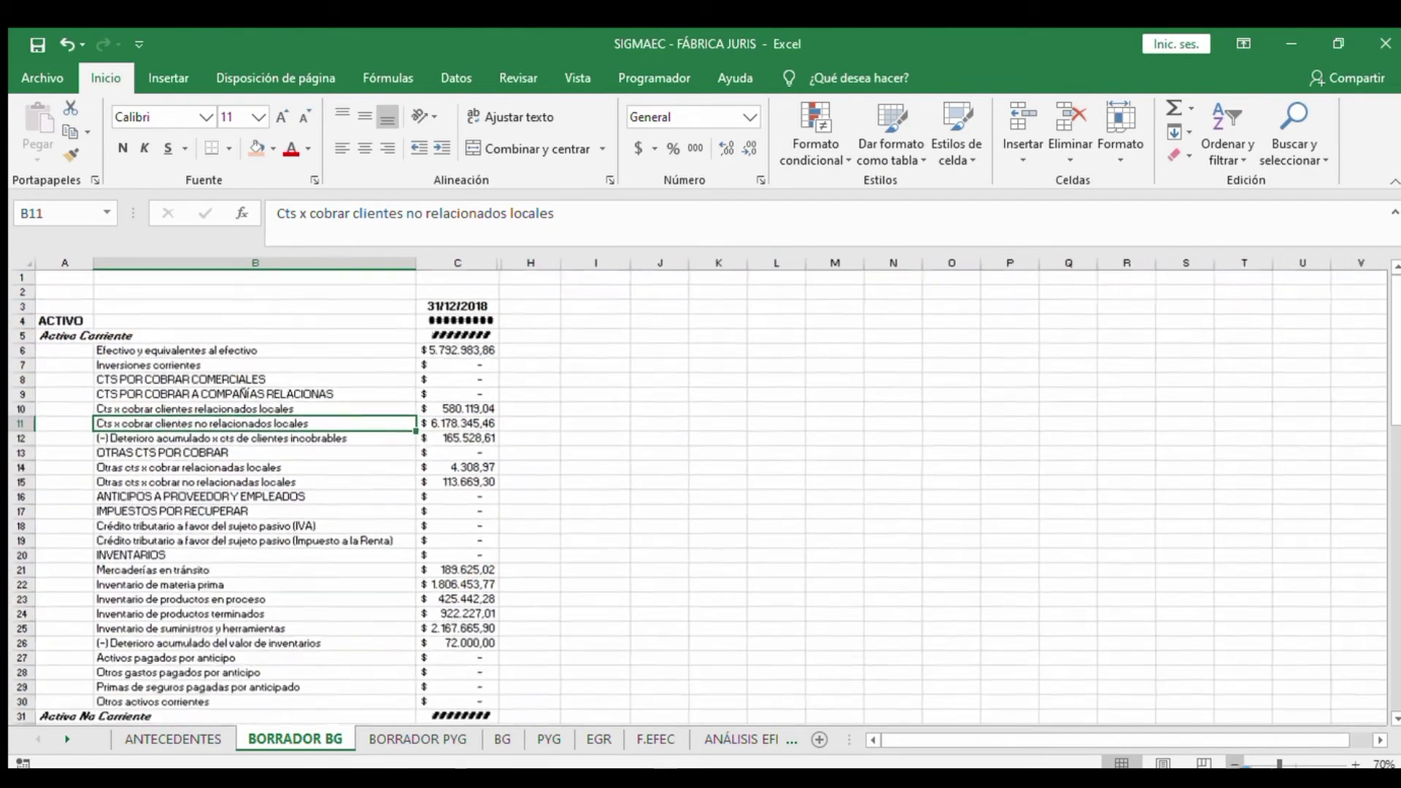
{"action": "left_click", "coordinate": [1232, 763]}
{"action": "left_click", "coordinate": [1231, 763]}
{"action": "left_click", "coordinate": [1232, 764]}
{"action": "left_click", "coordinate": [1232, 764]}
{"action": "left_click", "coordinate": [1231, 764]}
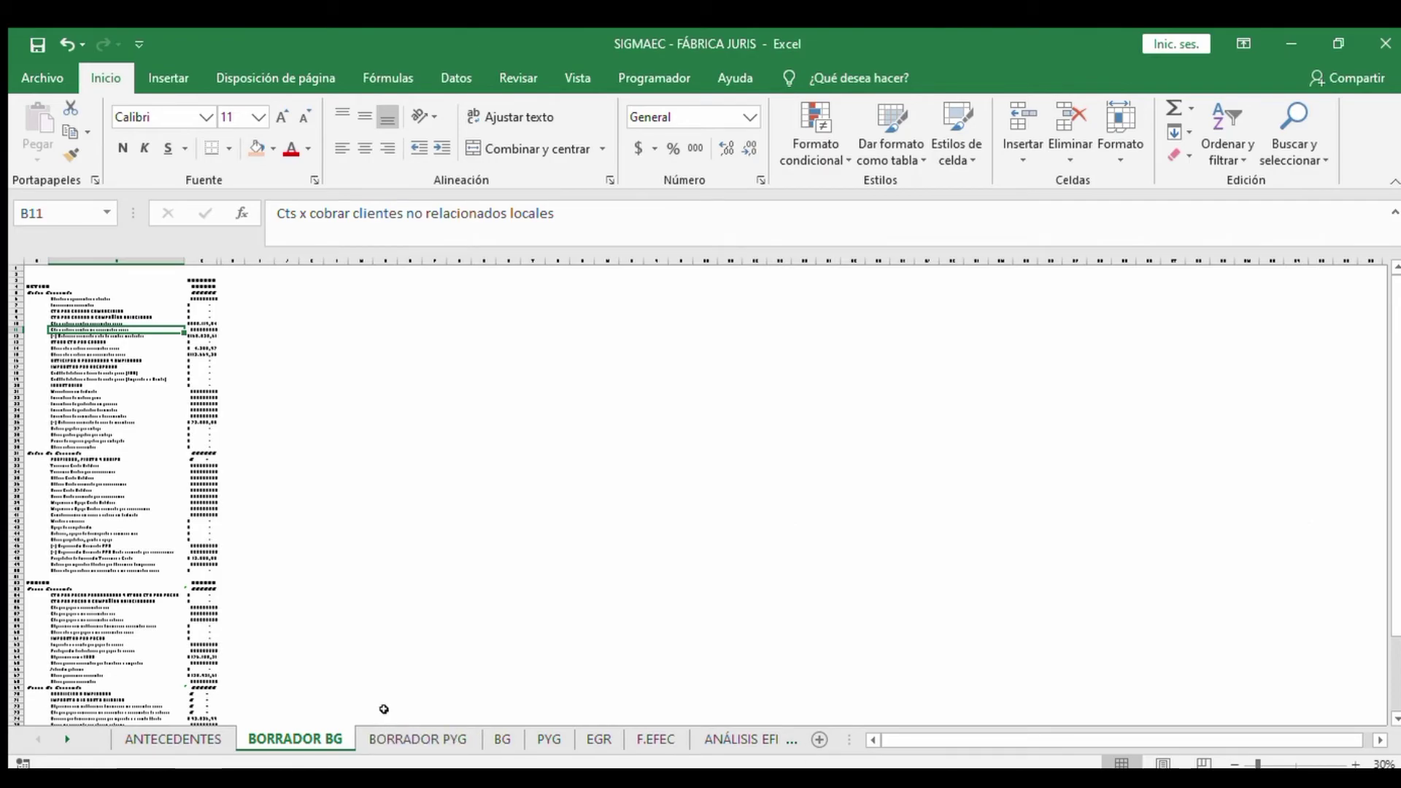
{"action": "scroll", "coordinate": [383, 710], "scroll_direction": "down", "scroll_amount": 6}
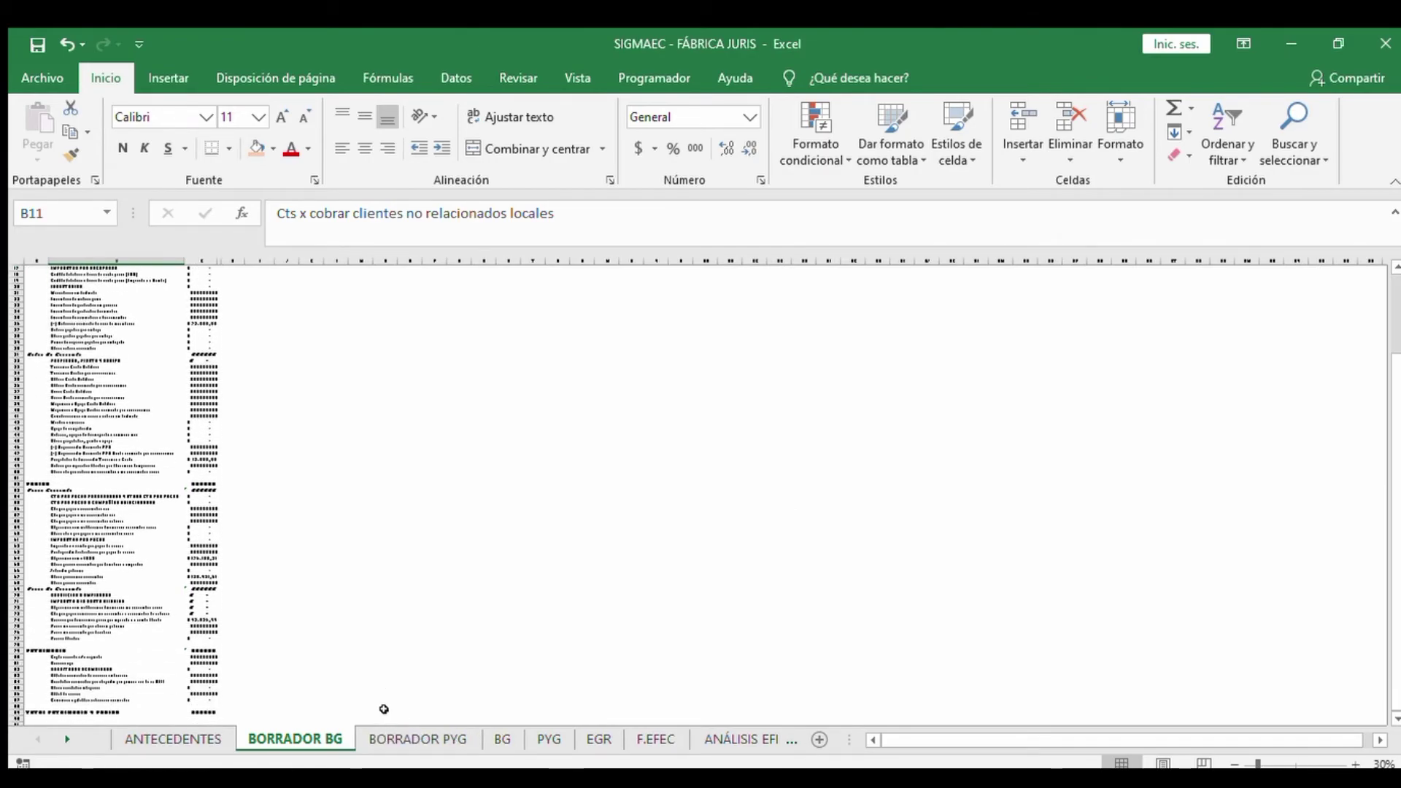
{"action": "scroll", "coordinate": [384, 709], "scroll_direction": "up", "scroll_amount": 10}
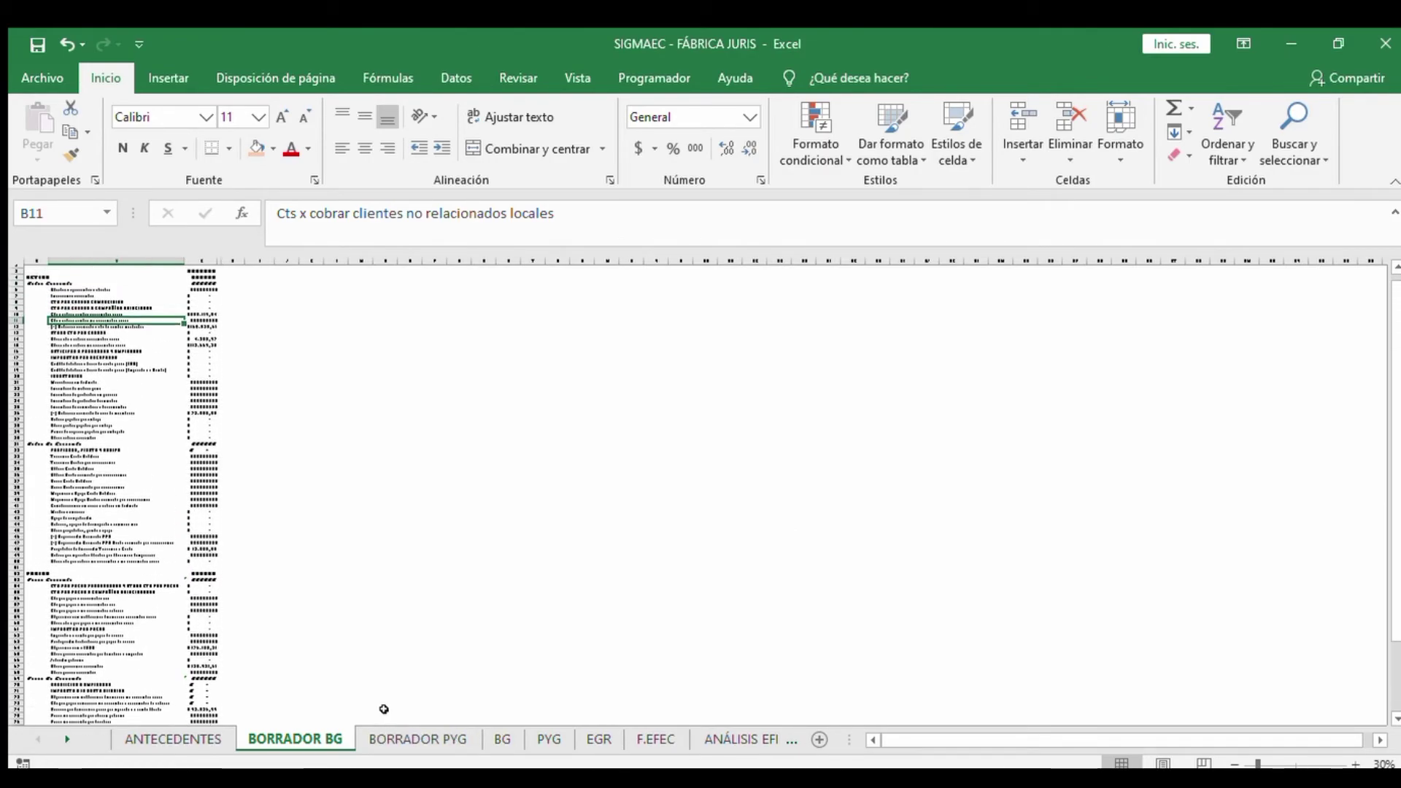
Examine the Activo Corriente accounts in BORRADOR BG, from the related and unrelated customer receivables down to the inventories and prepaid items
{"action": "left_click", "coordinate": [1352, 764]}
{"action": "left_click", "coordinate": [1352, 763]}
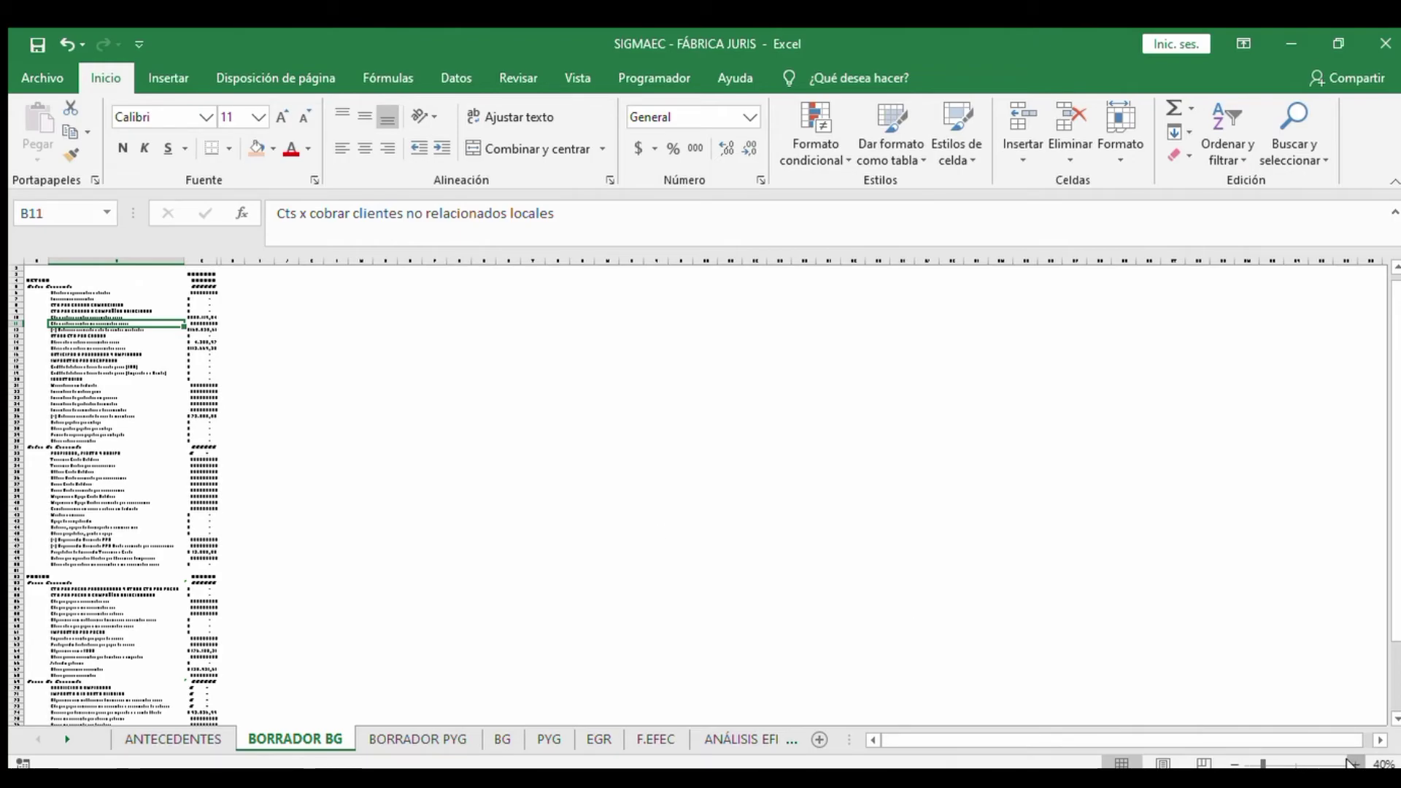
{"action": "left_click", "coordinate": [1352, 764]}
{"action": "left_click", "coordinate": [1352, 763]}
{"action": "left_click", "coordinate": [1352, 763]}
{"action": "left_click", "coordinate": [1352, 764]}
{"action": "left_click", "coordinate": [1352, 763]}
{"action": "scroll", "coordinate": [464, 497], "scroll_direction": "up", "scroll_amount": 3}
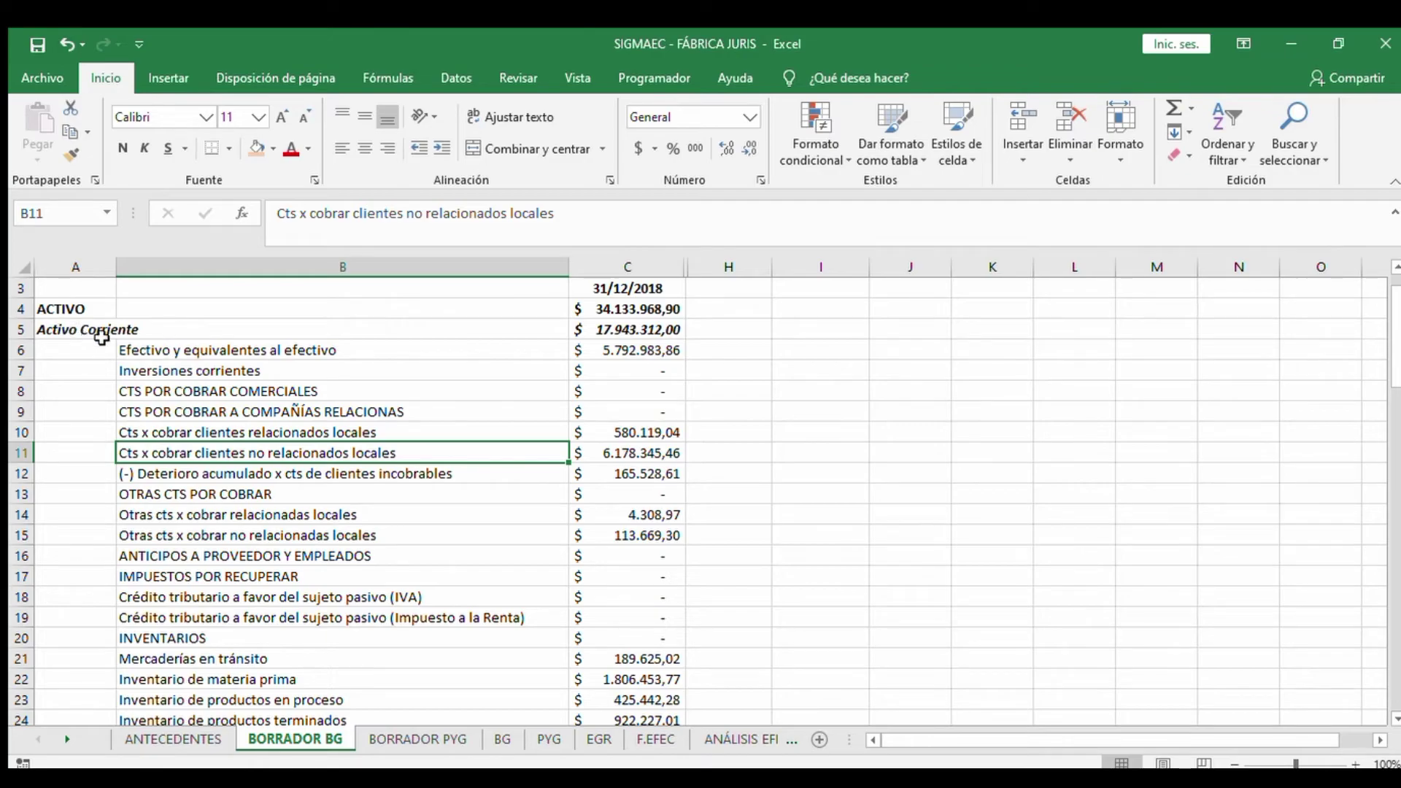
{"action": "left_click", "coordinate": [354, 395]}
{"action": "left_click", "coordinate": [404, 410]}
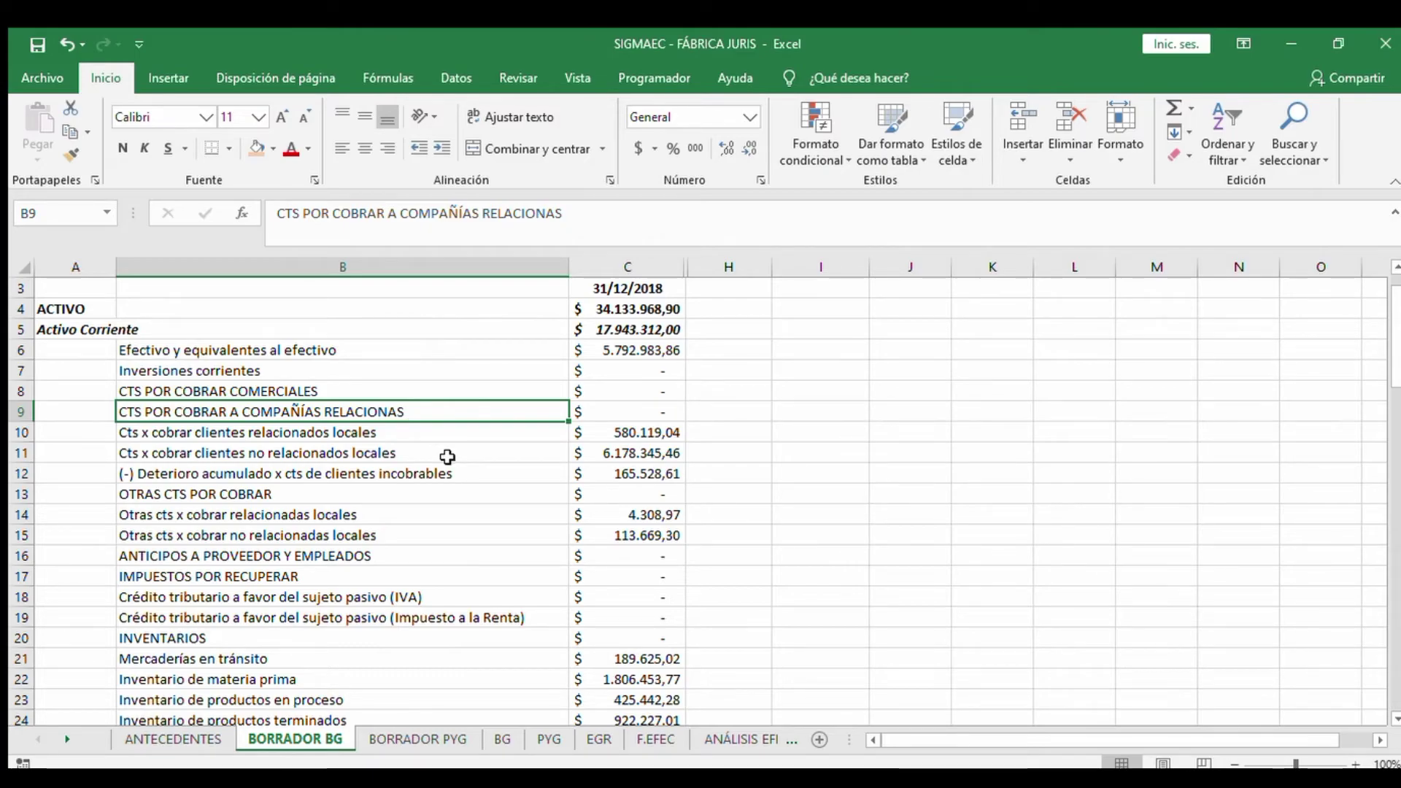
{"action": "left_click", "coordinate": [409, 447]}
{"action": "left_click", "coordinate": [424, 434]}
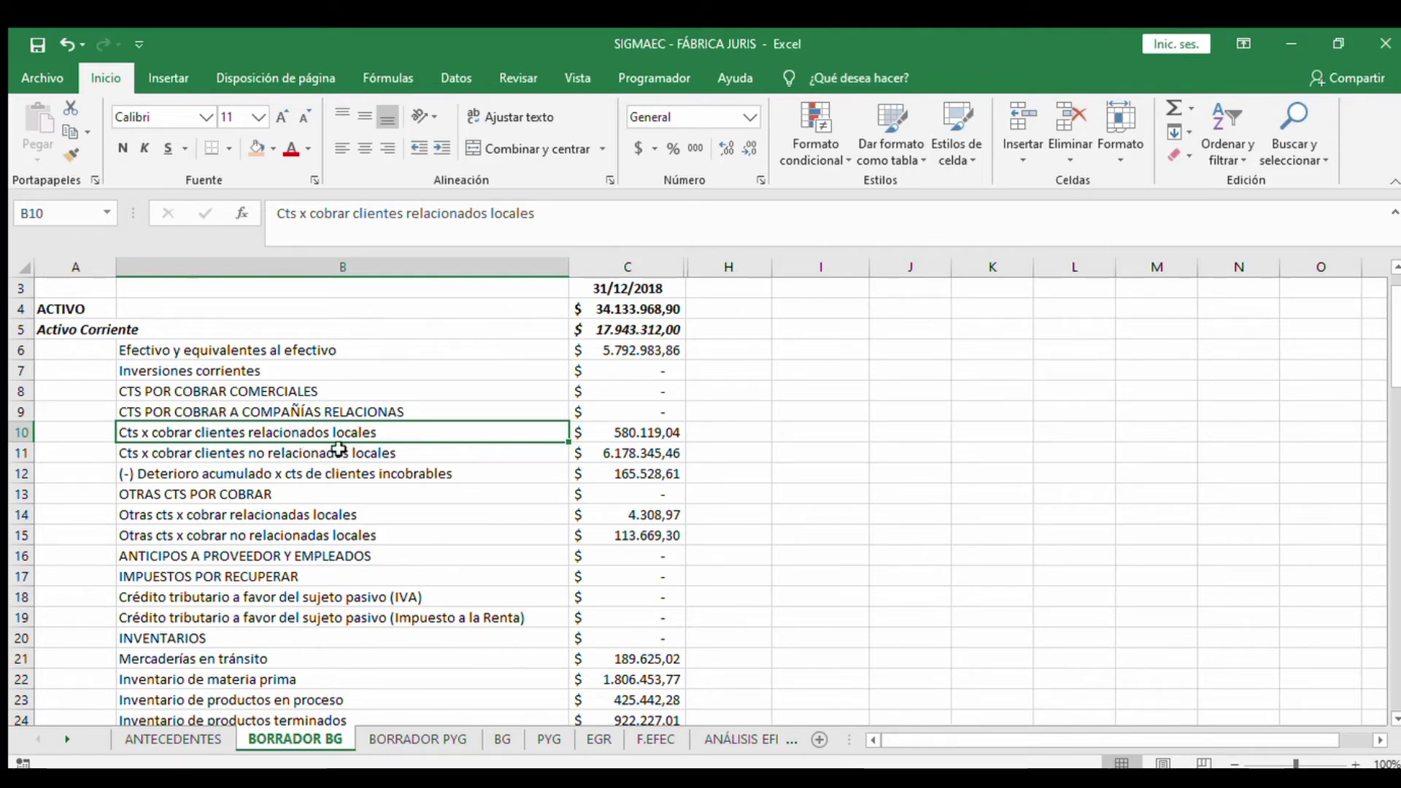
{"action": "scroll", "coordinate": [316, 567], "scroll_direction": "down", "scroll_amount": 2}
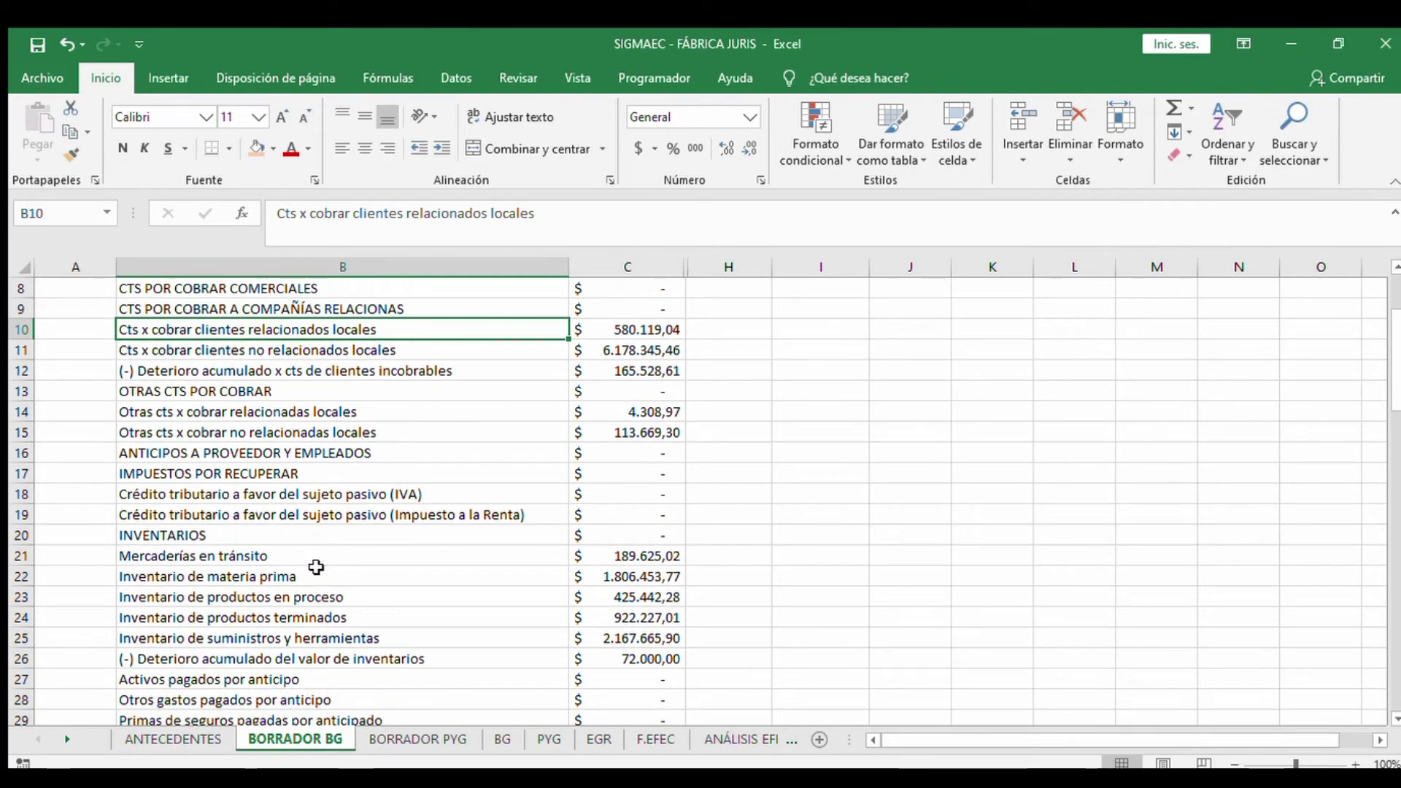
{"action": "scroll", "coordinate": [316, 567], "scroll_direction": "down", "scroll_amount": 1}
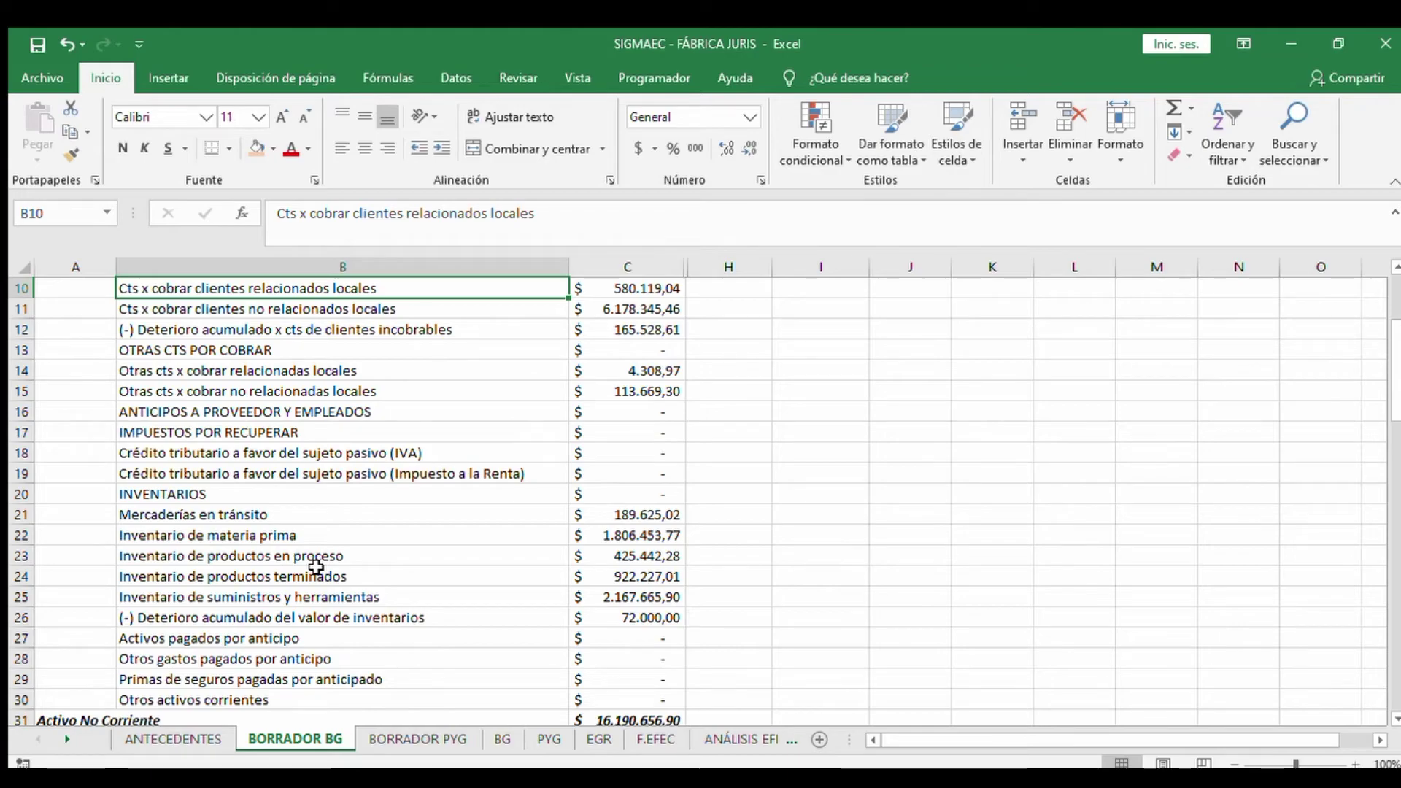
Examine the INVENTARIOS accounts in BORRADOR BG, from Mercaderías en tránsito down to Inventario de suministros y herramientas
{"action": "left_click", "coordinate": [172, 493]}
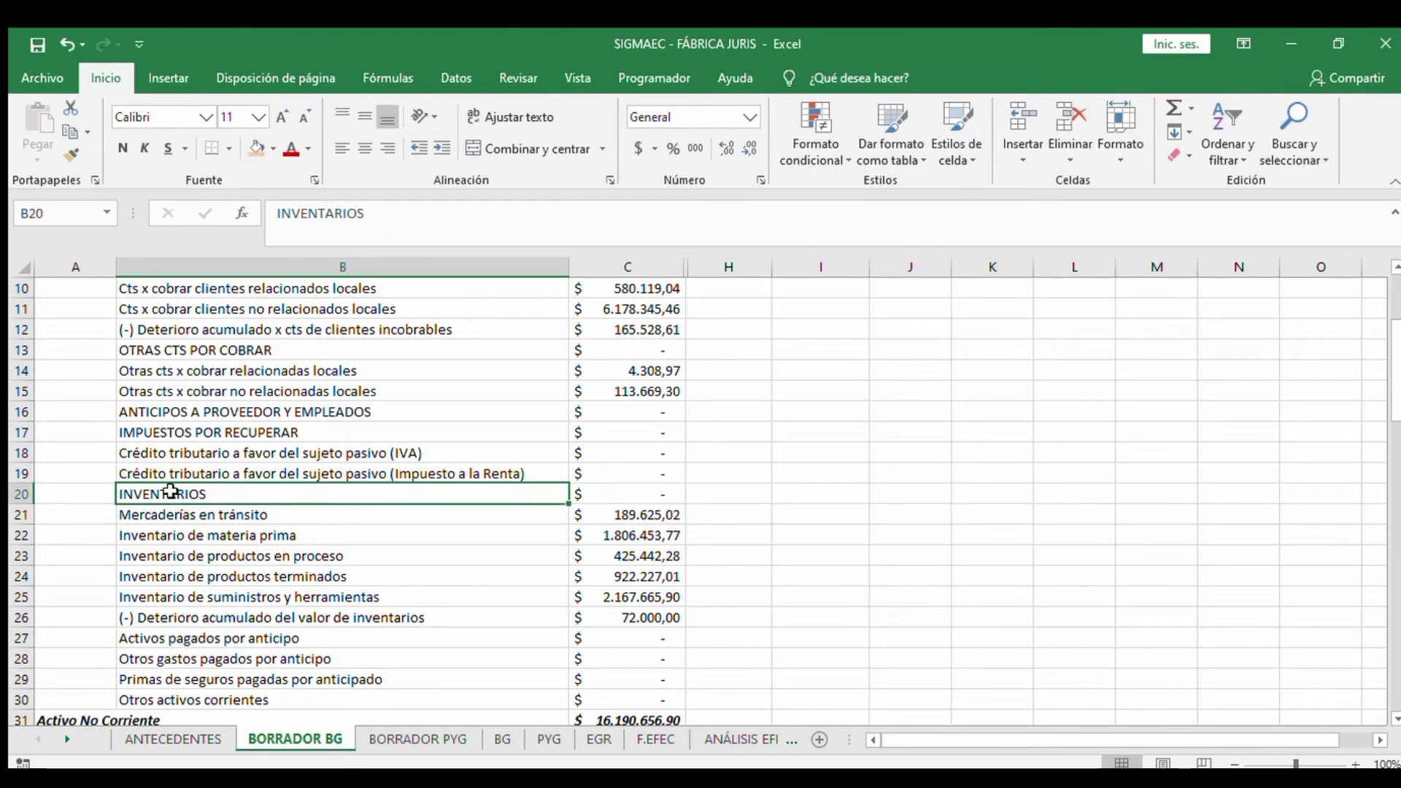
{"action": "left_click", "coordinate": [408, 517]}
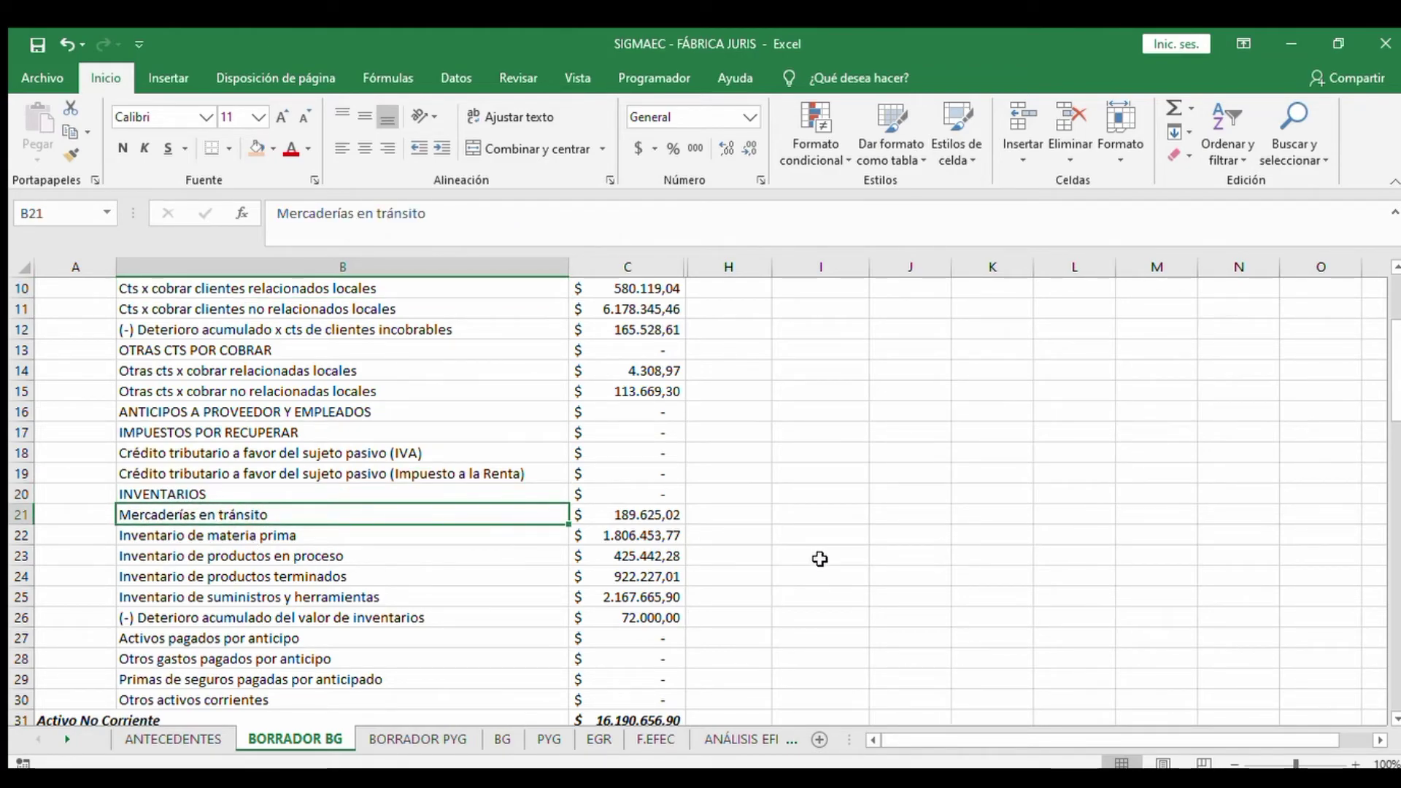
{"action": "left_click", "coordinate": [337, 537]}
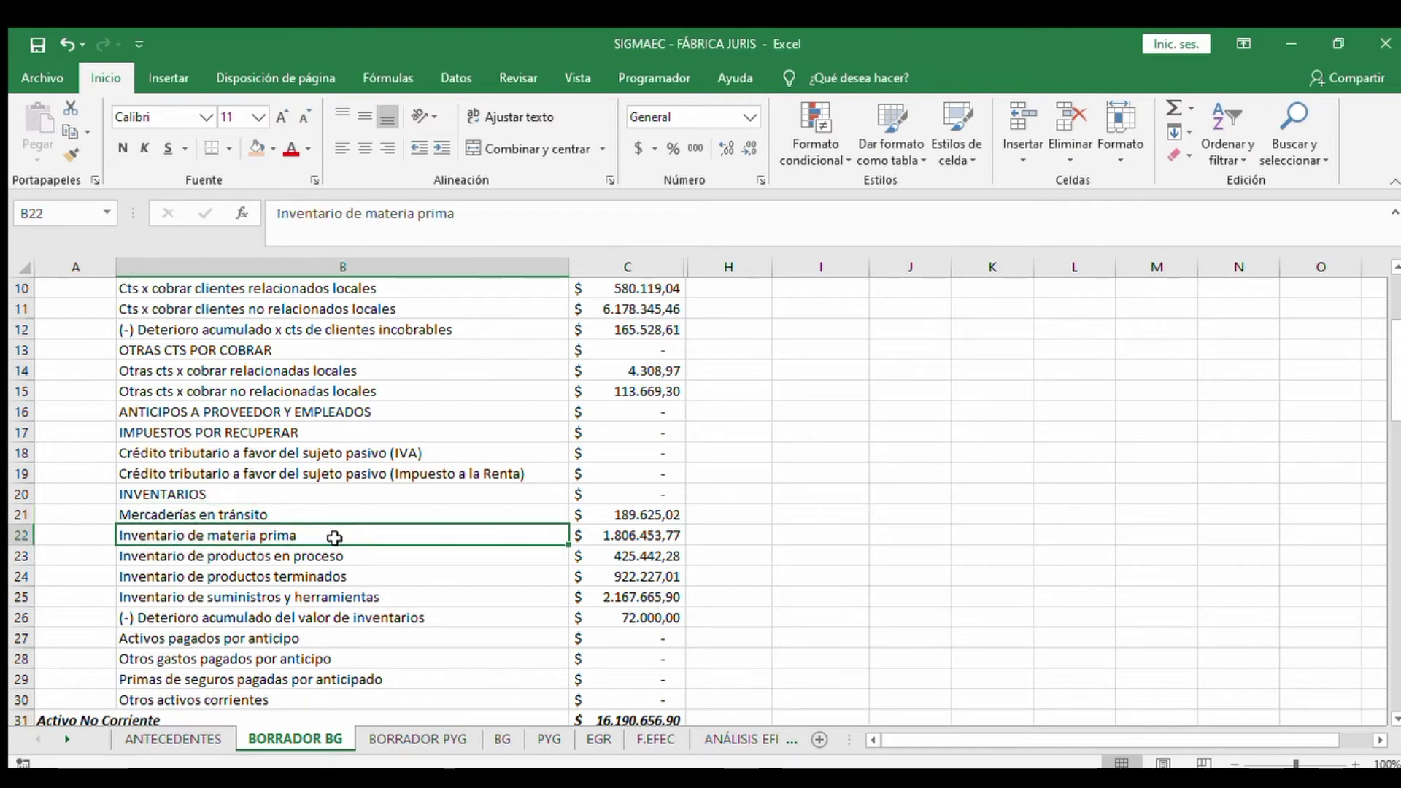
{"action": "left_click", "coordinate": [340, 556]}
{"action": "left_click", "coordinate": [362, 576]}
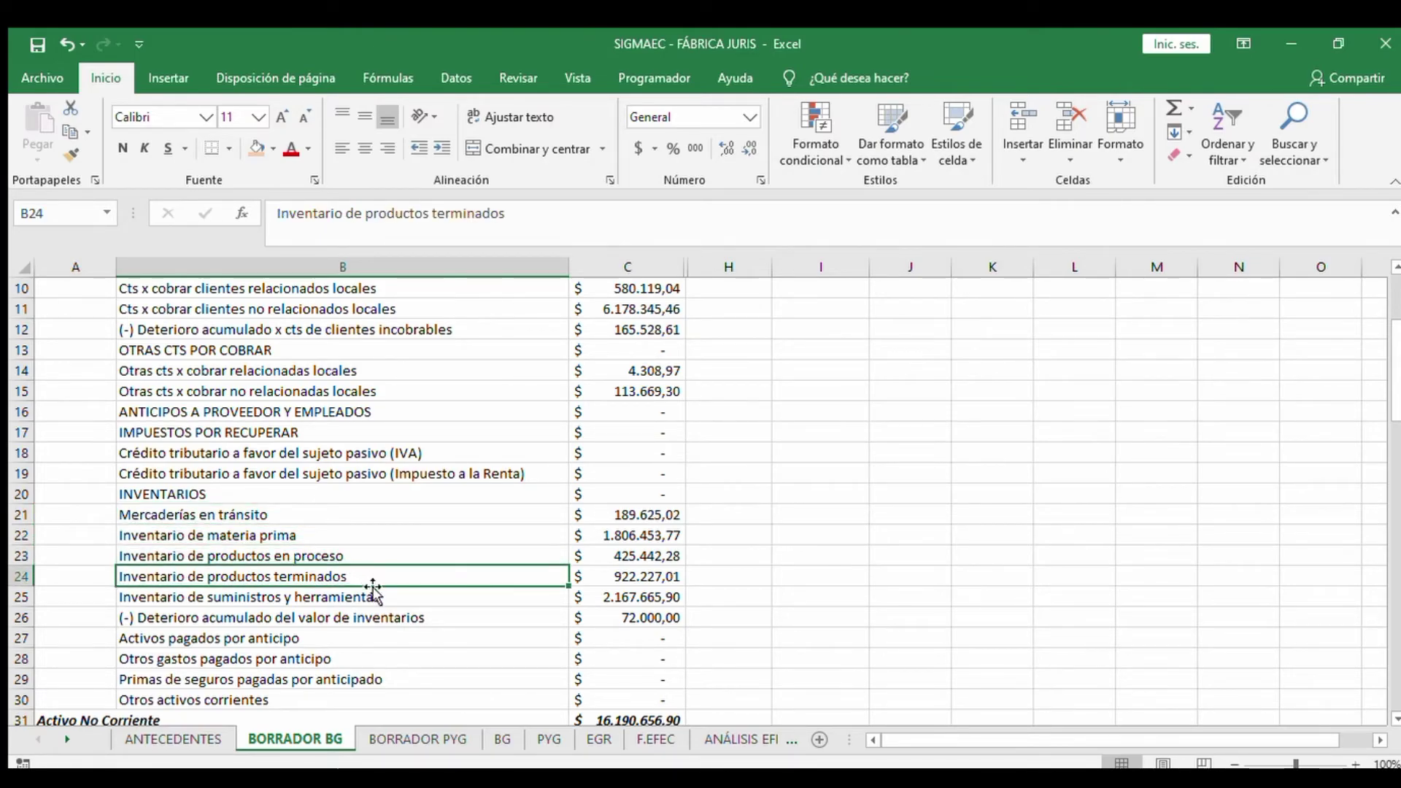
{"action": "left_click", "coordinate": [442, 601]}
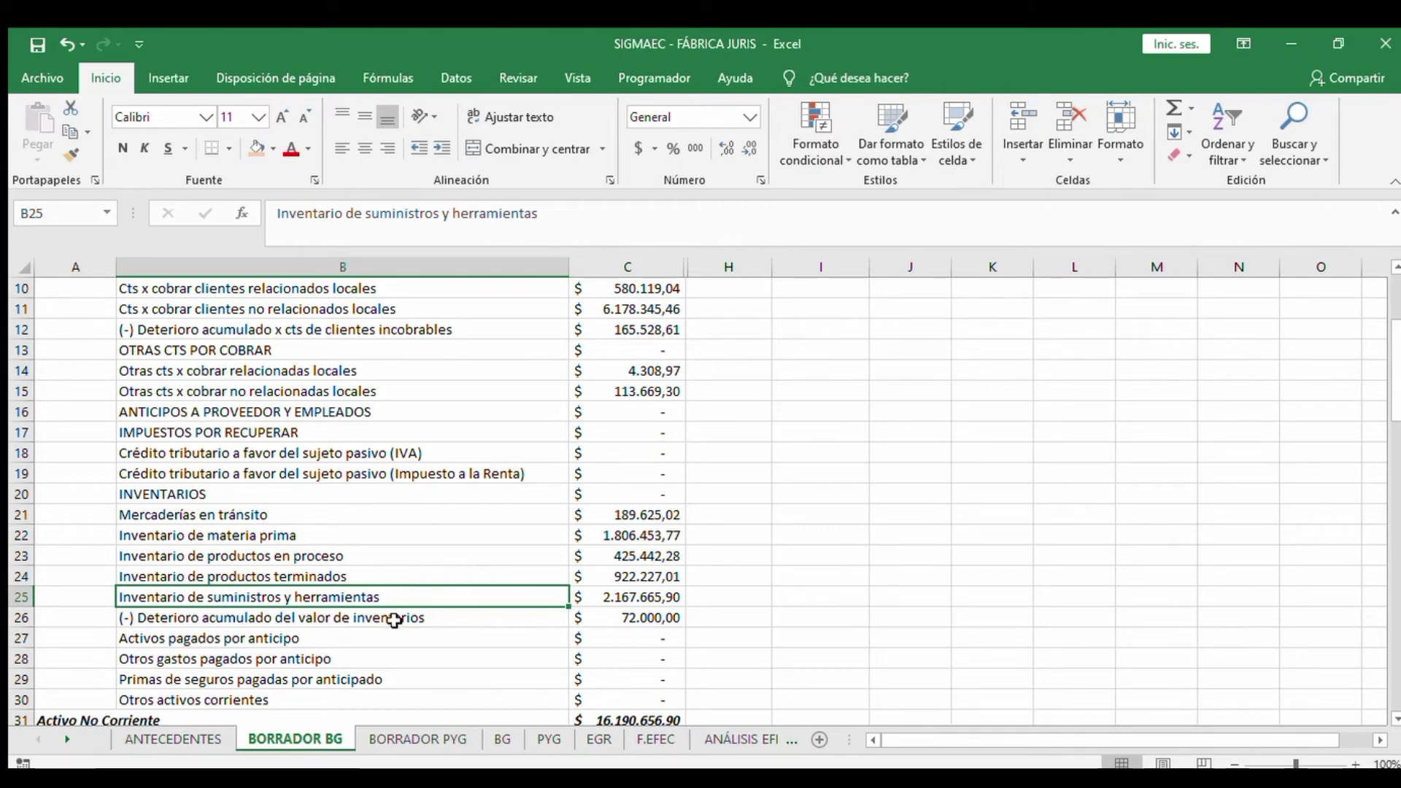
Survey the property, plant and equipment accounts of Activo No Corriente and the current and non-current liabilities below them
{"action": "scroll", "coordinate": [394, 620], "scroll_direction": "up", "scroll_amount": 1}
{"action": "scroll", "coordinate": [394, 620], "scroll_direction": "down", "scroll_amount": 6}
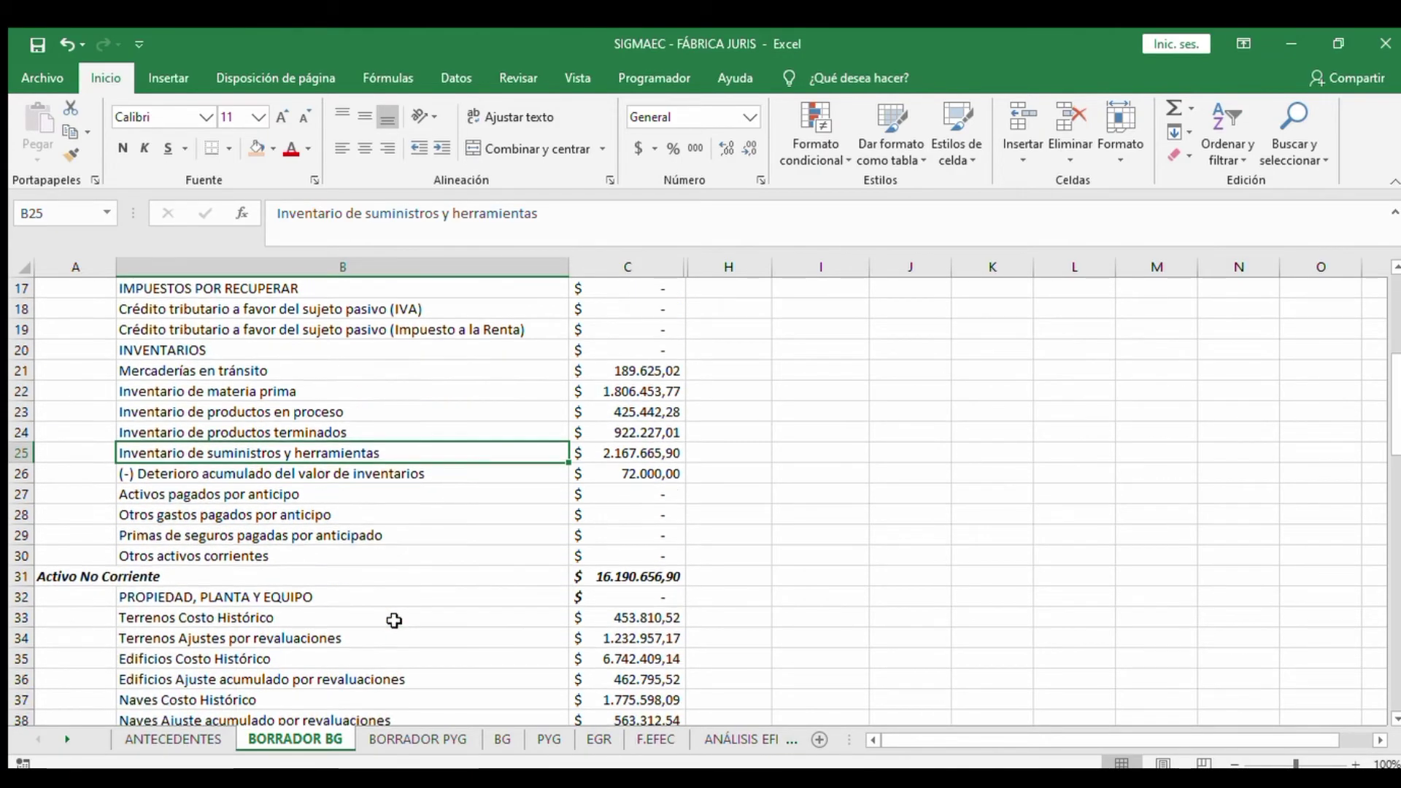
{"action": "scroll", "coordinate": [394, 620], "scroll_direction": "down", "scroll_amount": 4}
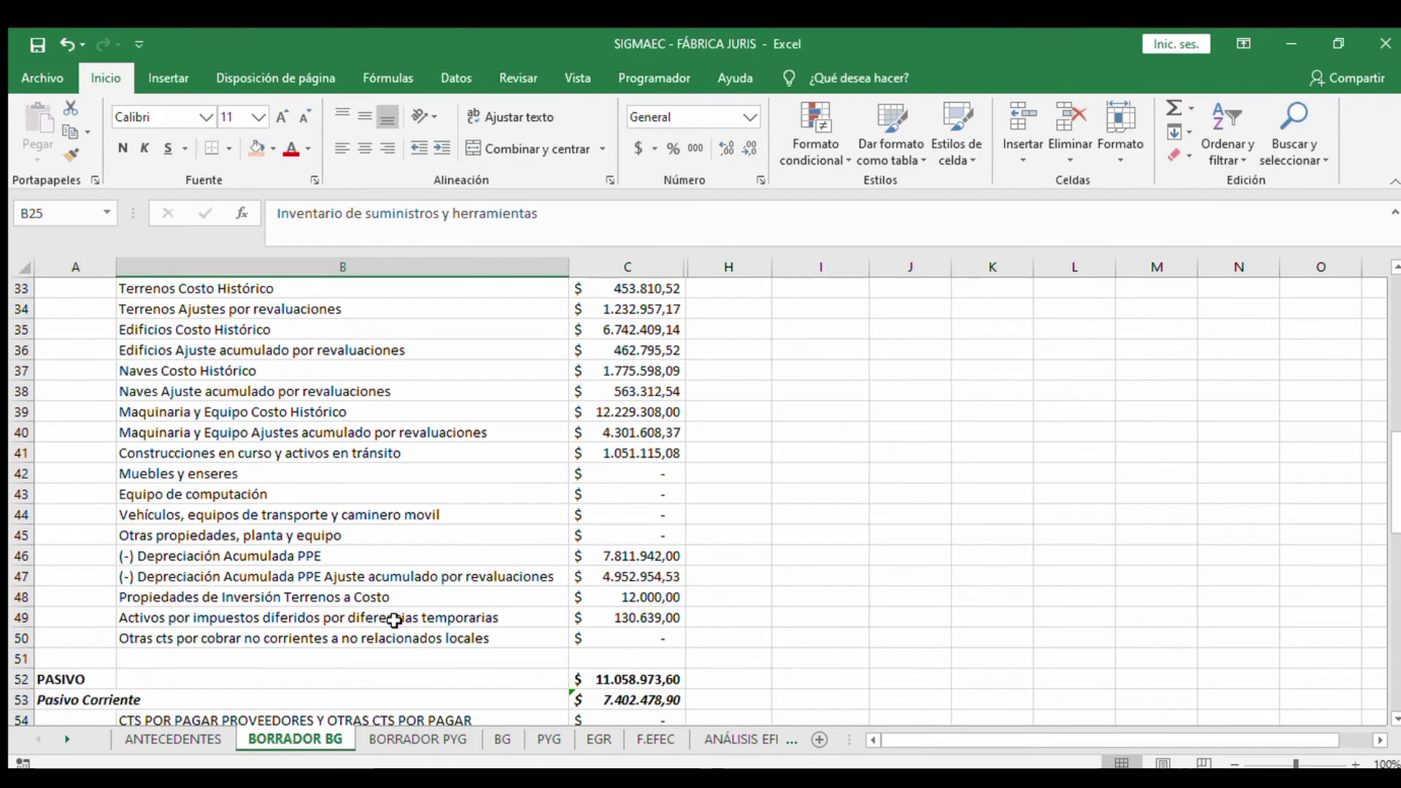
{"action": "scroll", "coordinate": [394, 620], "scroll_direction": "down", "scroll_amount": 4}
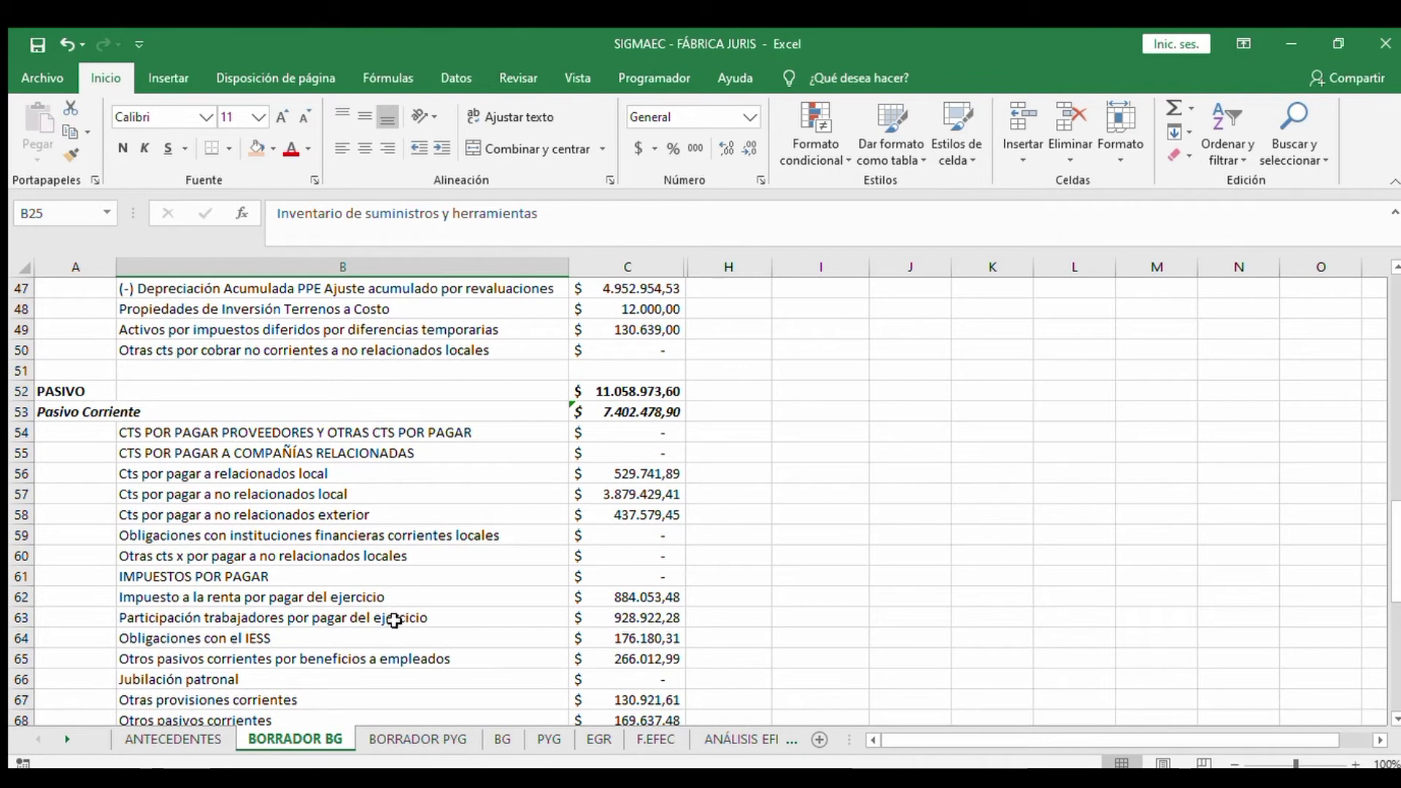
{"action": "scroll", "coordinate": [394, 620], "scroll_direction": "down", "scroll_amount": 2}
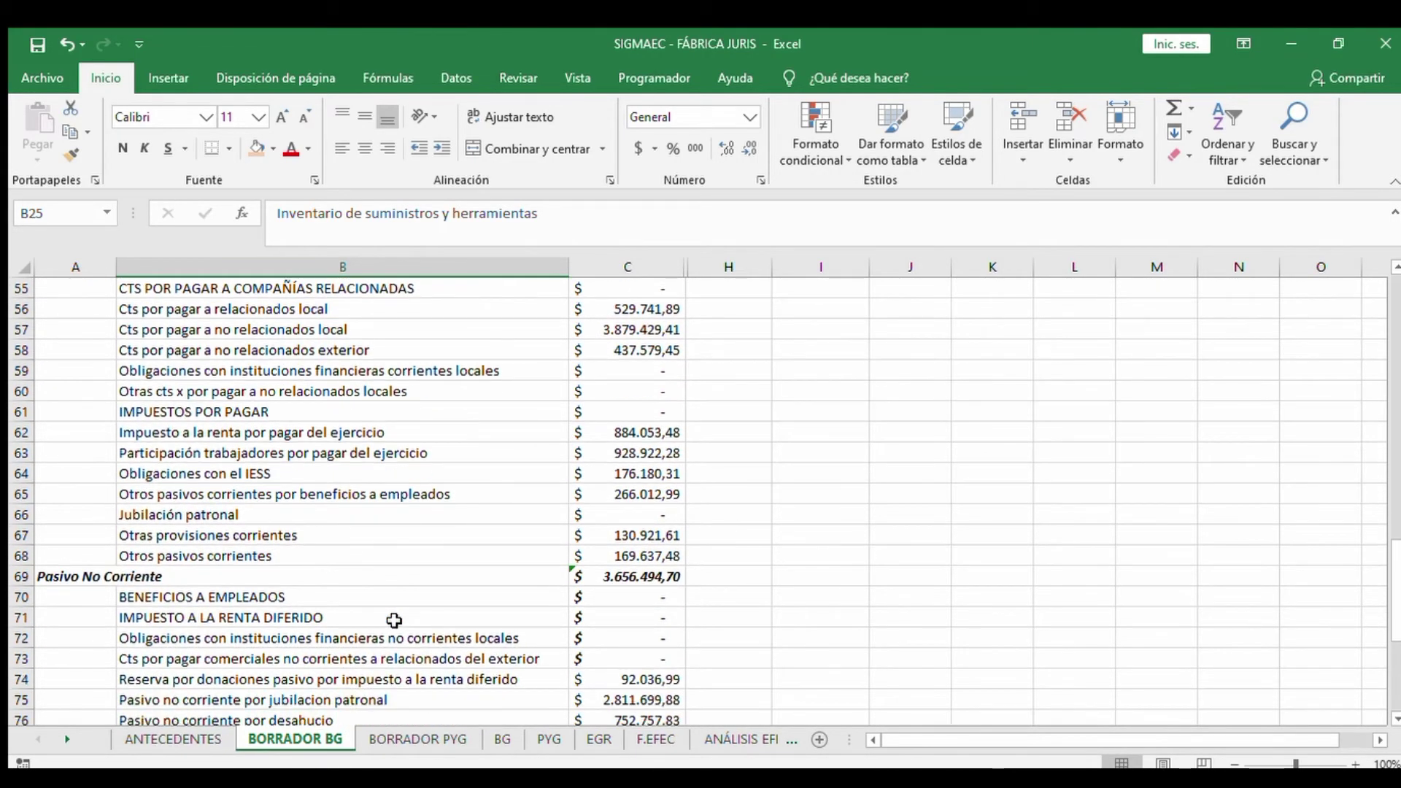
Examine the Pasivo Corriente payables to related companies and to unrelated local and foreign parties
{"action": "scroll", "coordinate": [394, 620], "scroll_direction": "up", "scroll_amount": 3}
{"action": "scroll", "coordinate": [394, 620], "scroll_direction": "down", "scroll_amount": 1}
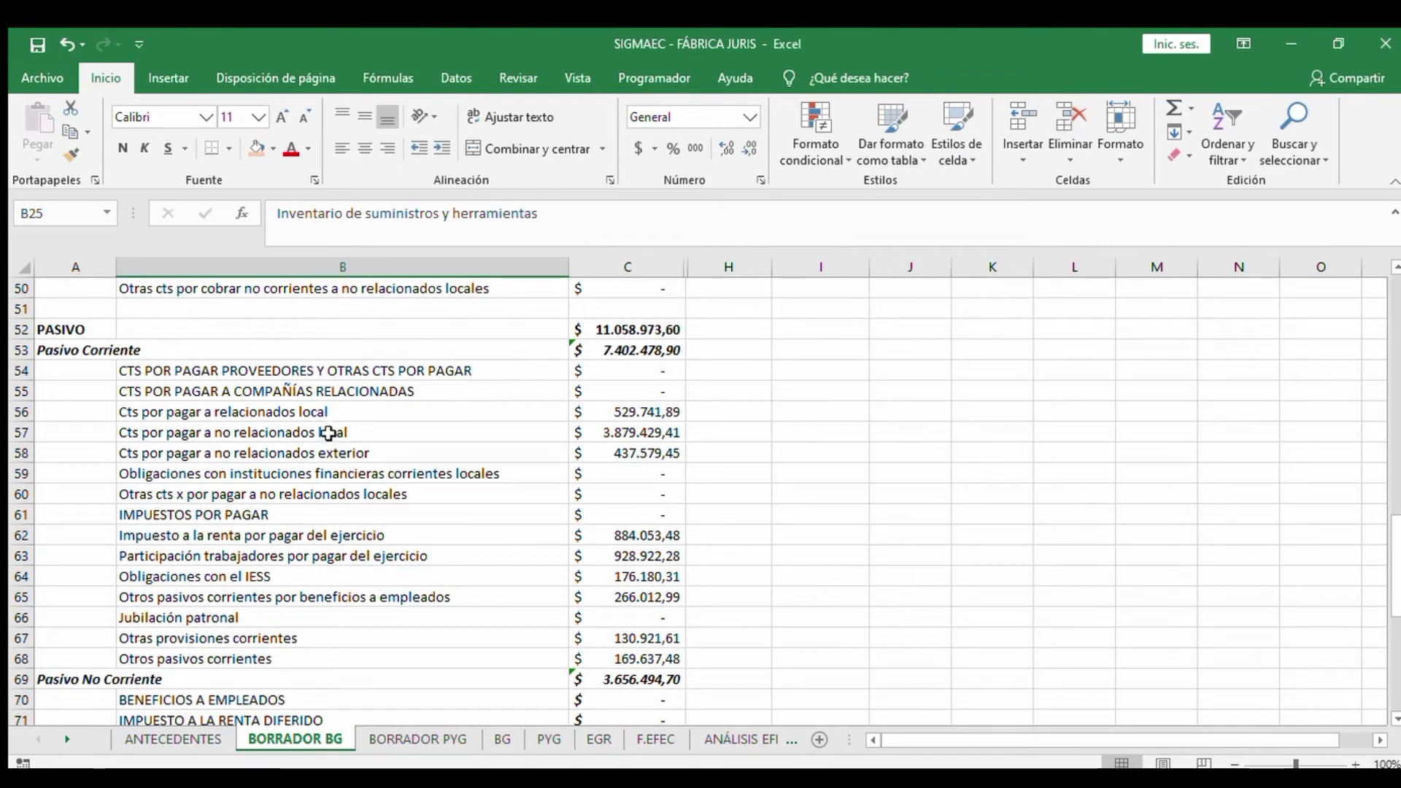
{"action": "left_click", "coordinate": [453, 429]}
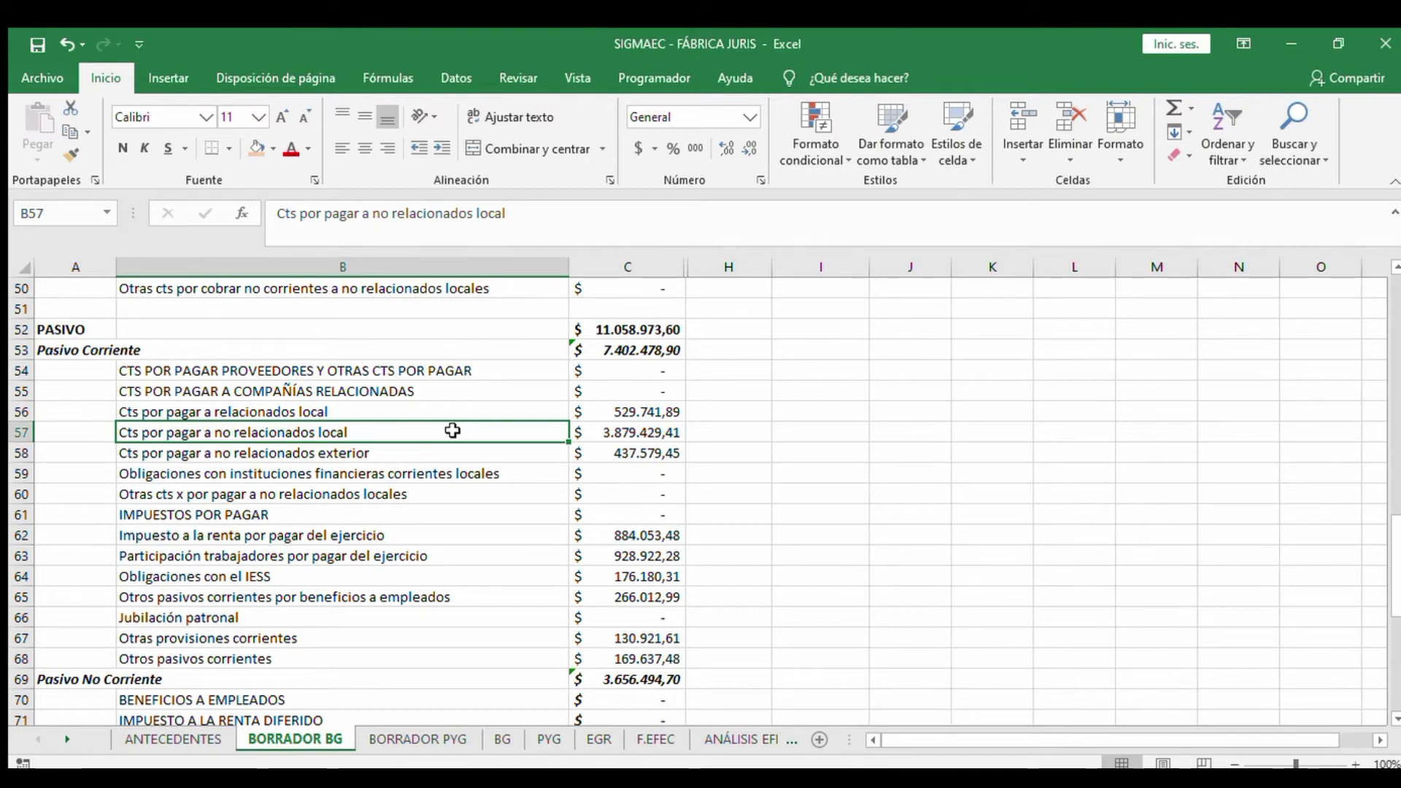
{"action": "left_click", "coordinate": [325, 451]}
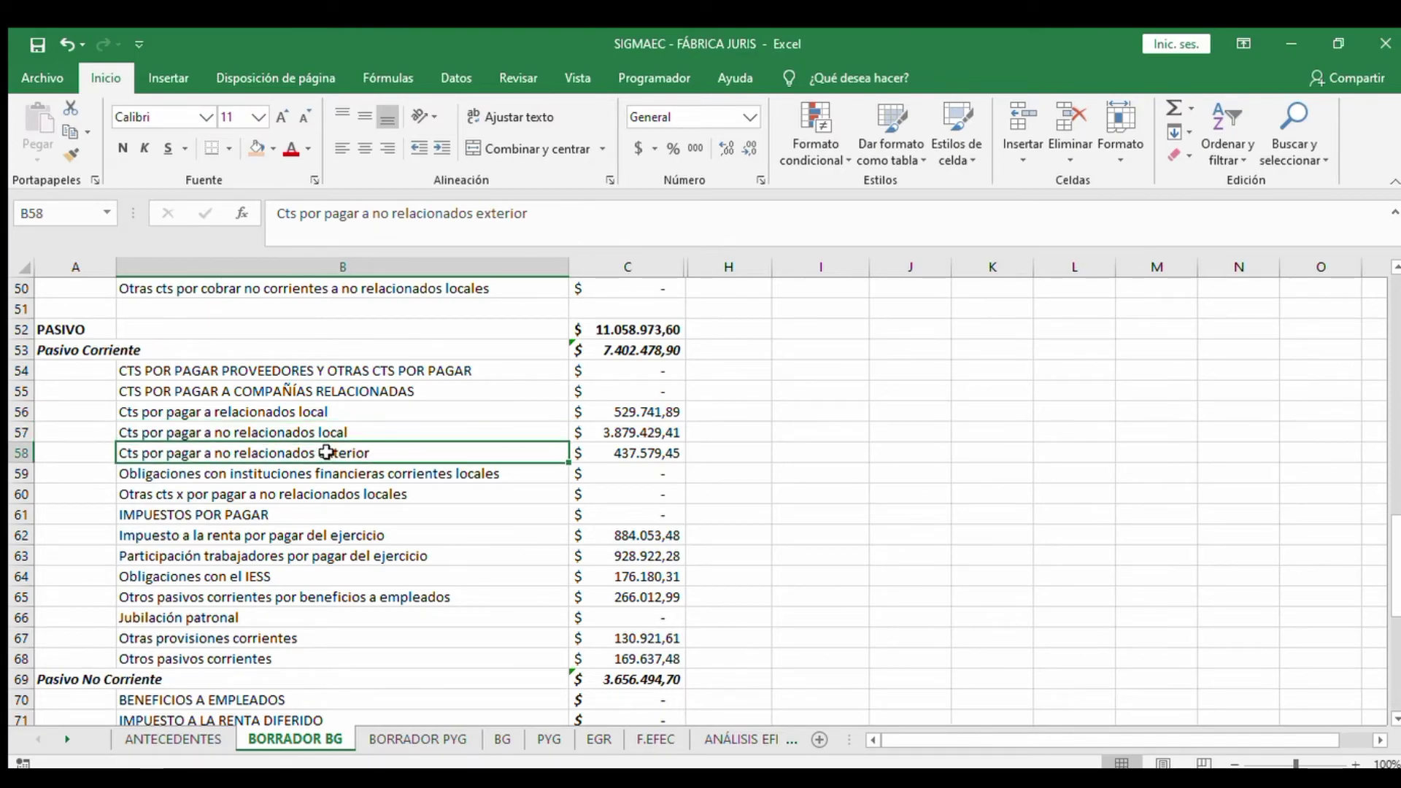
{"action": "left_click", "coordinate": [387, 391]}
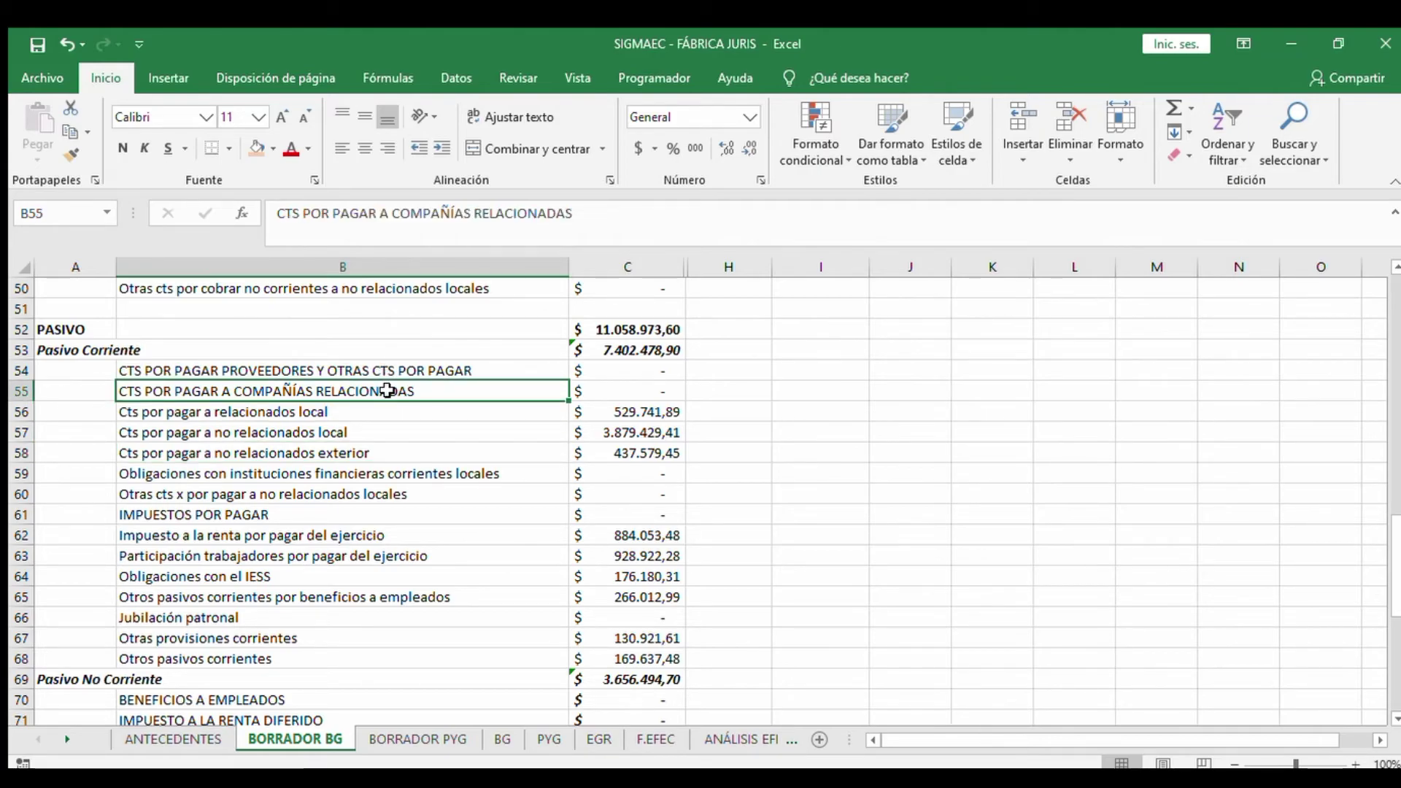
Examine the PATRIMONIO accounts of the draft, including the accumulated results from first-time NIIF adoption and Otros resultados integrales
{"action": "scroll", "coordinate": [387, 392], "scroll_direction": "down", "scroll_amount": 8}
{"action": "scroll", "coordinate": [387, 390], "scroll_direction": "down", "scroll_amount": 1}
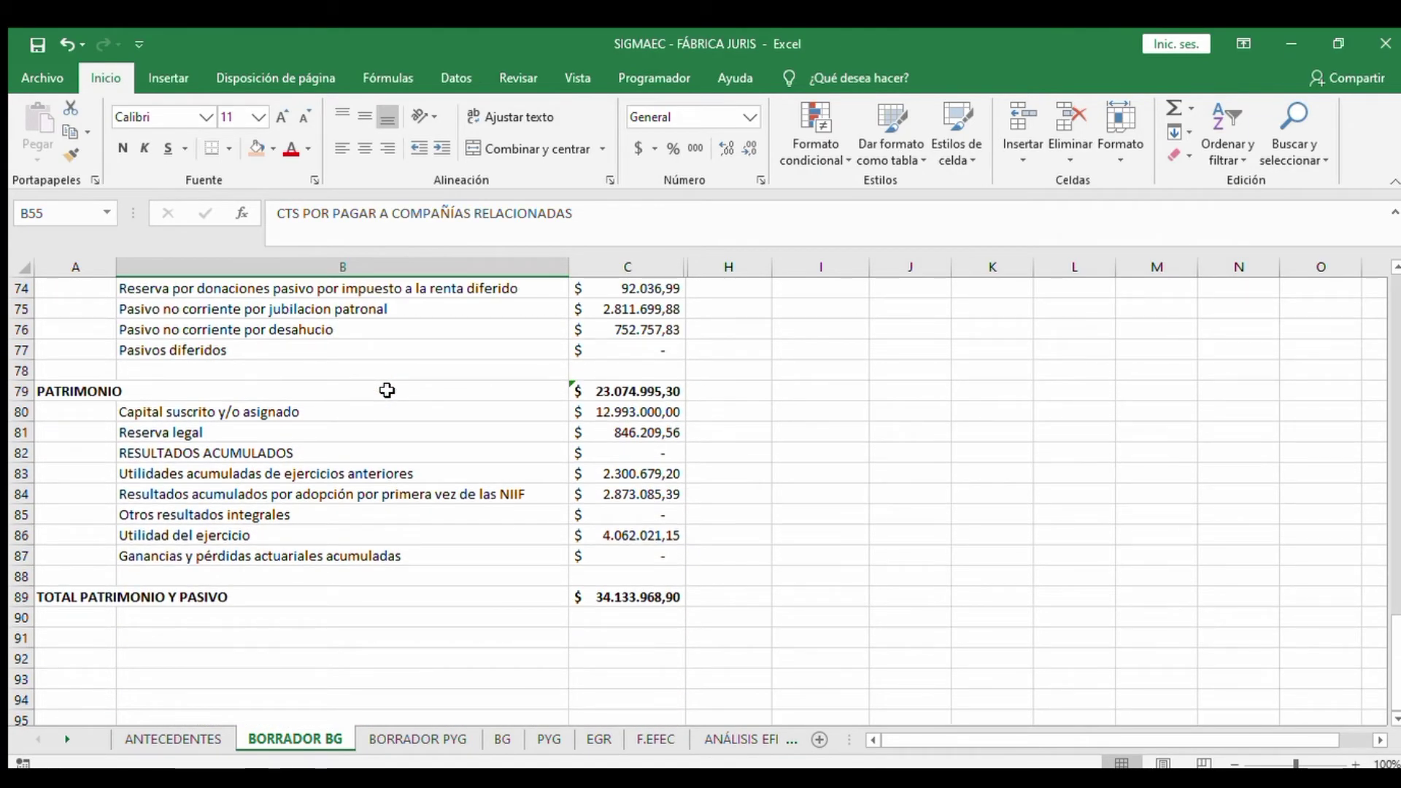
{"action": "scroll", "coordinate": [387, 390], "scroll_direction": "up", "scroll_amount": 1}
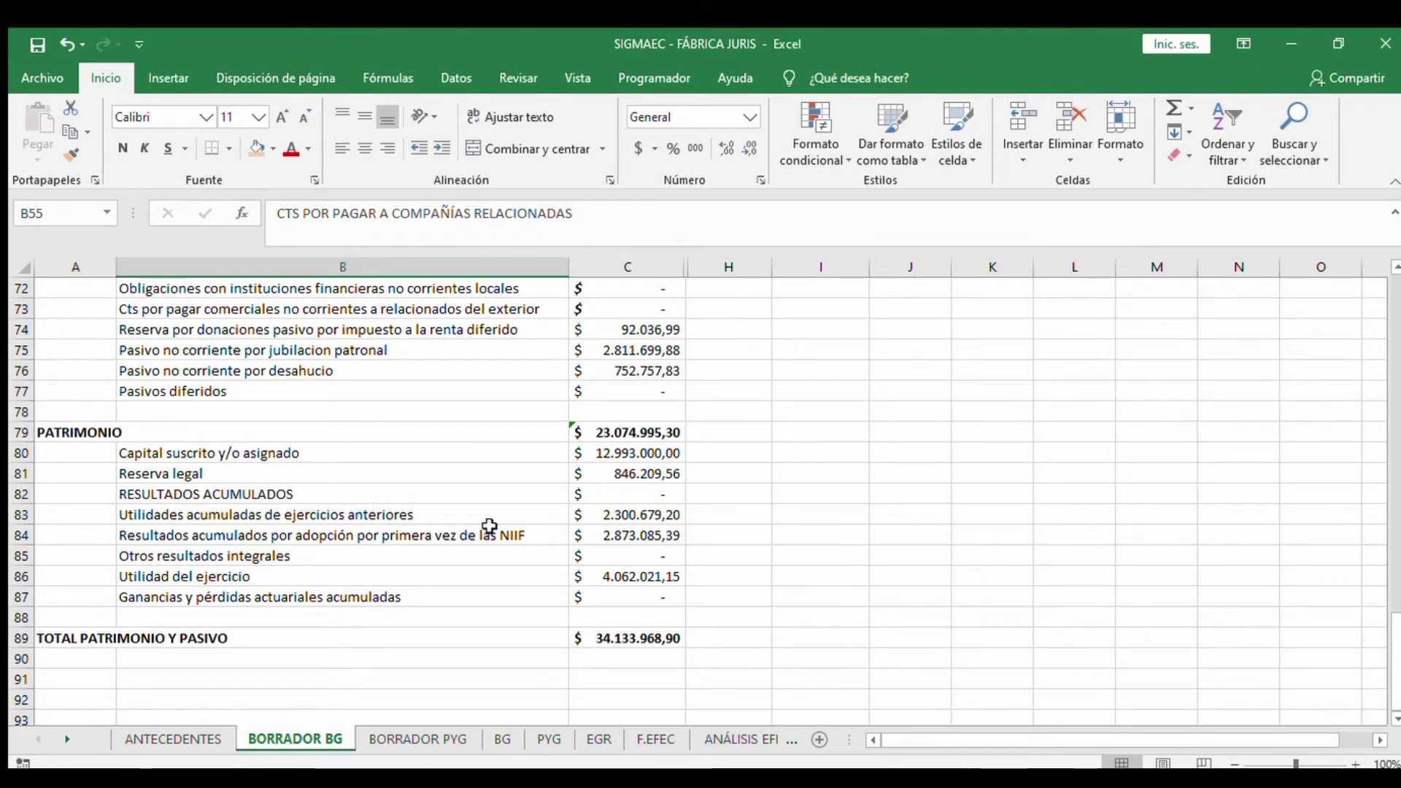
{"action": "left_click", "coordinate": [491, 533]}
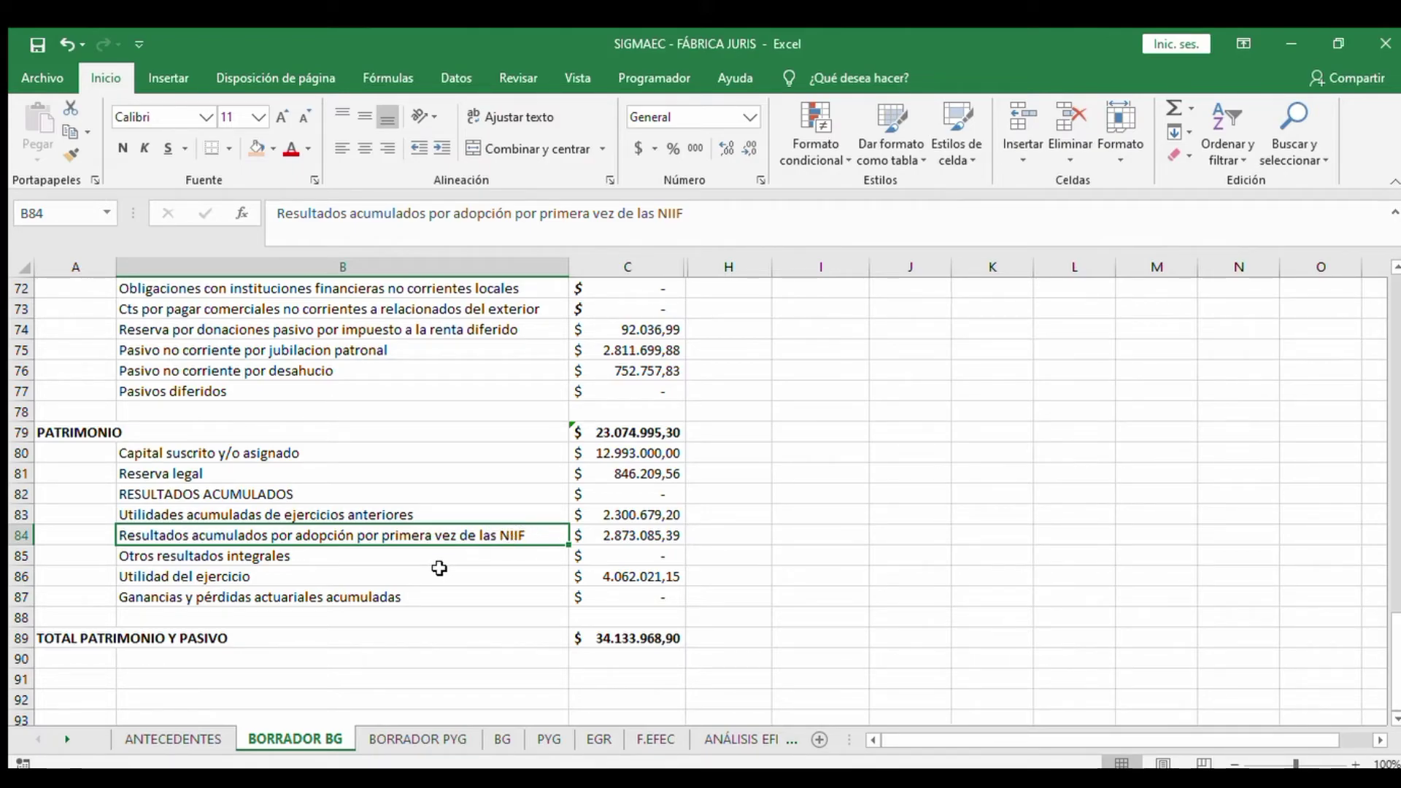
{"action": "left_click", "coordinate": [332, 556]}
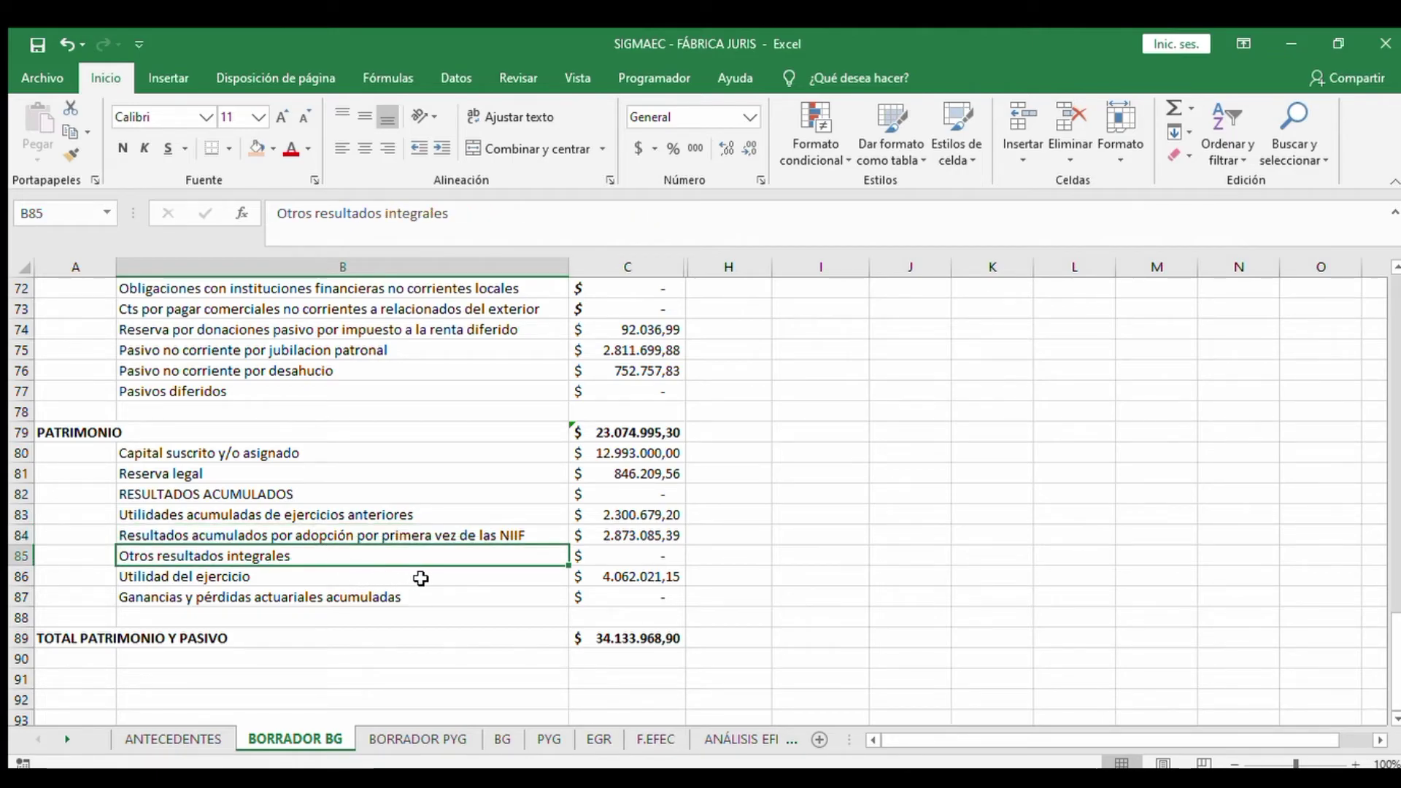
Return to the start of the draft balance sheet and review the Activo Corriente accounts from cash through inventories
{"action": "scroll", "coordinate": [421, 578], "scroll_direction": "up", "scroll_amount": 9}
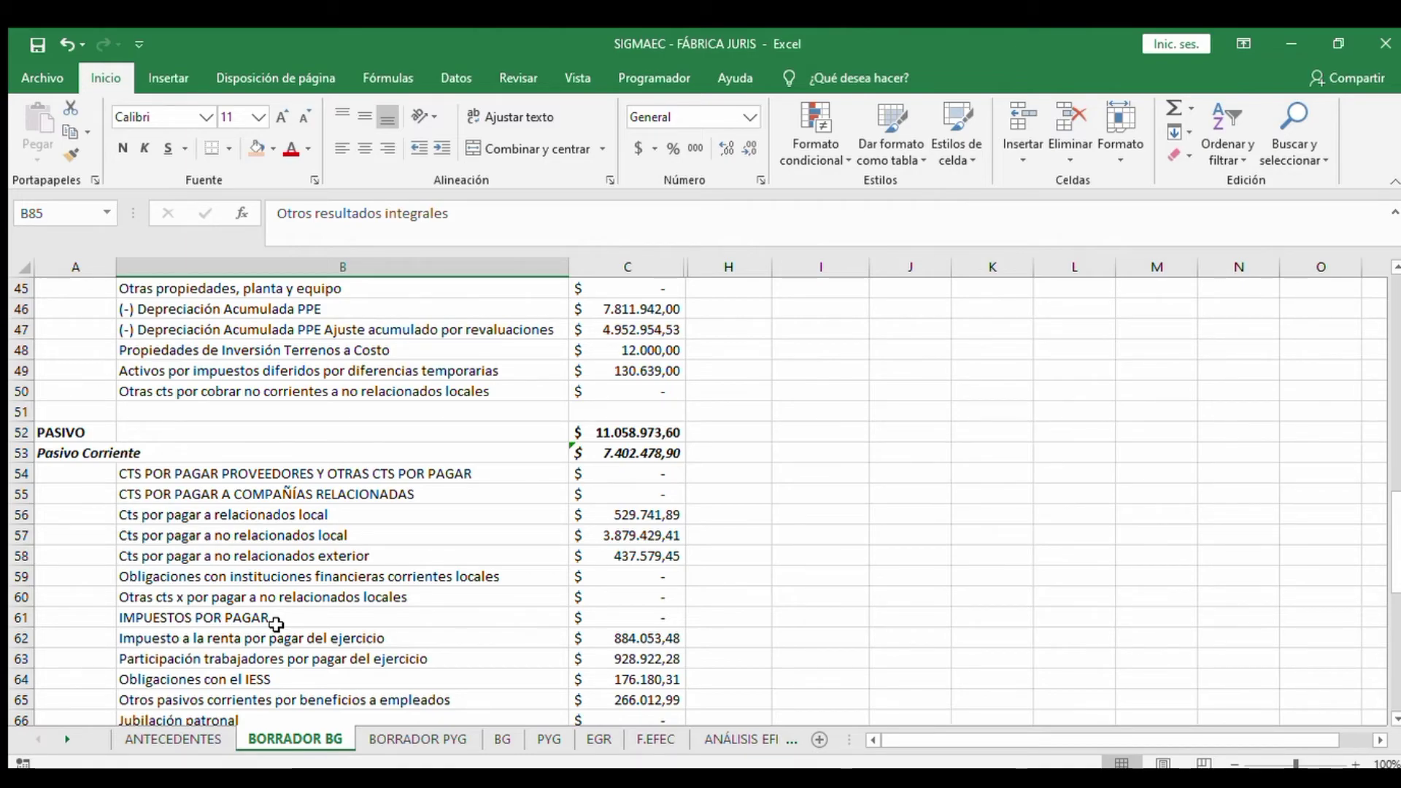
{"action": "scroll", "coordinate": [276, 624], "scroll_direction": "up", "scroll_amount": 15}
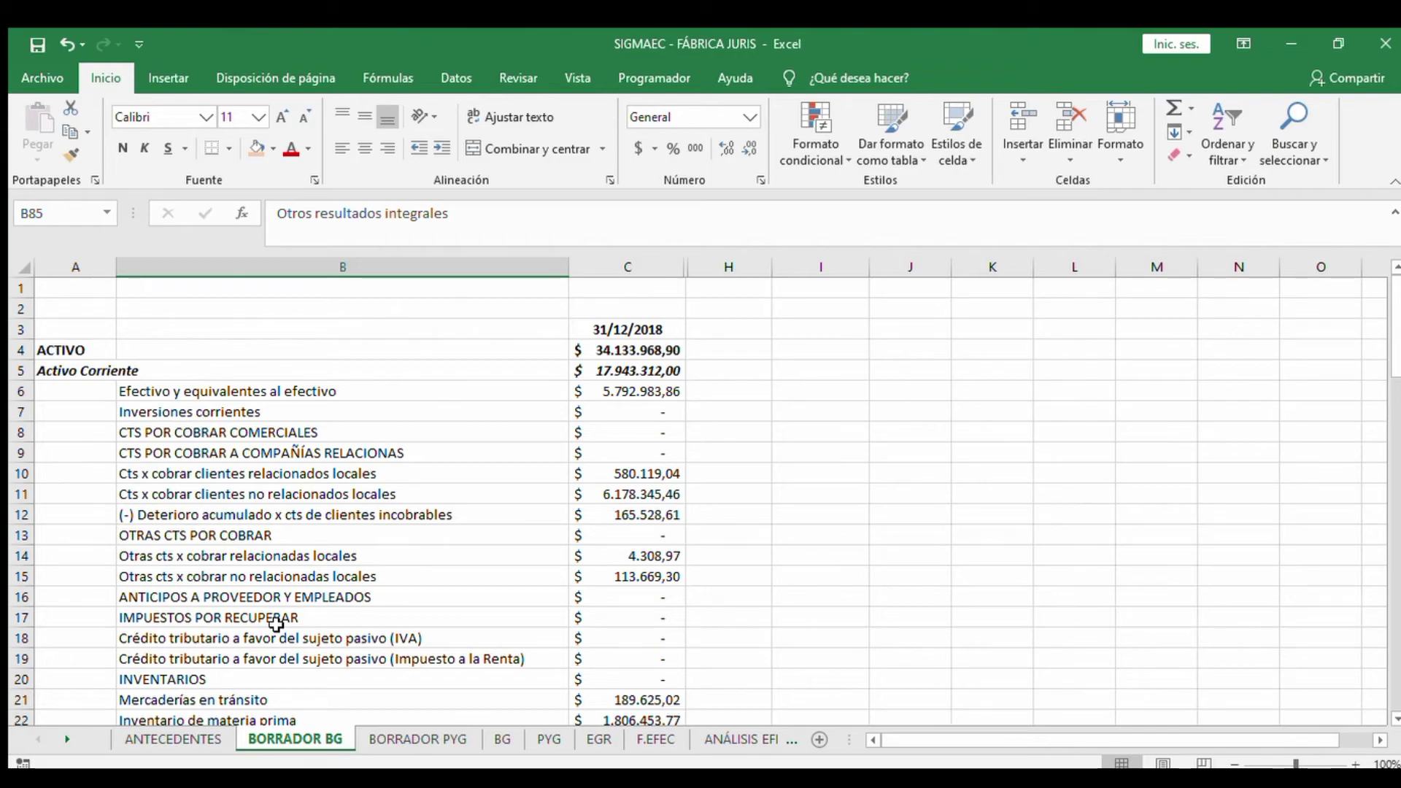
{"action": "scroll", "coordinate": [276, 624], "scroll_direction": "down", "scroll_amount": 3}
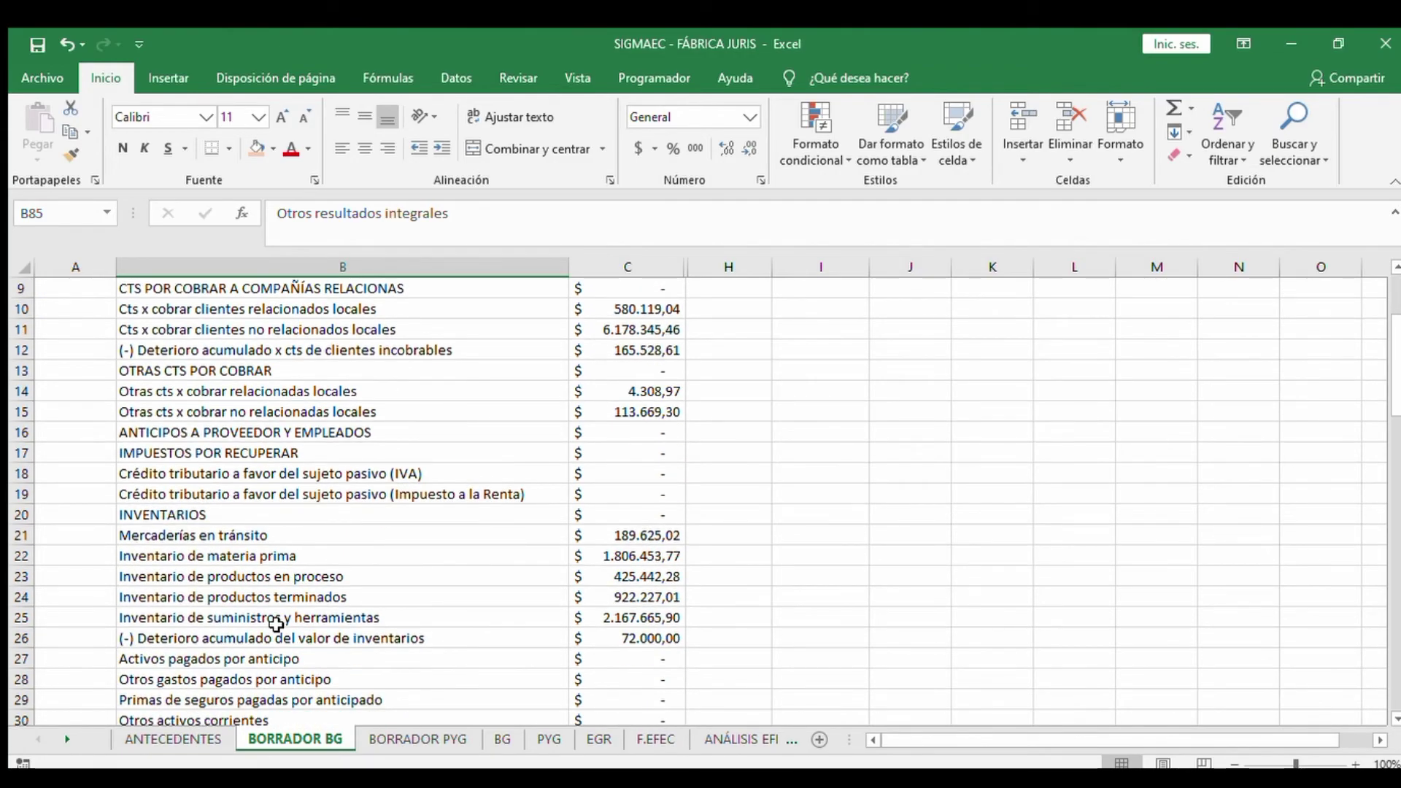
{"action": "scroll", "coordinate": [276, 624], "scroll_direction": "down", "scroll_amount": 1}
{"action": "scroll", "coordinate": [275, 623], "scroll_direction": "up", "scroll_amount": 4}
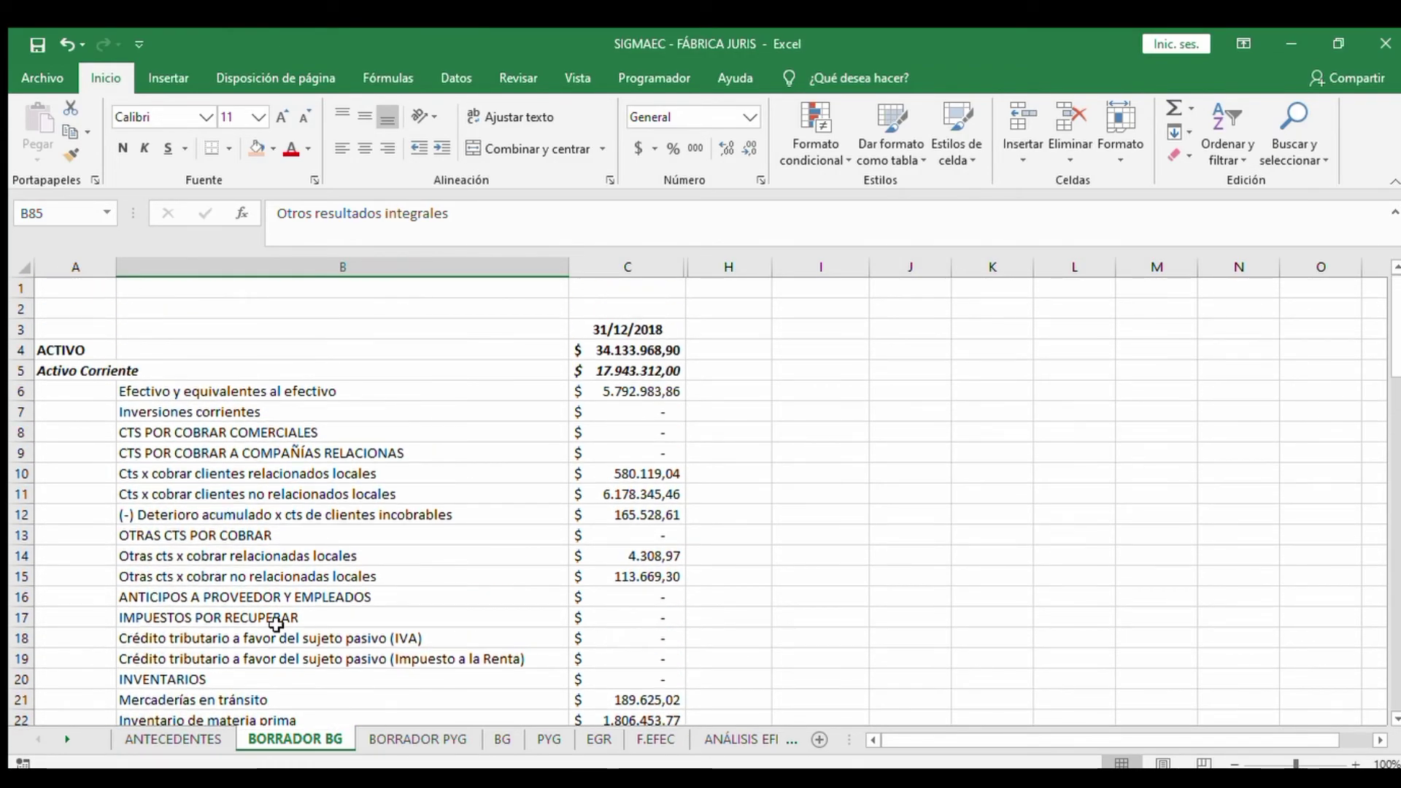
{"action": "scroll", "coordinate": [276, 624], "scroll_direction": "down", "scroll_amount": 1}
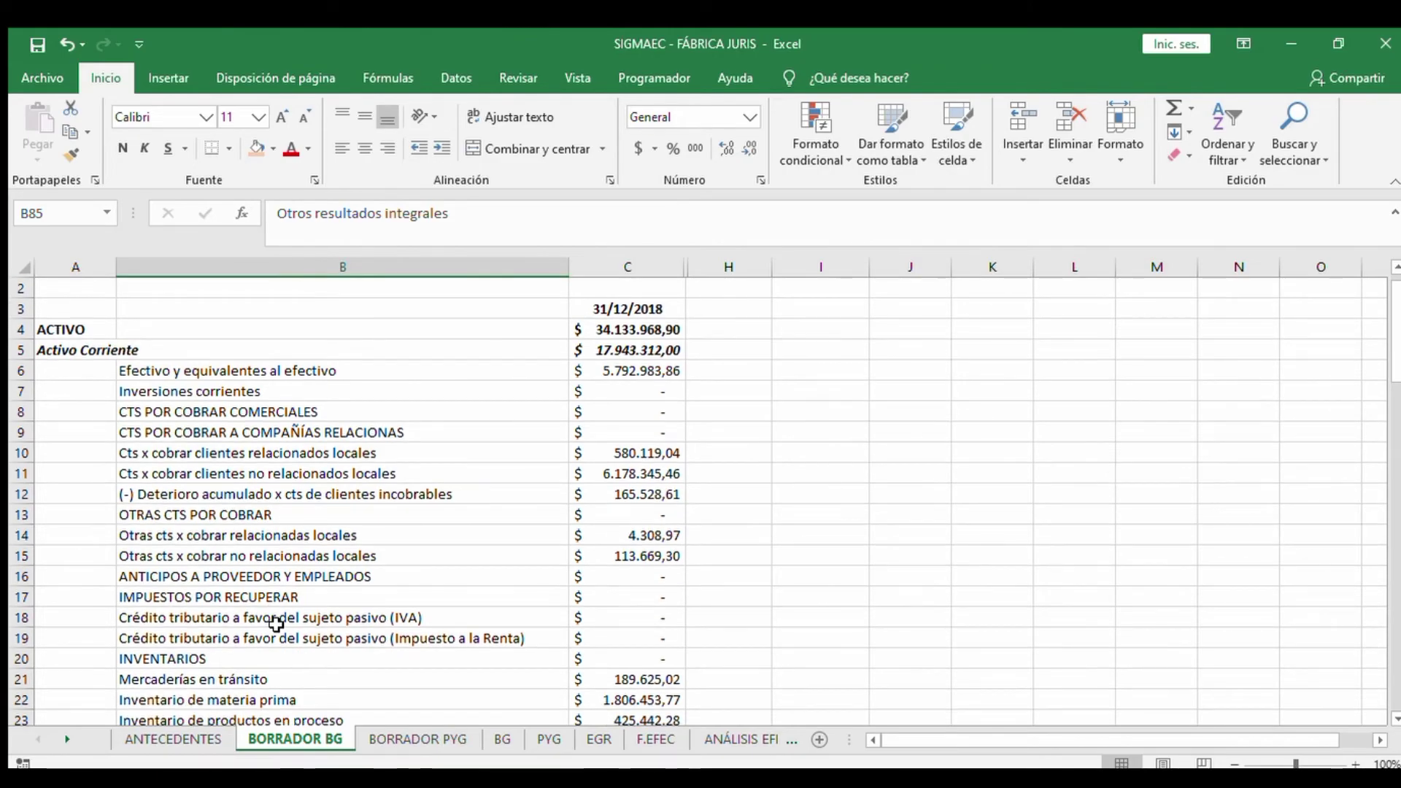
{"action": "scroll", "coordinate": [276, 624], "scroll_direction": "down", "scroll_amount": 1}
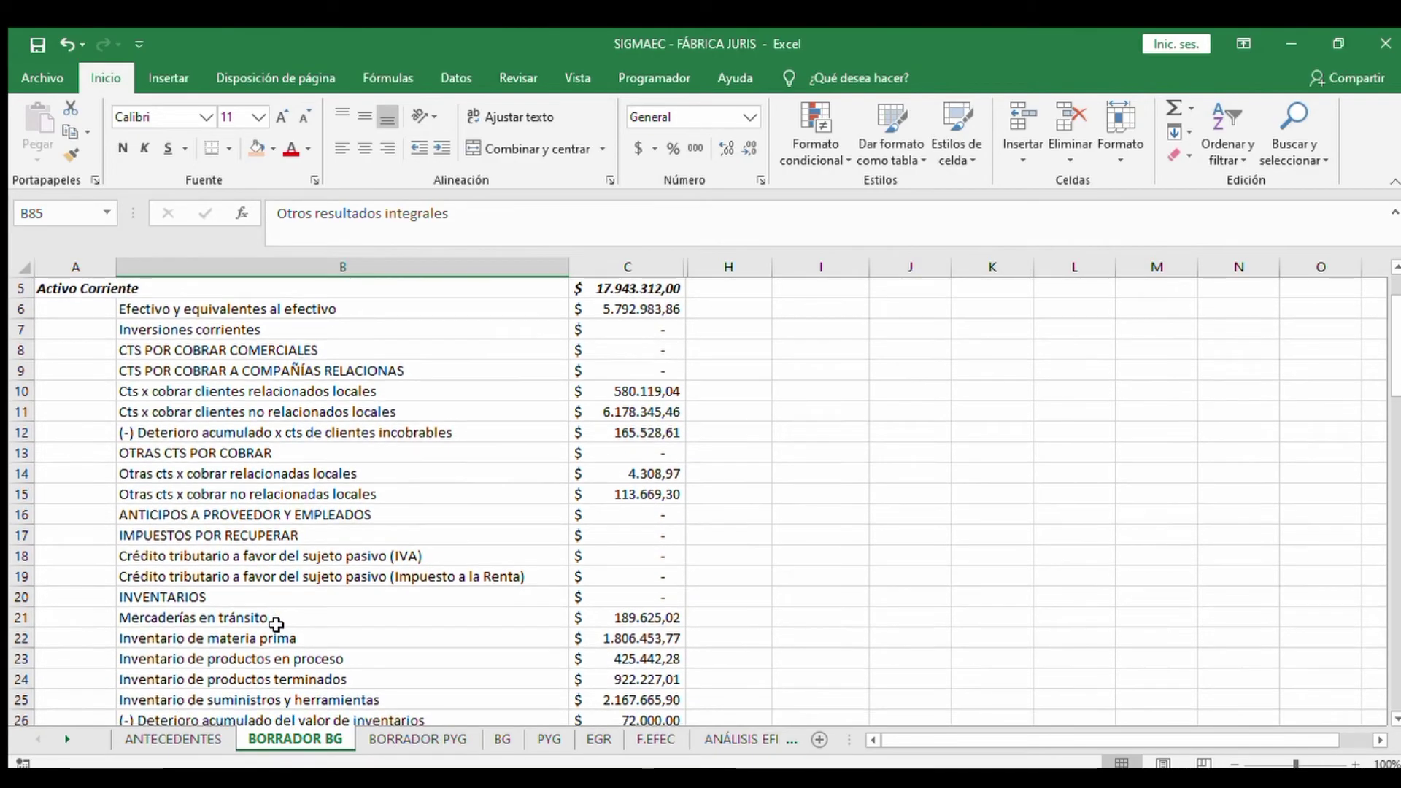
{"action": "scroll", "coordinate": [276, 624], "scroll_direction": "up", "scroll_amount": 1}
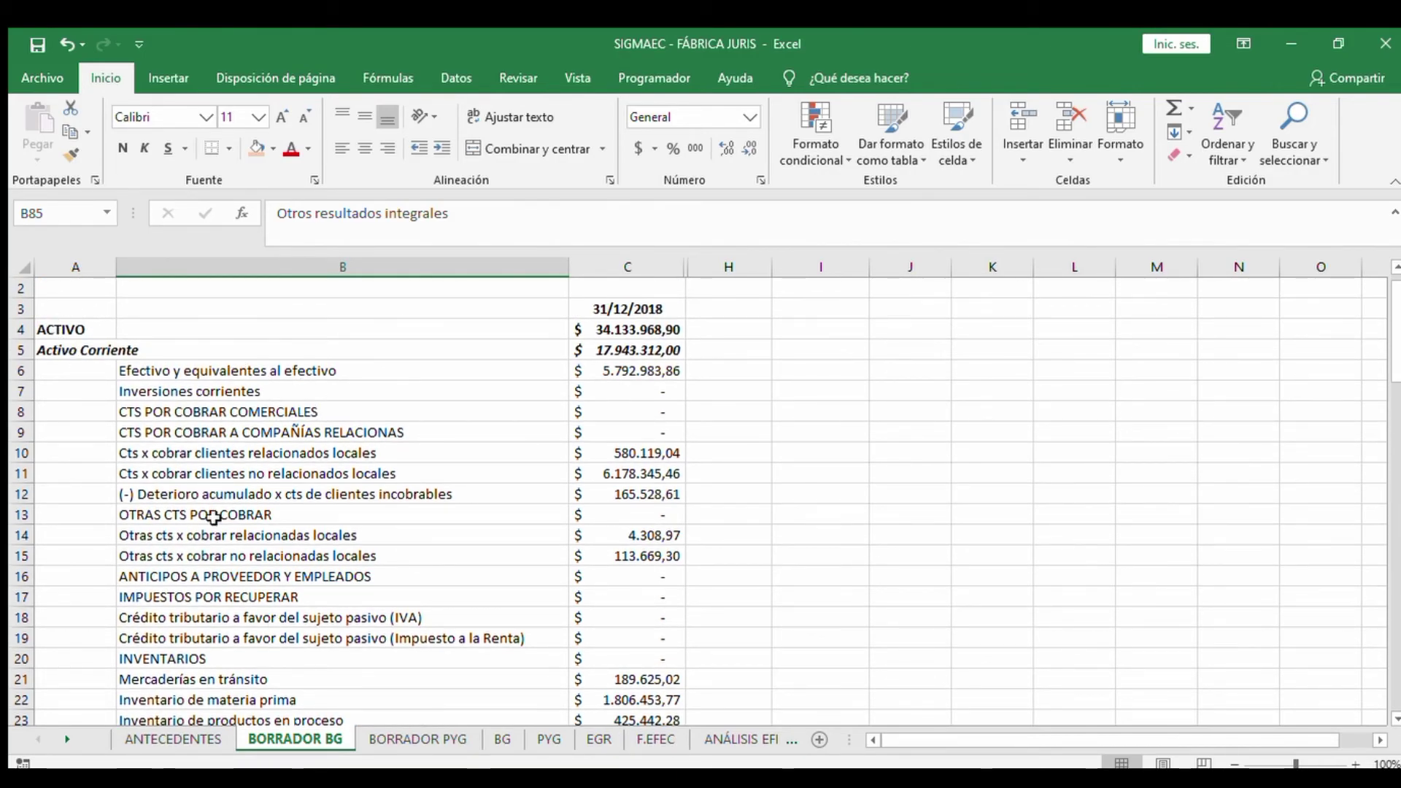
{"action": "scroll", "coordinate": [213, 518], "scroll_direction": "down", "scroll_amount": 2}
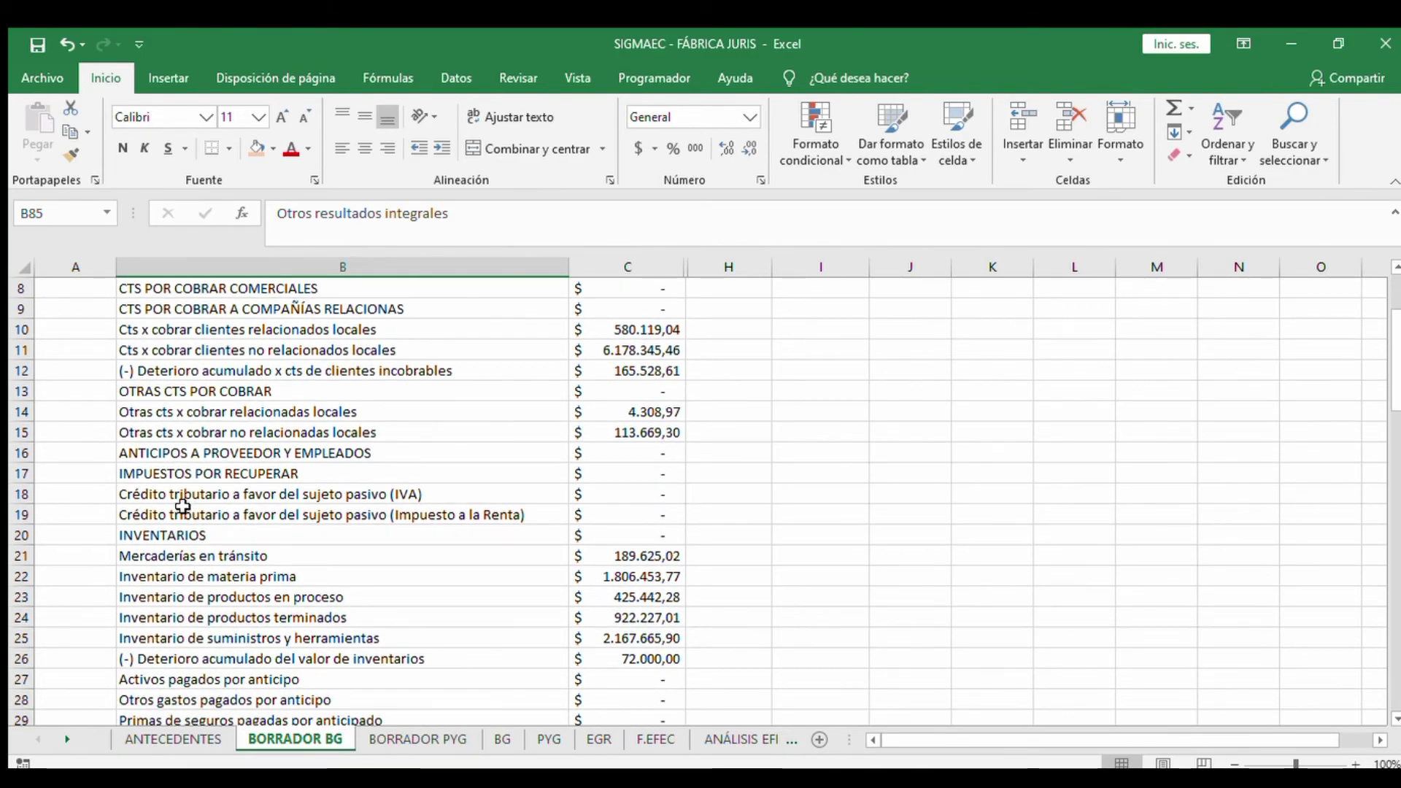
{"action": "scroll", "coordinate": [182, 505], "scroll_direction": "up", "scroll_amount": 2}
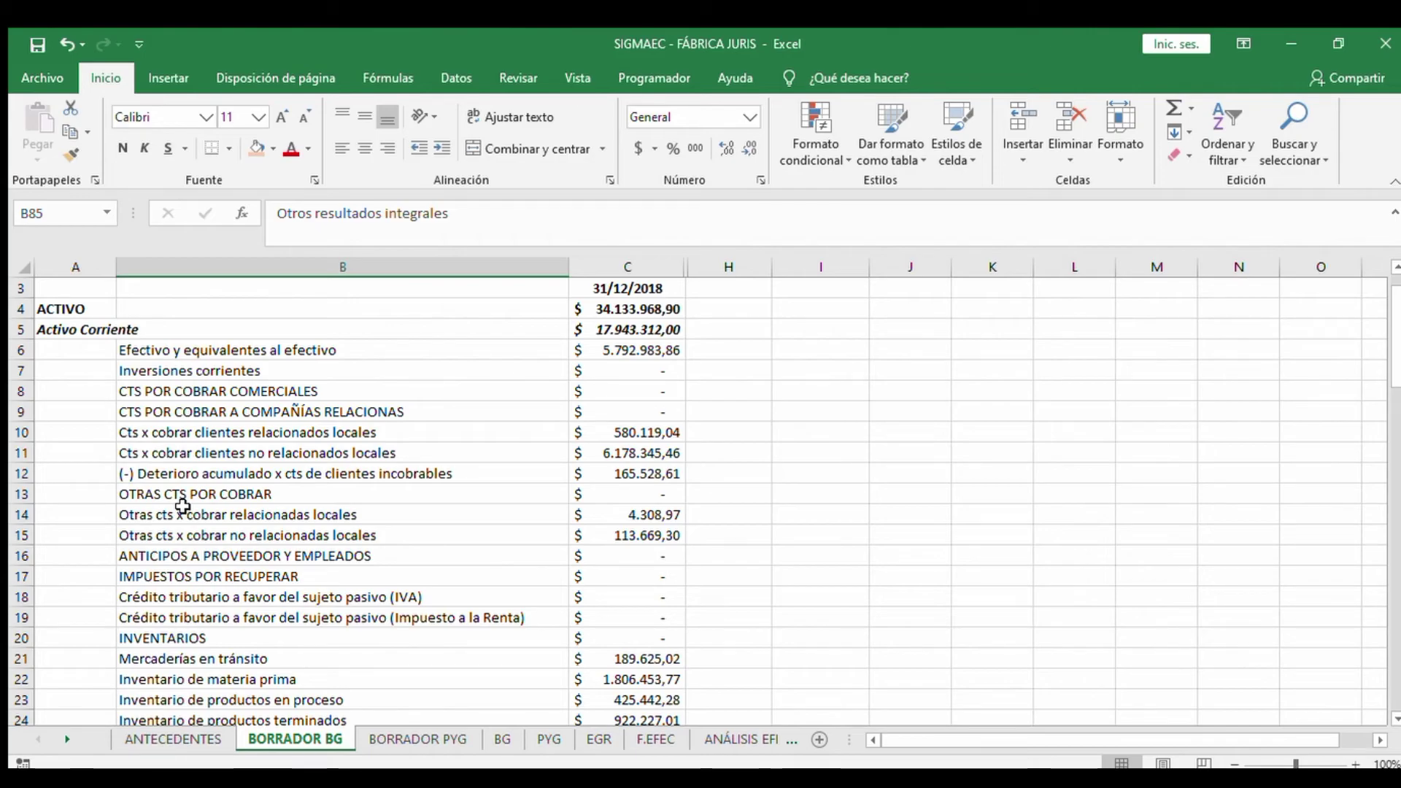
Switch to the CONTENIDO workbook and highlight the full side-by-side BALANCE GENERAL, its asset half, and its liabilities and equity half
{"action": "left_click", "coordinate": [626, 327]}
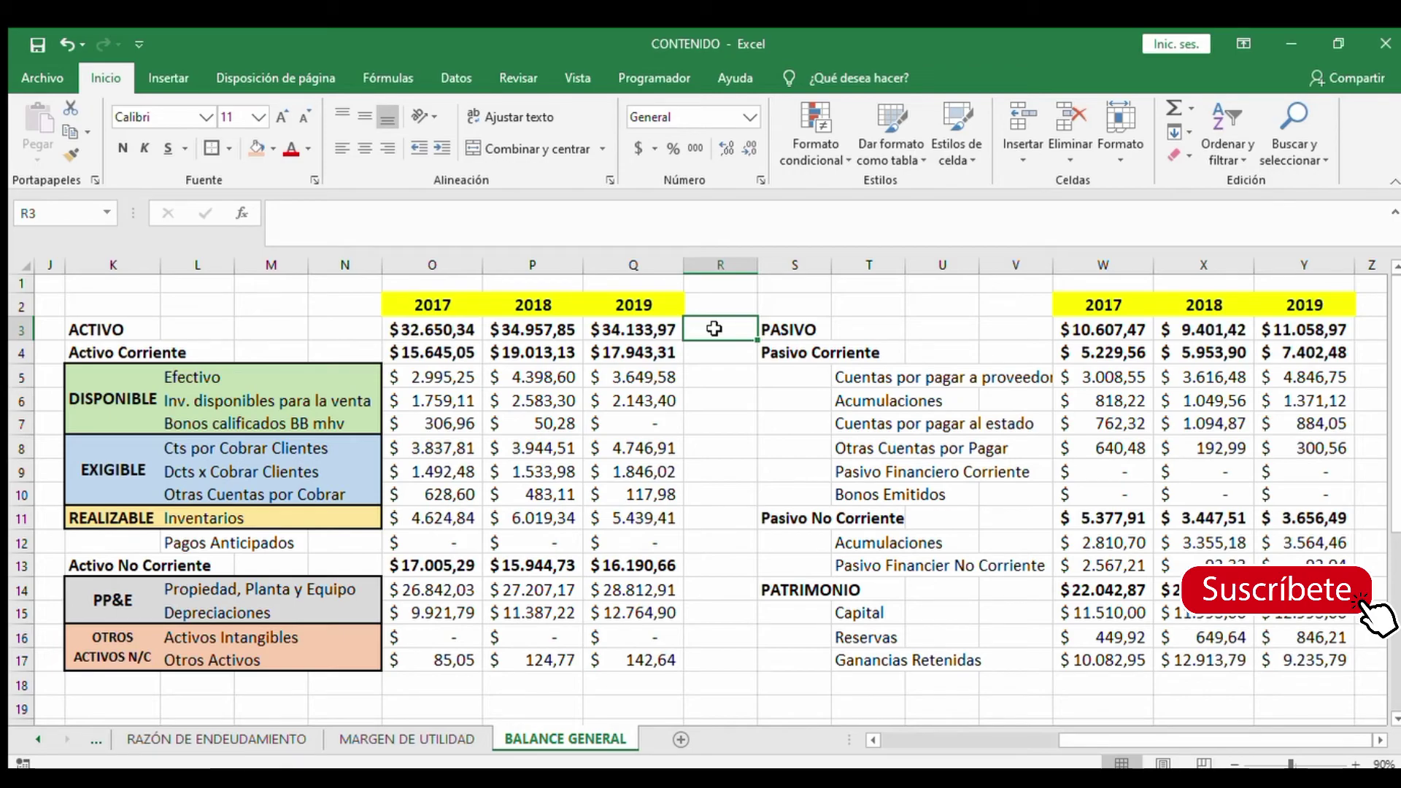
{"action": "left_click_drag", "start_coordinate": [80, 305], "coordinate": [1347, 660]}
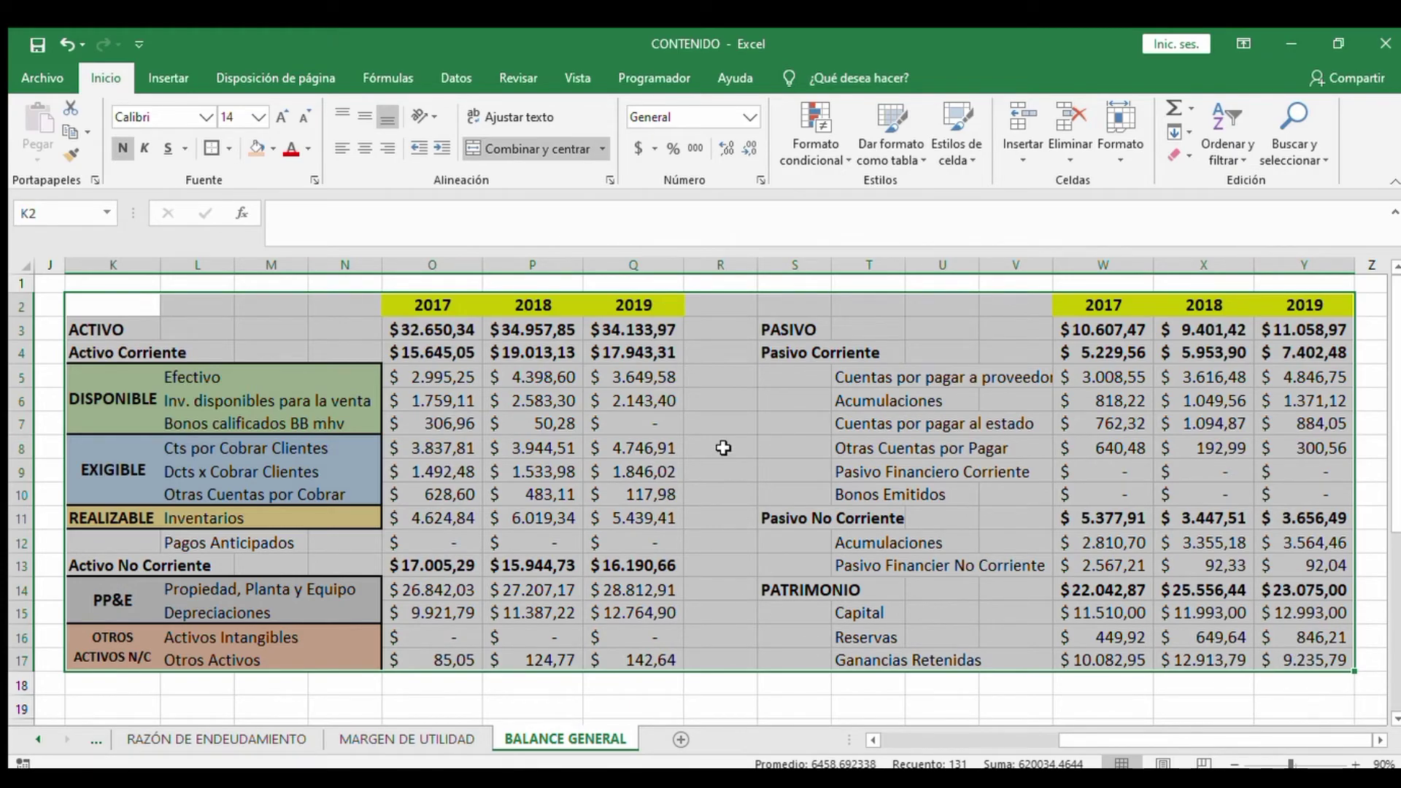
{"action": "left_click_drag", "start_coordinate": [119, 300], "coordinate": [634, 649]}
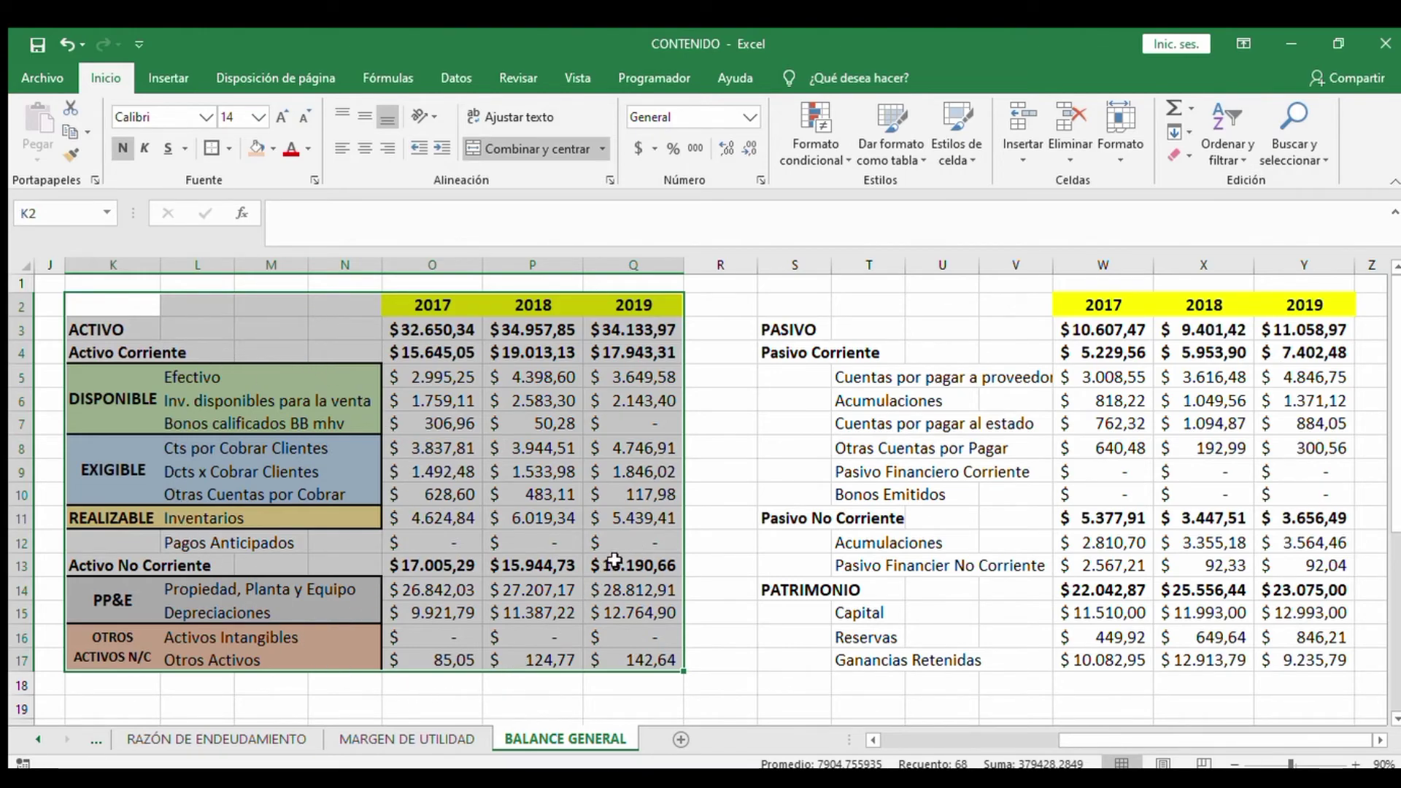
{"action": "left_click_drag", "start_coordinate": [776, 302], "coordinate": [1289, 656]}
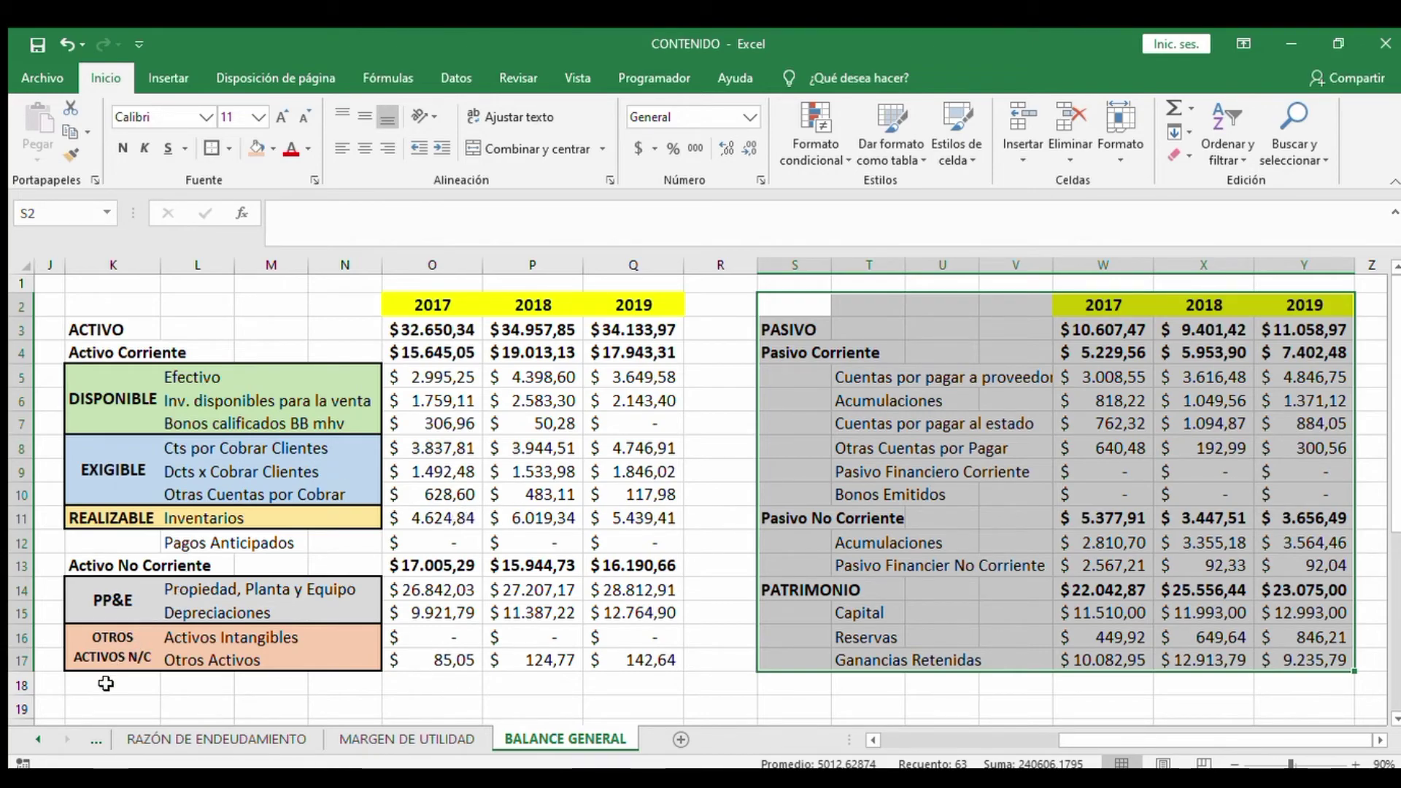
Compare the ends of the asset block and the liabilities and equity block in row 18, and locate the PASIVO and PATRIMONIO headings
{"action": "left_click_drag", "start_coordinate": [106, 683], "coordinate": [639, 685]}
{"action": "left_click", "coordinate": [713, 683]}
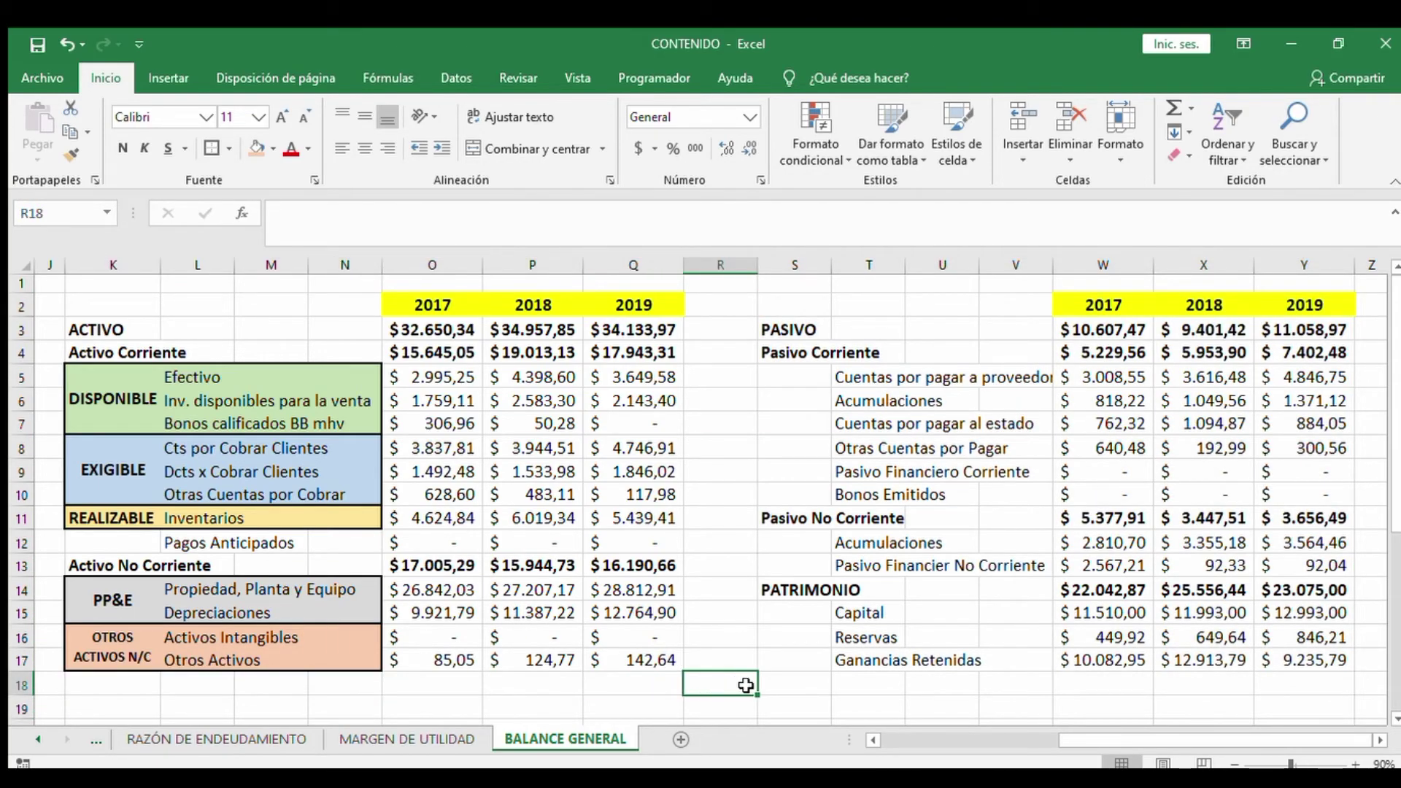
{"action": "left_click_drag", "start_coordinate": [784, 684], "coordinate": [1289, 686]}
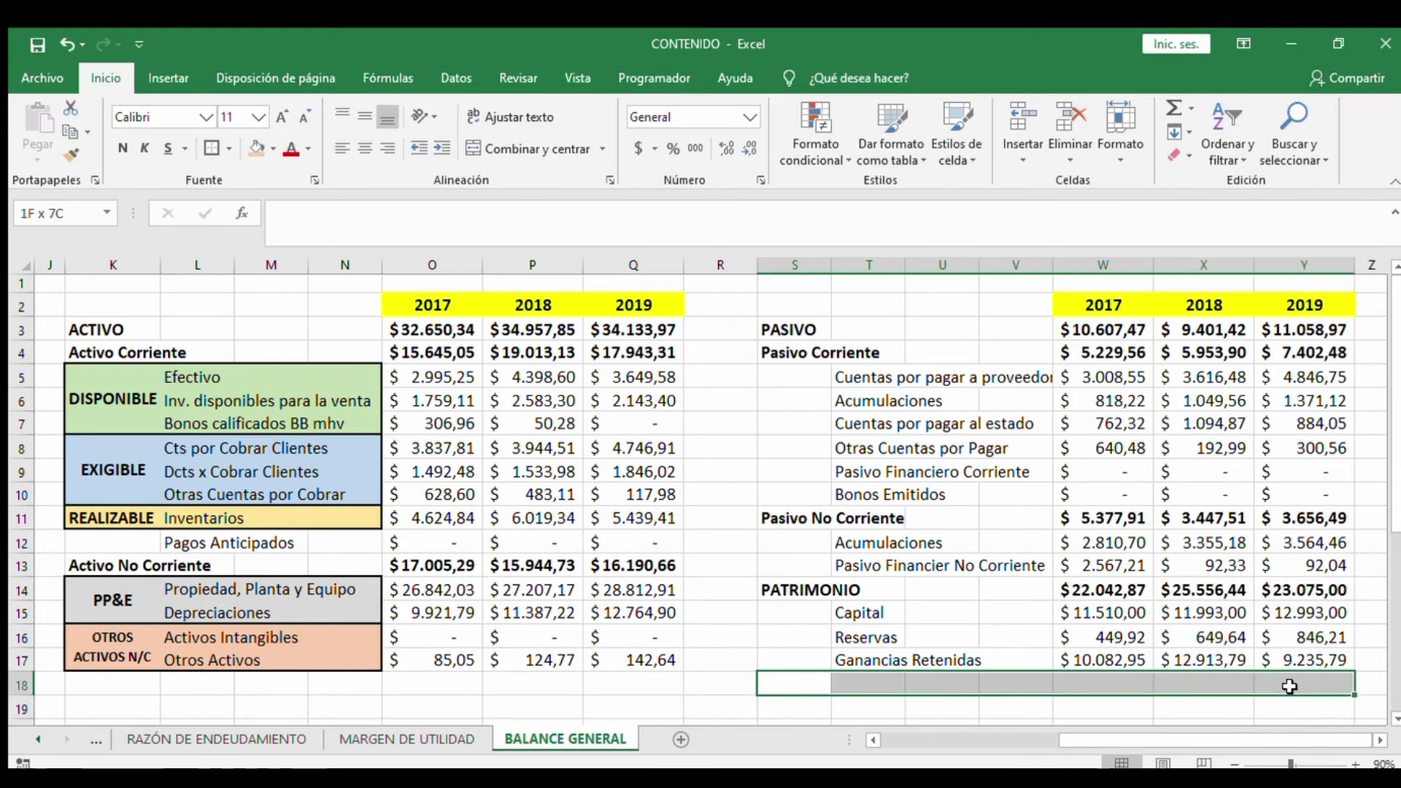
{"action": "left_click", "coordinate": [792, 335]}
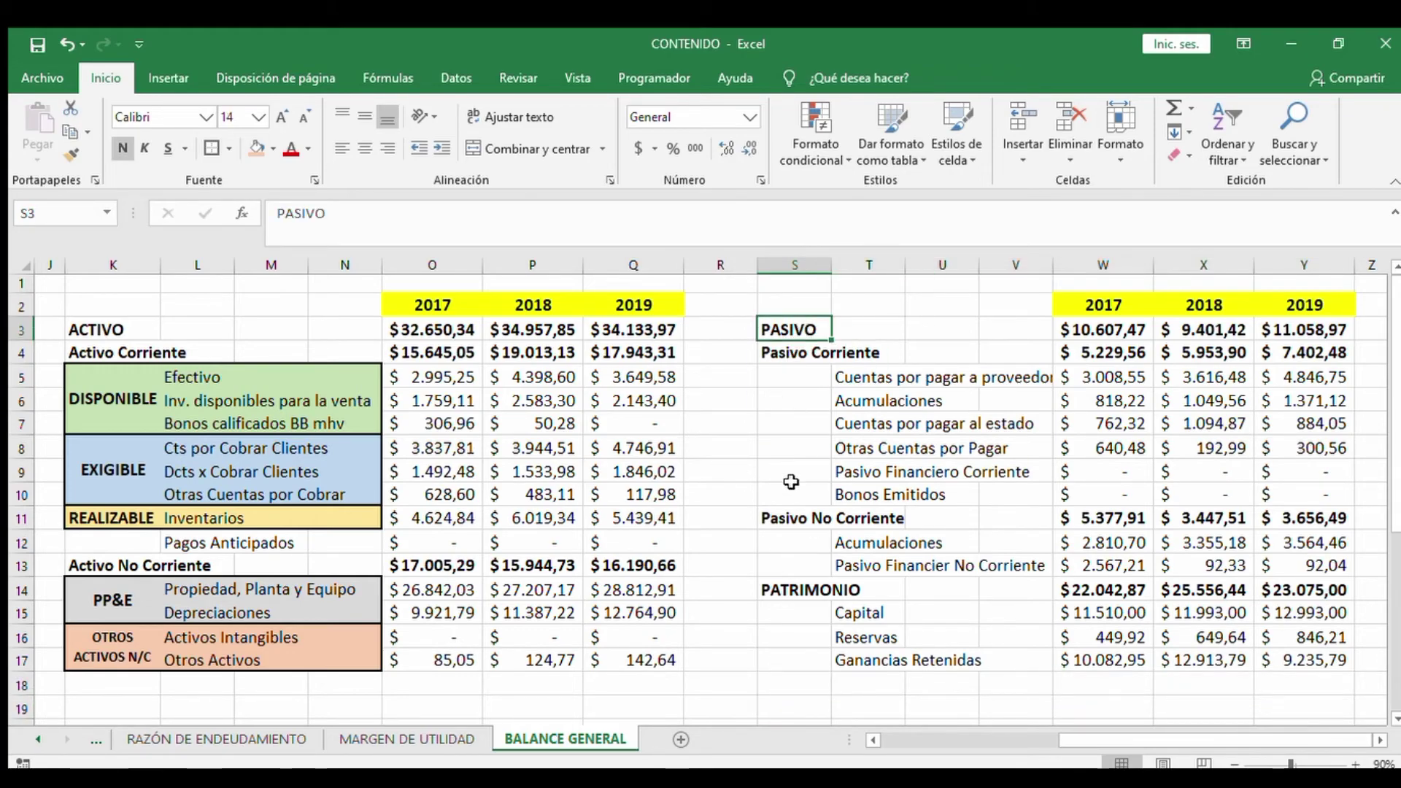
{"action": "left_click", "coordinate": [786, 584]}
Zoom BALANCE GENERAL out to 50% to view the vertical and side-by-side balance sheet layouts together
{"action": "scroll", "coordinate": [794, 582], "scroll_direction": "left", "scroll_amount": 3}
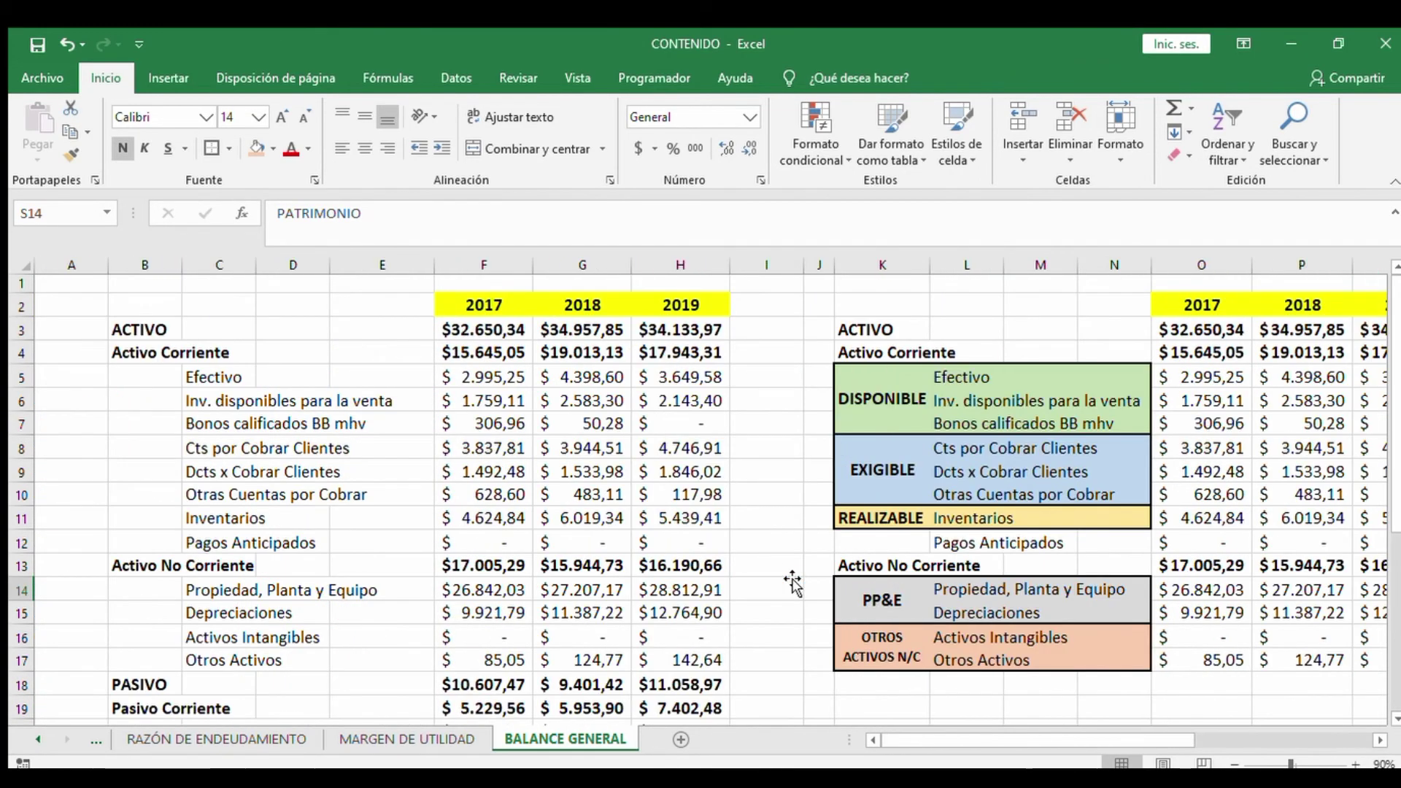
{"action": "left_click", "coordinate": [1236, 762]}
{"action": "left_click", "coordinate": [1235, 762]}
{"action": "left_click", "coordinate": [1235, 763]}
{"action": "left_click", "coordinate": [1235, 762]}
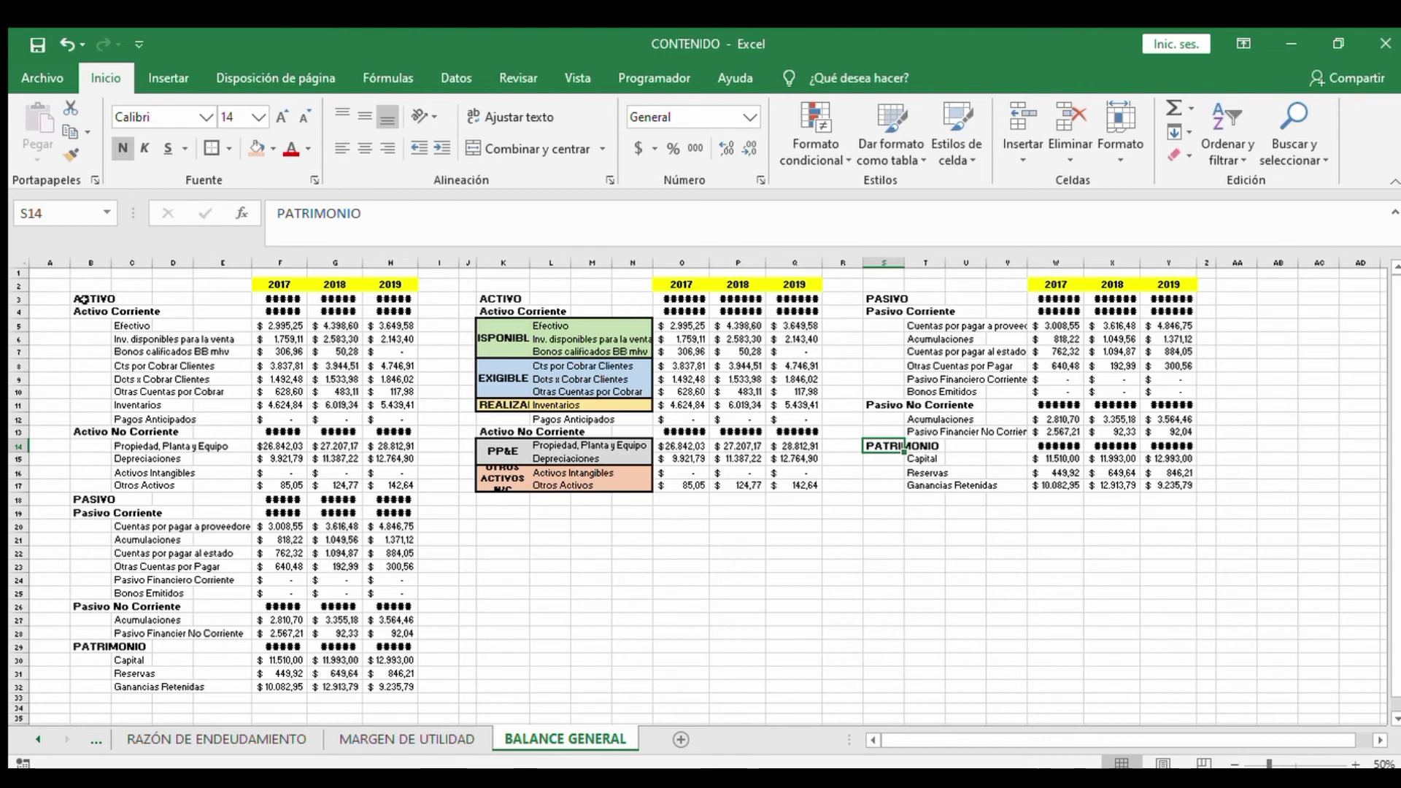
Highlight the full vertical balance sheet, the side-by-side layout's asset block, and its liabilities and equity block in turn
{"action": "left_click_drag", "start_coordinate": [79, 282], "coordinate": [374, 679]}
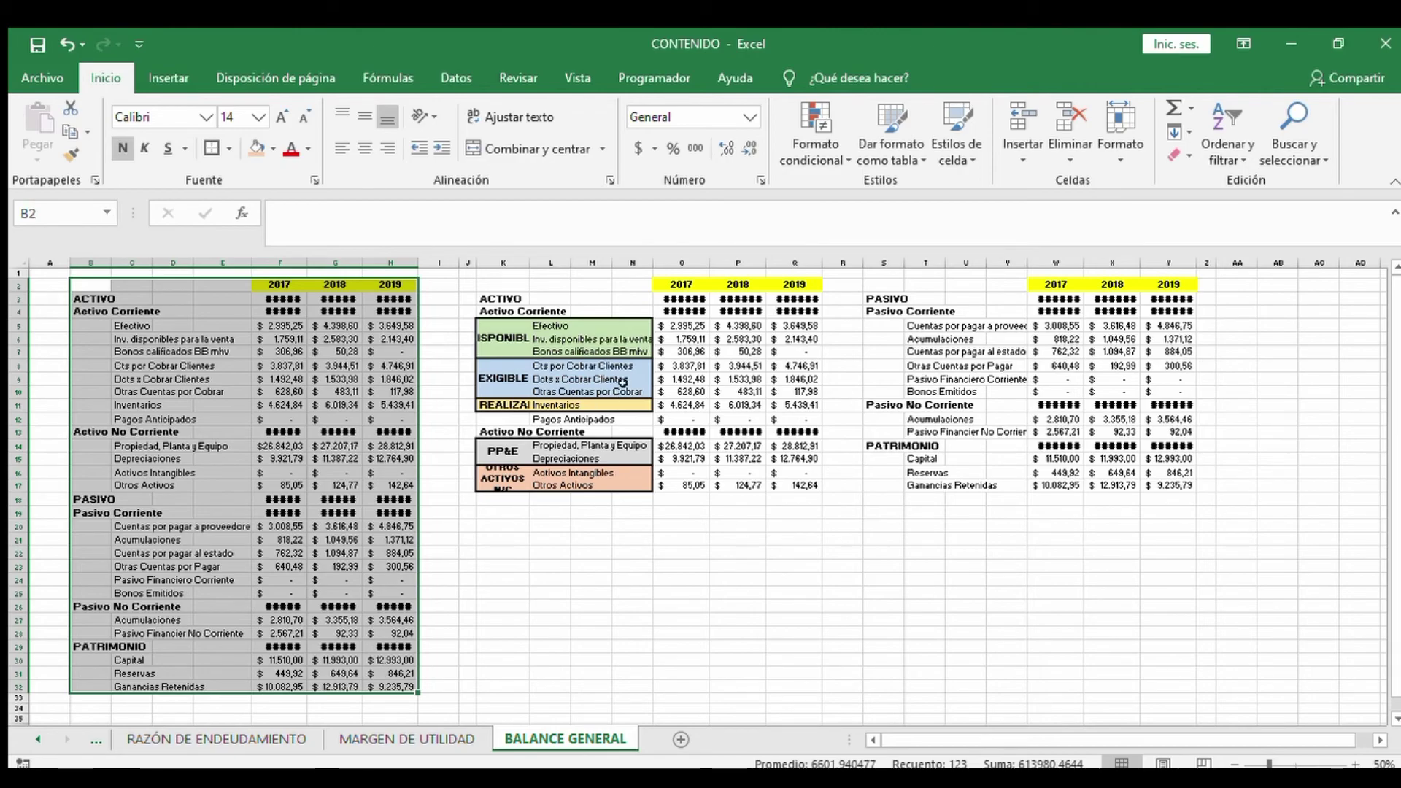
{"action": "left_click_drag", "start_coordinate": [490, 285], "coordinate": [784, 483]}
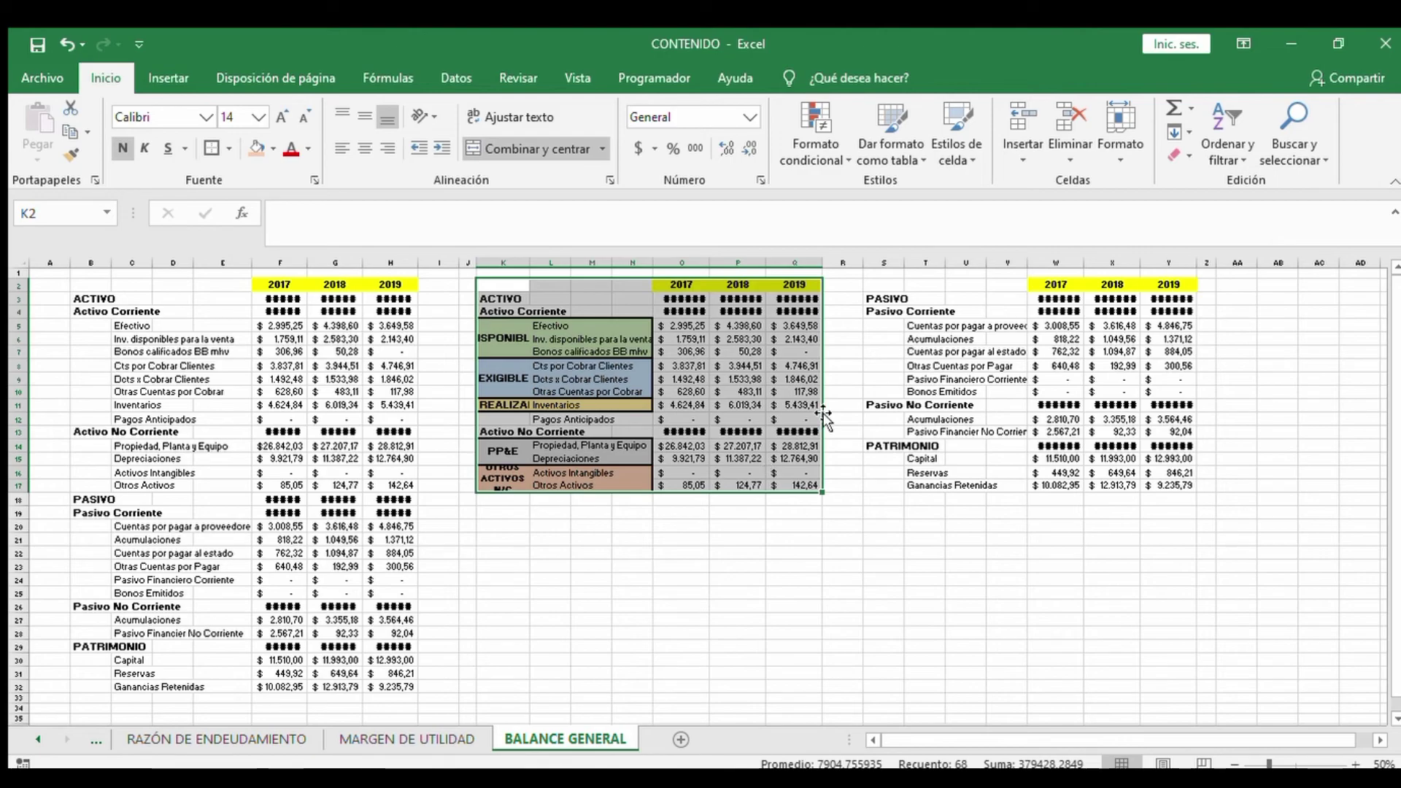
{"action": "left_click_drag", "start_coordinate": [870, 286], "coordinate": [1163, 483]}
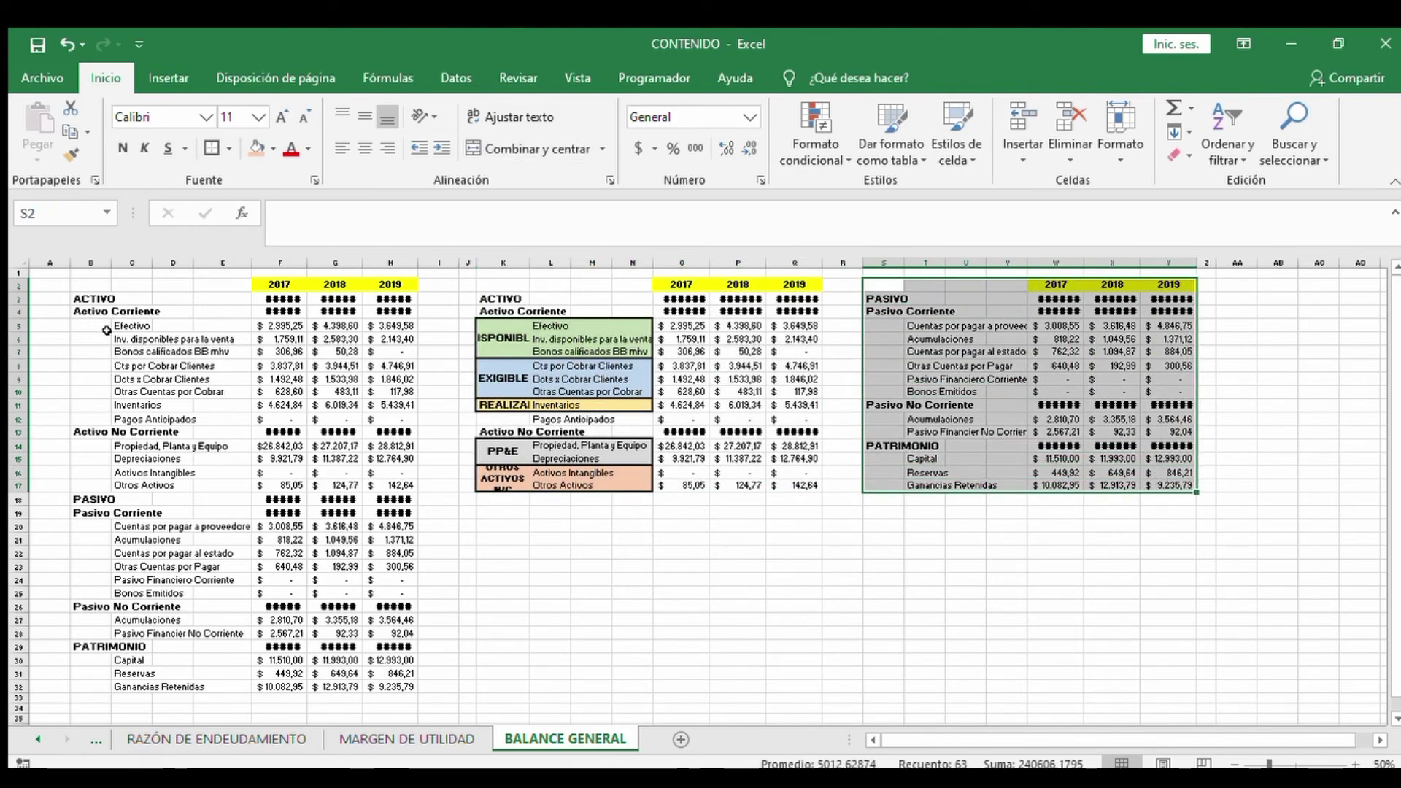
Compare the complete vertical balance sheet with the combined side-by-side layout and the row 19 area beneath its two blocks
{"action": "left_click_drag", "start_coordinate": [87, 287], "coordinate": [376, 680]}
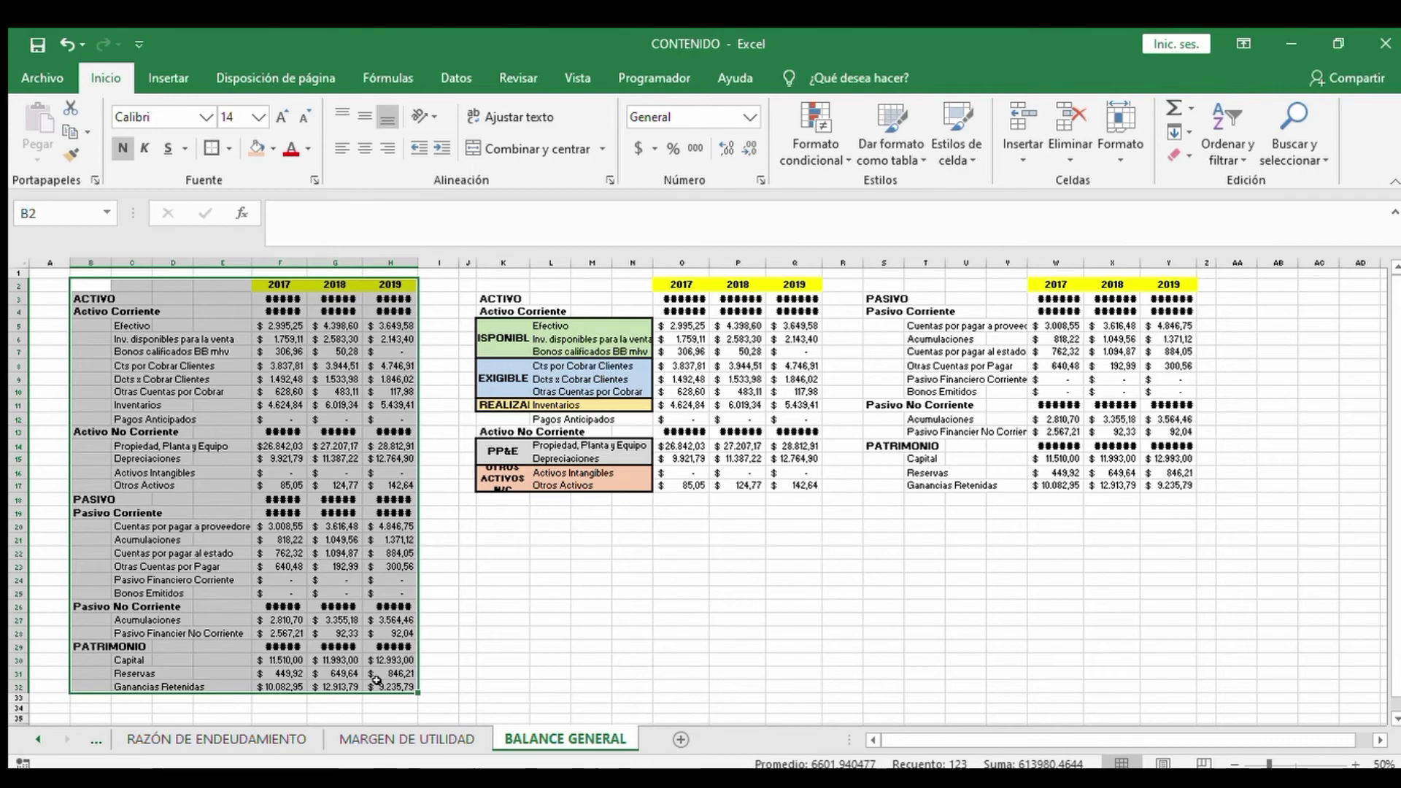
{"action": "left_click_drag", "start_coordinate": [489, 282], "coordinate": [1175, 502]}
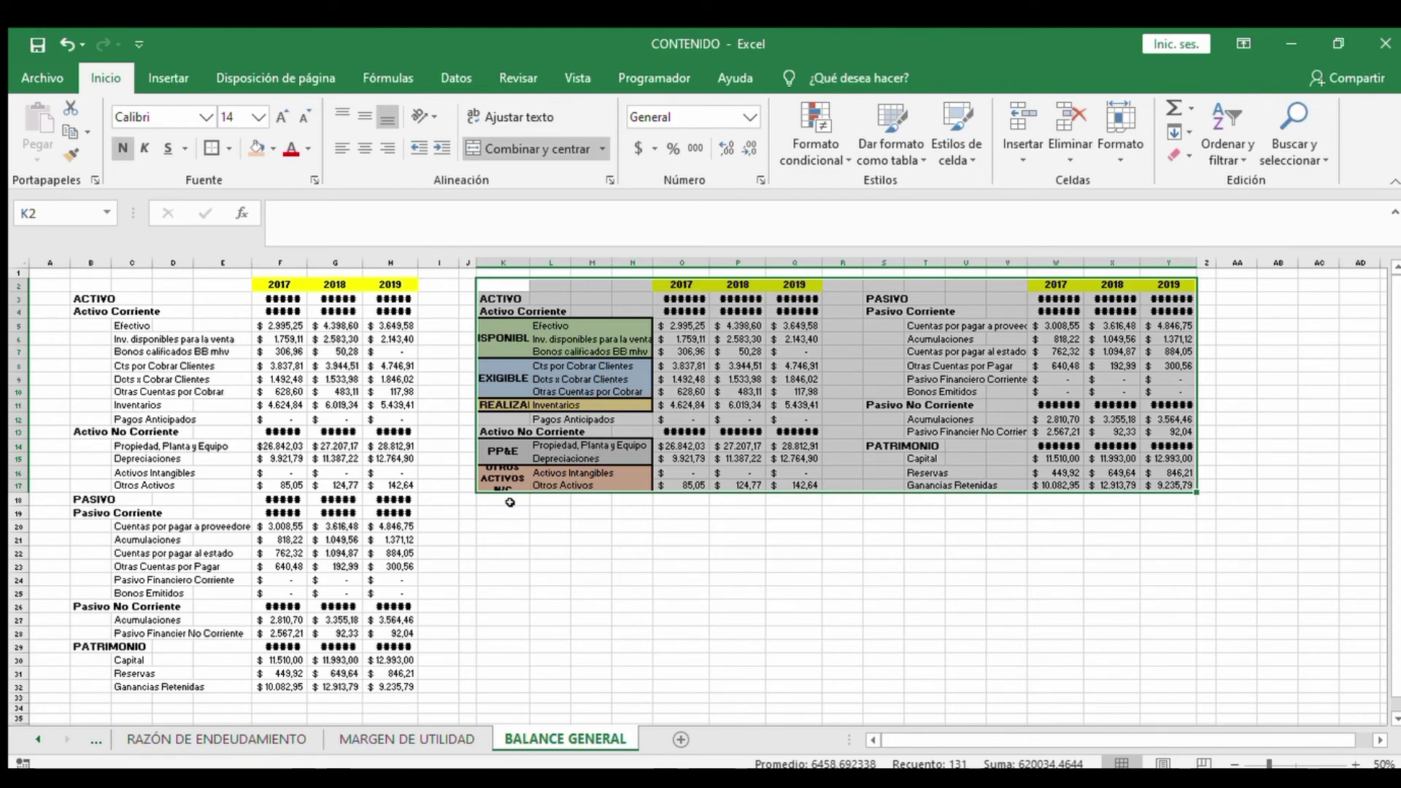
{"action": "left_click_drag", "start_coordinate": [505, 512], "coordinate": [1158, 509]}
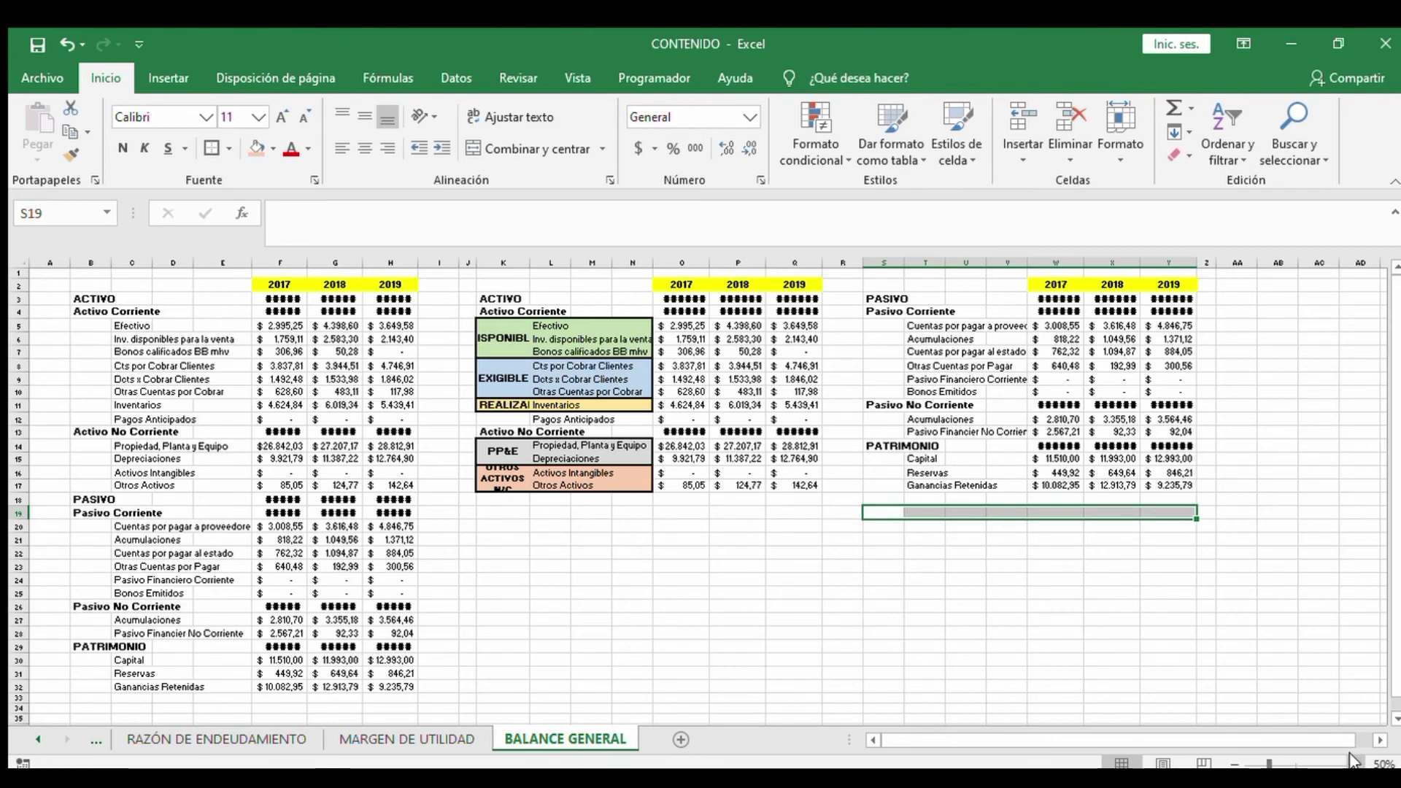
{"action": "left_click_drag", "start_coordinate": [78, 285], "coordinate": [394, 690]}
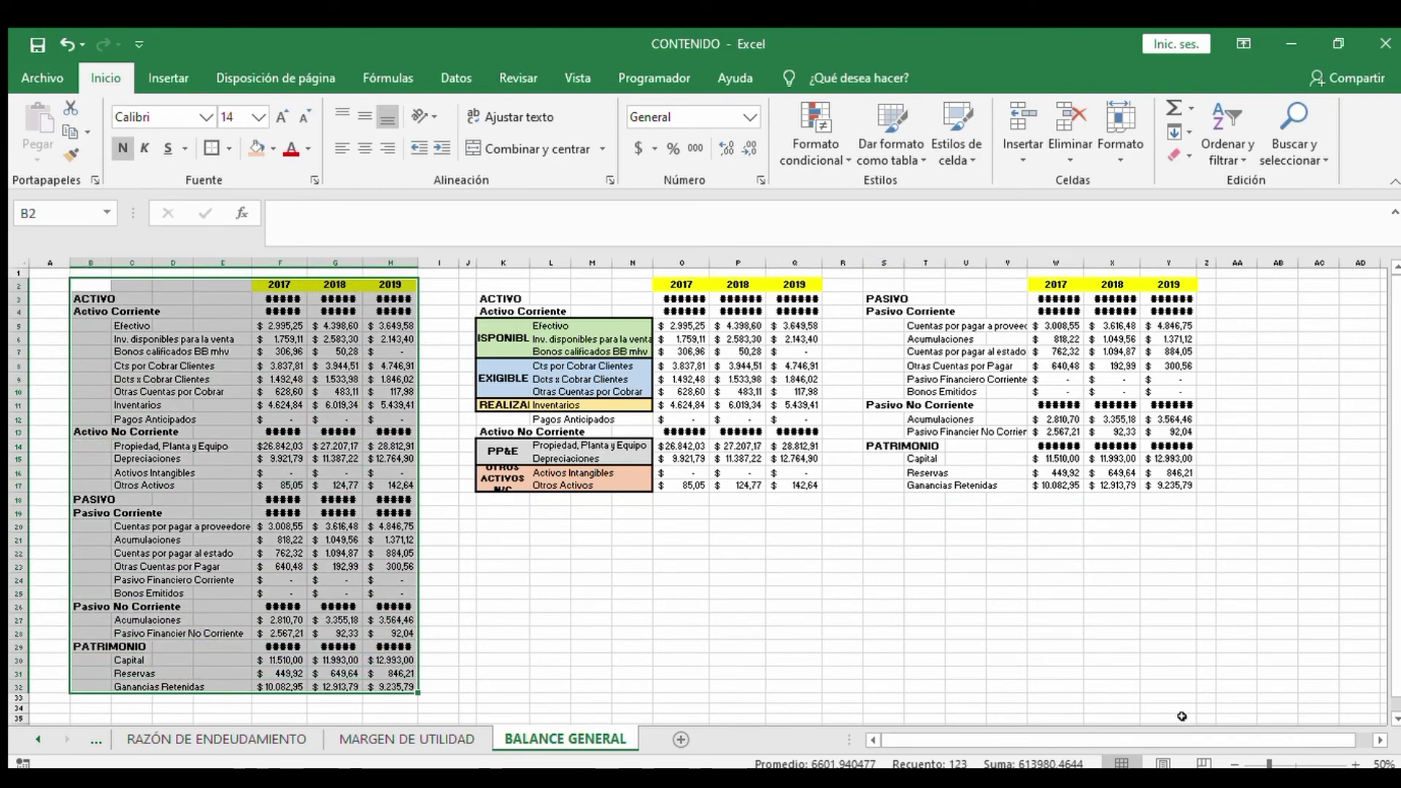
At 100% zoom, review the vertical balance sheet from ACTIVO through PASIVO to the PATRIMONIO accounts and return to its start
{"action": "left_click", "coordinate": [595, 513]}
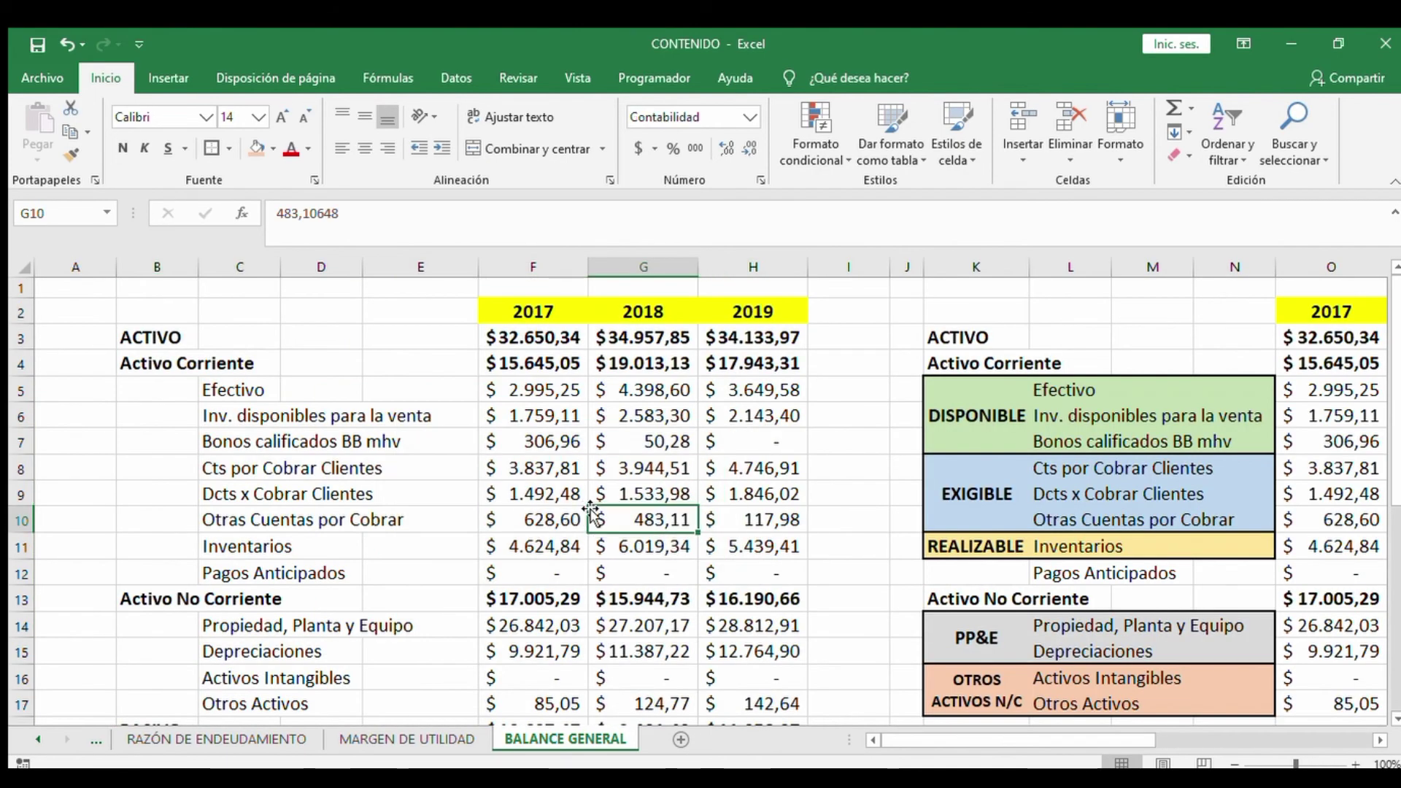
{"action": "left_click", "coordinate": [102, 486]}
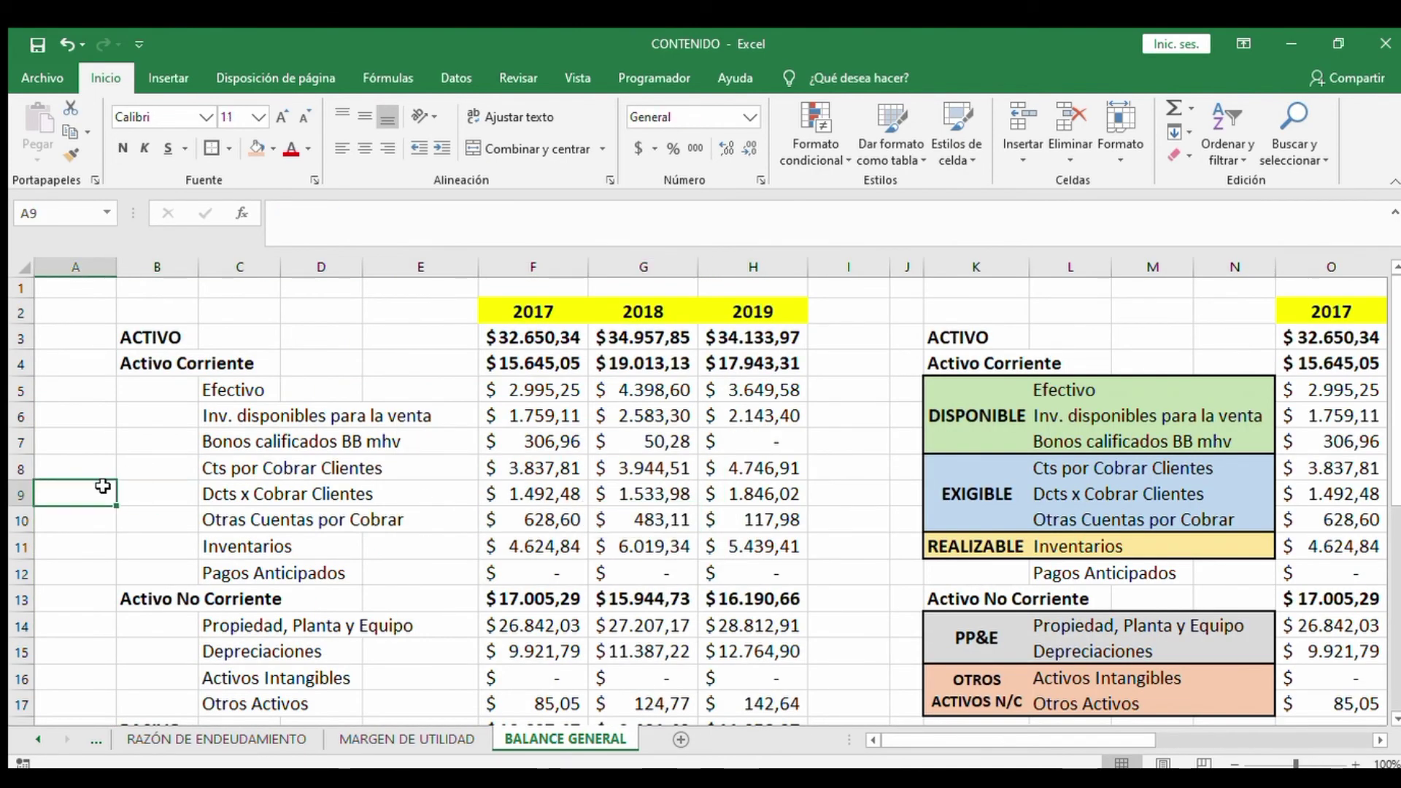
{"action": "scroll", "coordinate": [102, 486], "scroll_direction": "down", "scroll_amount": 6}
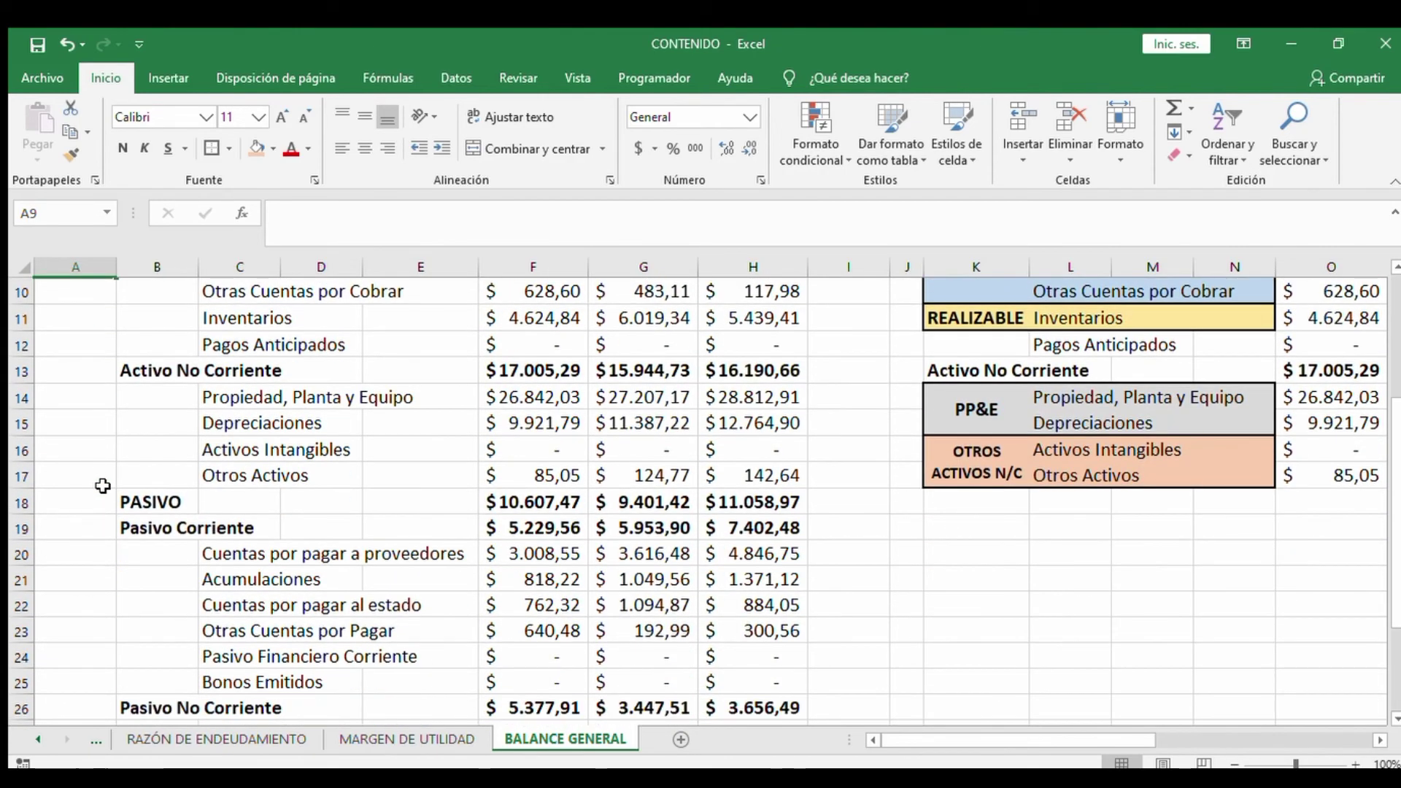
{"action": "scroll", "coordinate": [102, 486], "scroll_direction": "up", "scroll_amount": 6}
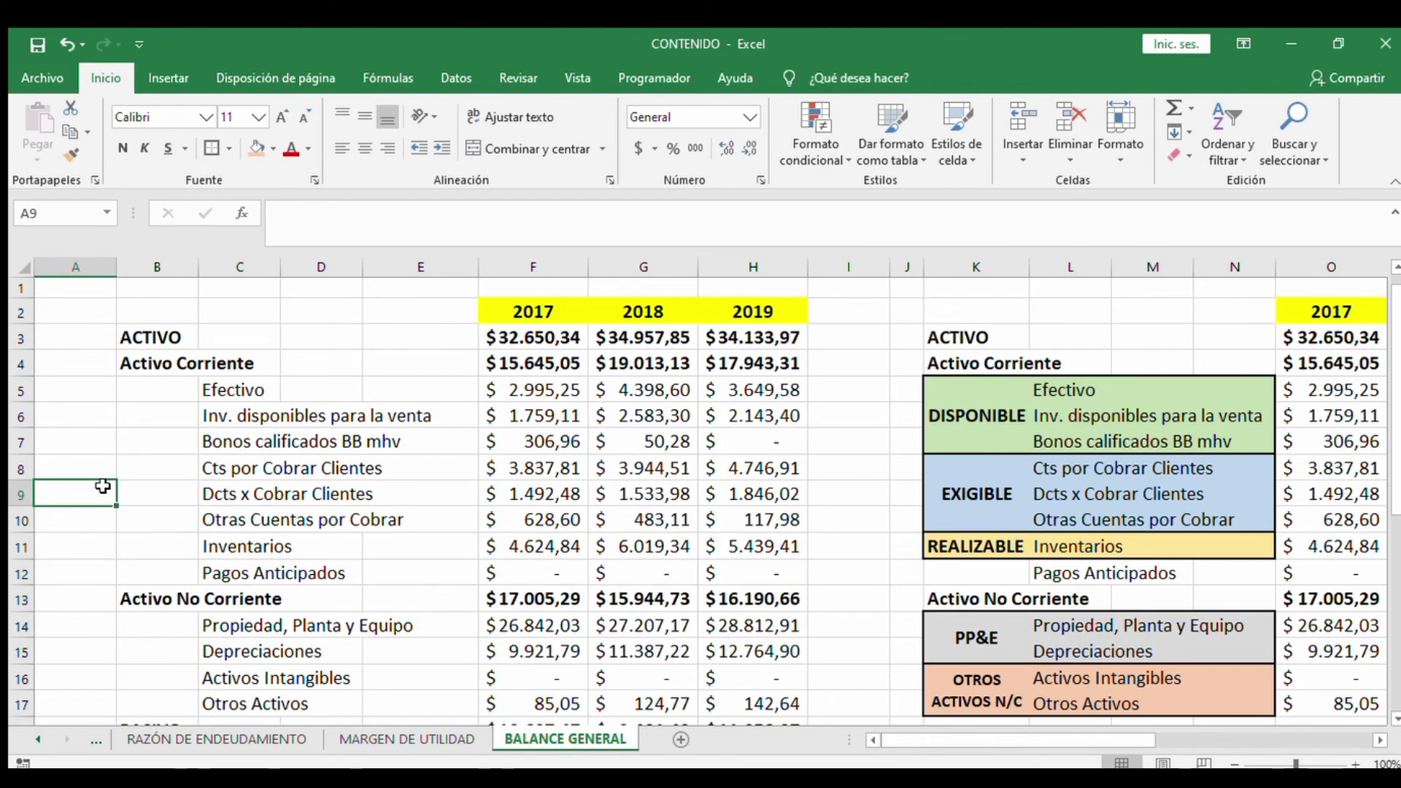
{"action": "scroll", "coordinate": [315, 467], "scroll_direction": "down", "scroll_amount": 1}
{"action": "scroll", "coordinate": [315, 467], "scroll_direction": "up", "scroll_amount": 1}
{"action": "scroll", "coordinate": [208, 602], "scroll_direction": "down", "scroll_amount": 3}
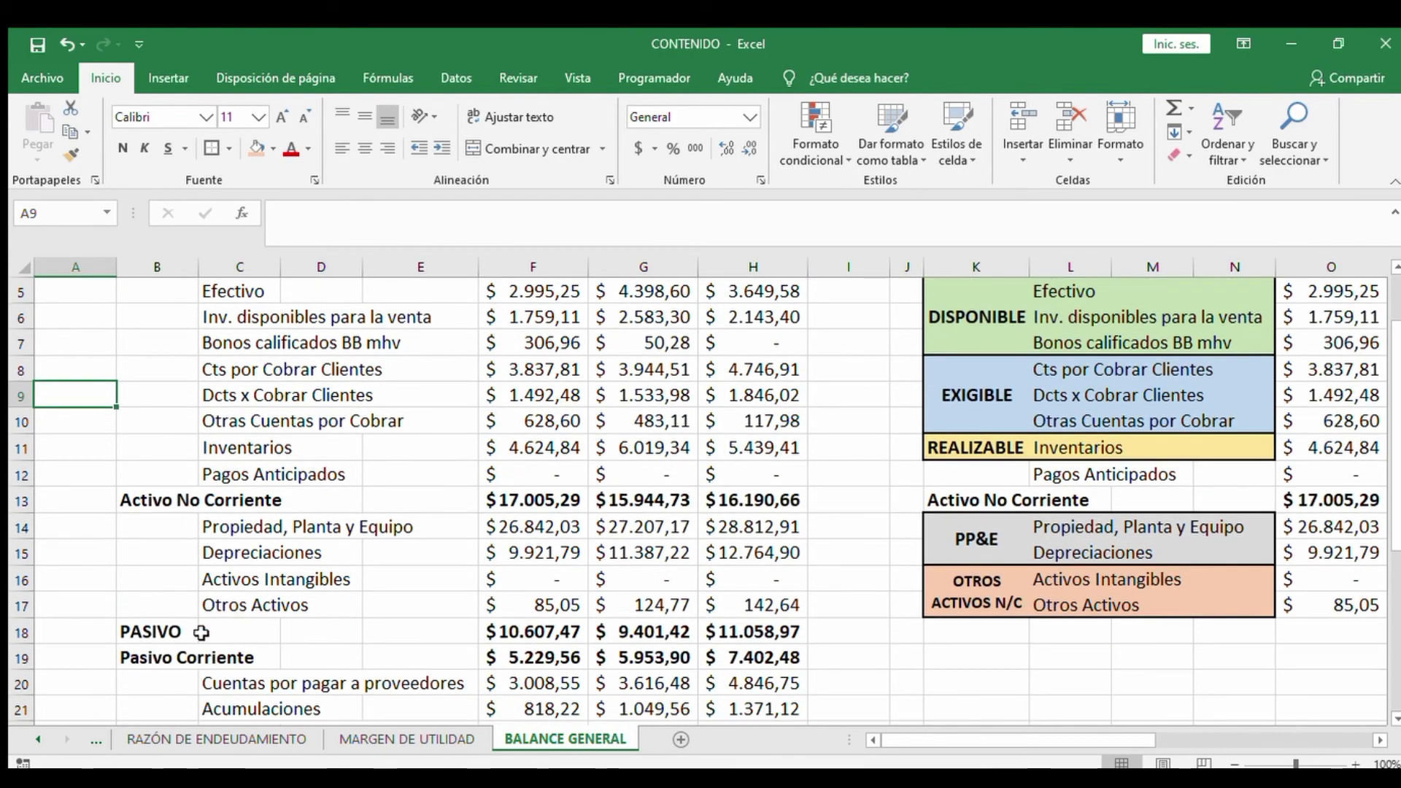
{"action": "scroll", "coordinate": [218, 606], "scroll_direction": "down", "scroll_amount": 2}
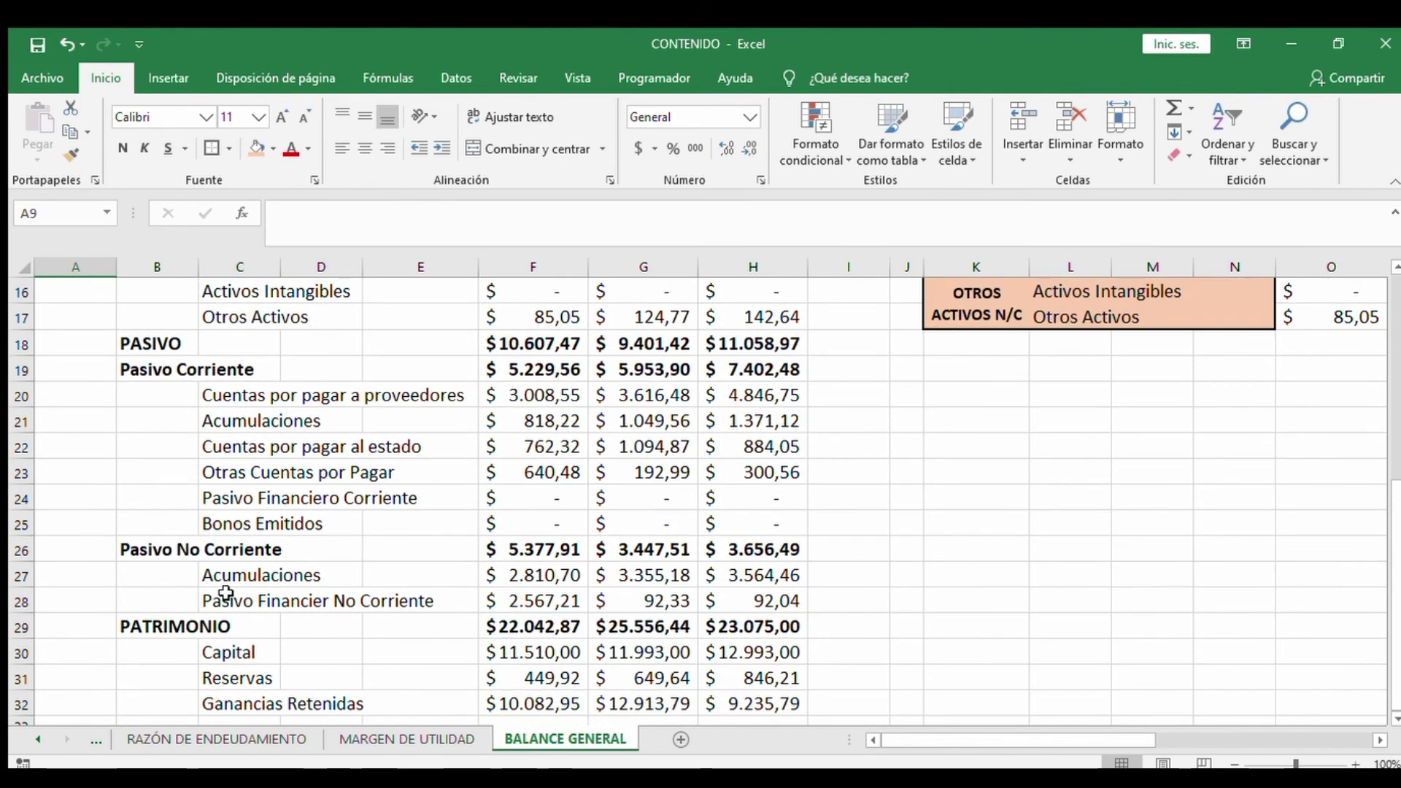
{"action": "scroll", "coordinate": [239, 591], "scroll_direction": "down", "scroll_amount": 2}
{"action": "scroll", "coordinate": [239, 591], "scroll_direction": "up", "scroll_amount": 1}
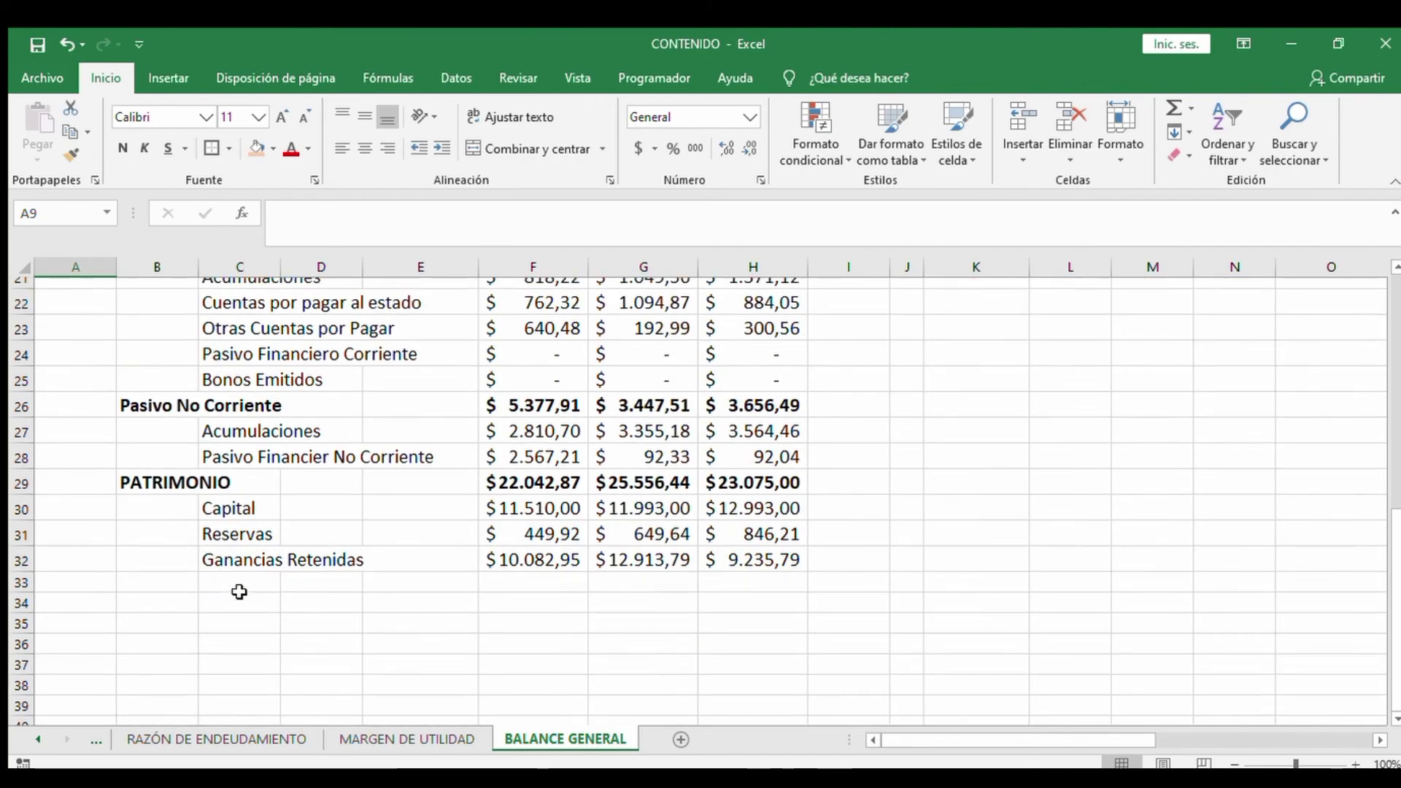
{"action": "scroll", "coordinate": [238, 591], "scroll_direction": "up", "scroll_amount": 6}
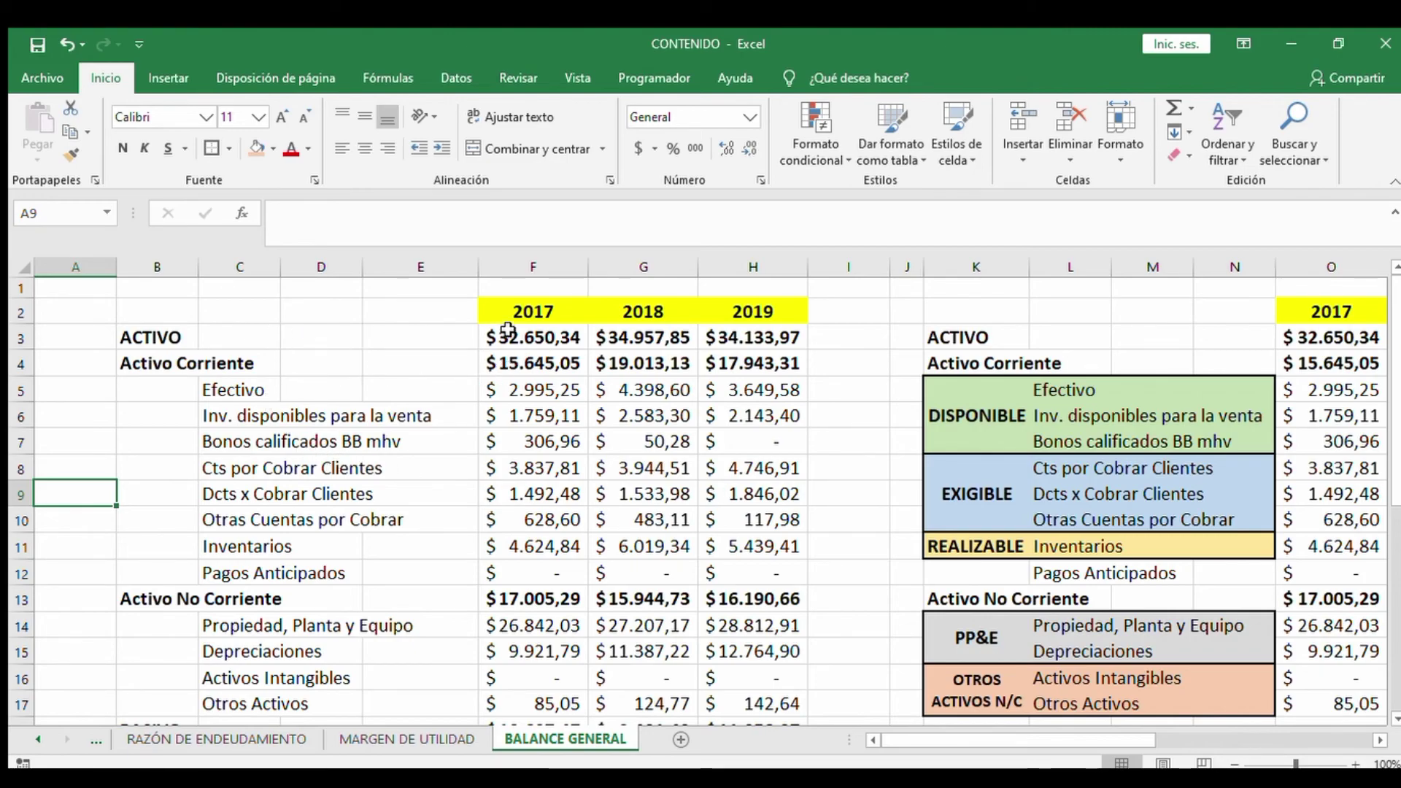
Compare the 2017 to 2019 ACTIVO totals of the vertical and side-by-side layouts by highlighting F3:Q3
{"action": "scroll", "coordinate": [508, 331], "scroll_direction": "right", "scroll_amount": 3}
{"action": "left_click_drag", "start_coordinate": [292, 343], "coordinate": [1313, 336]}
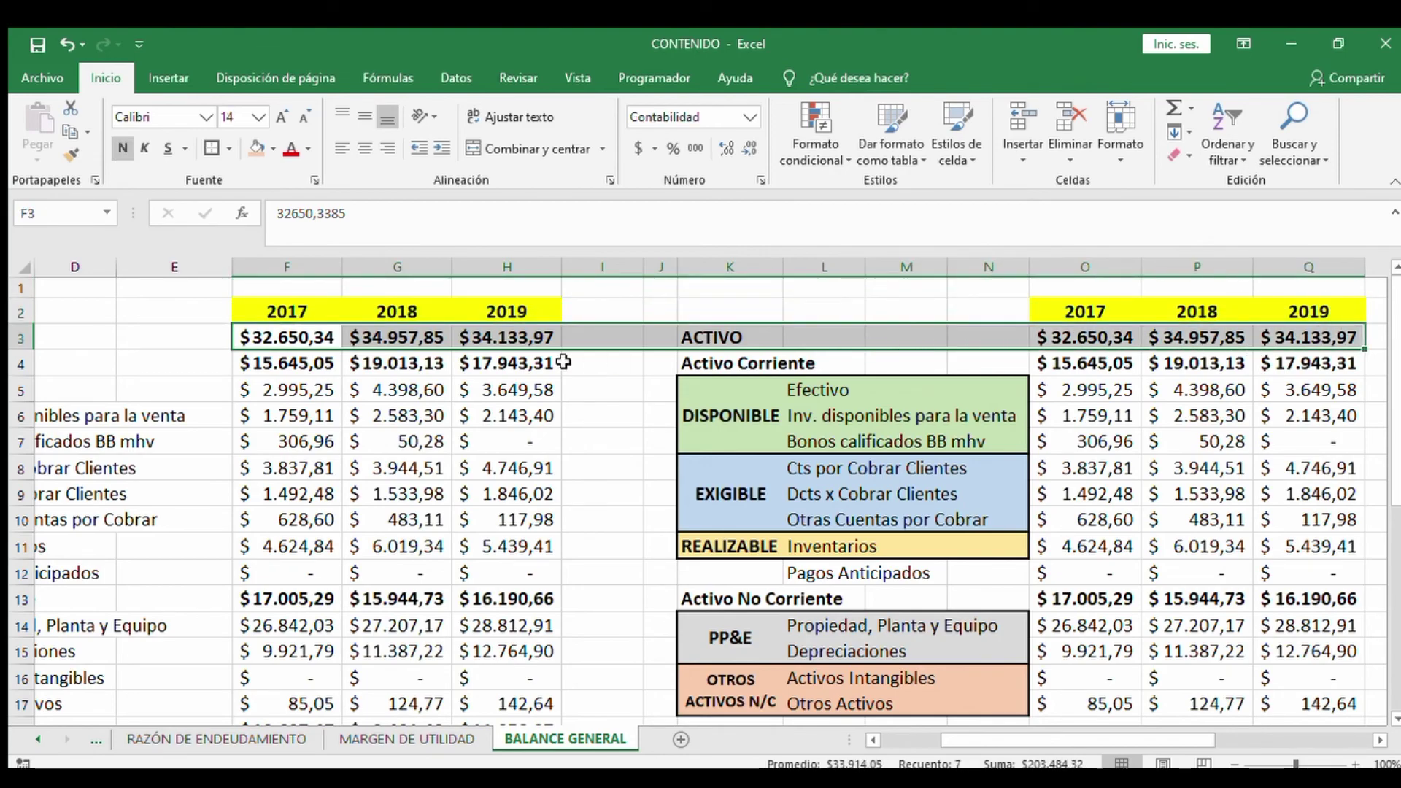
{"action": "left_click", "coordinate": [388, 492]}
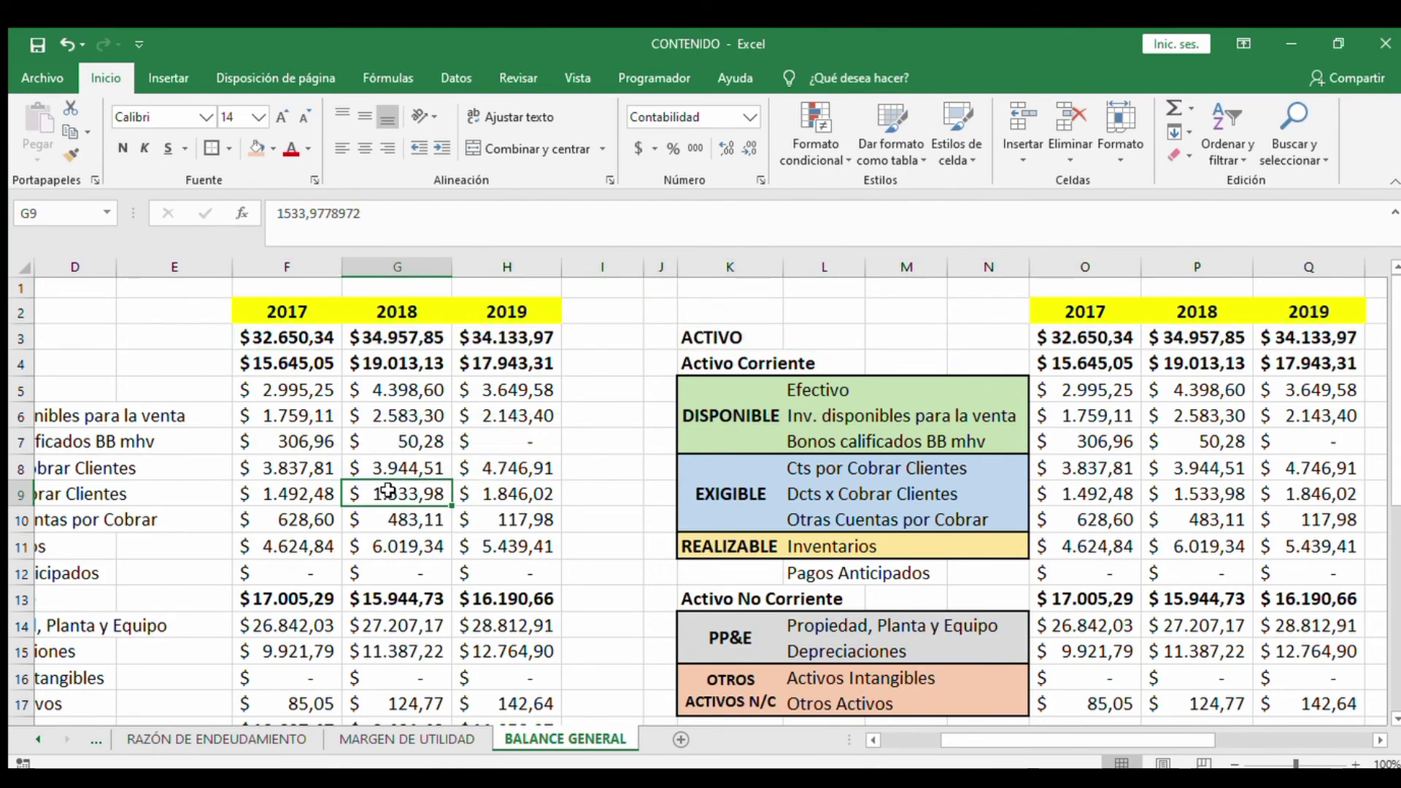
{"action": "scroll", "coordinate": [387, 491], "scroll_direction": "left", "scroll_amount": 3}
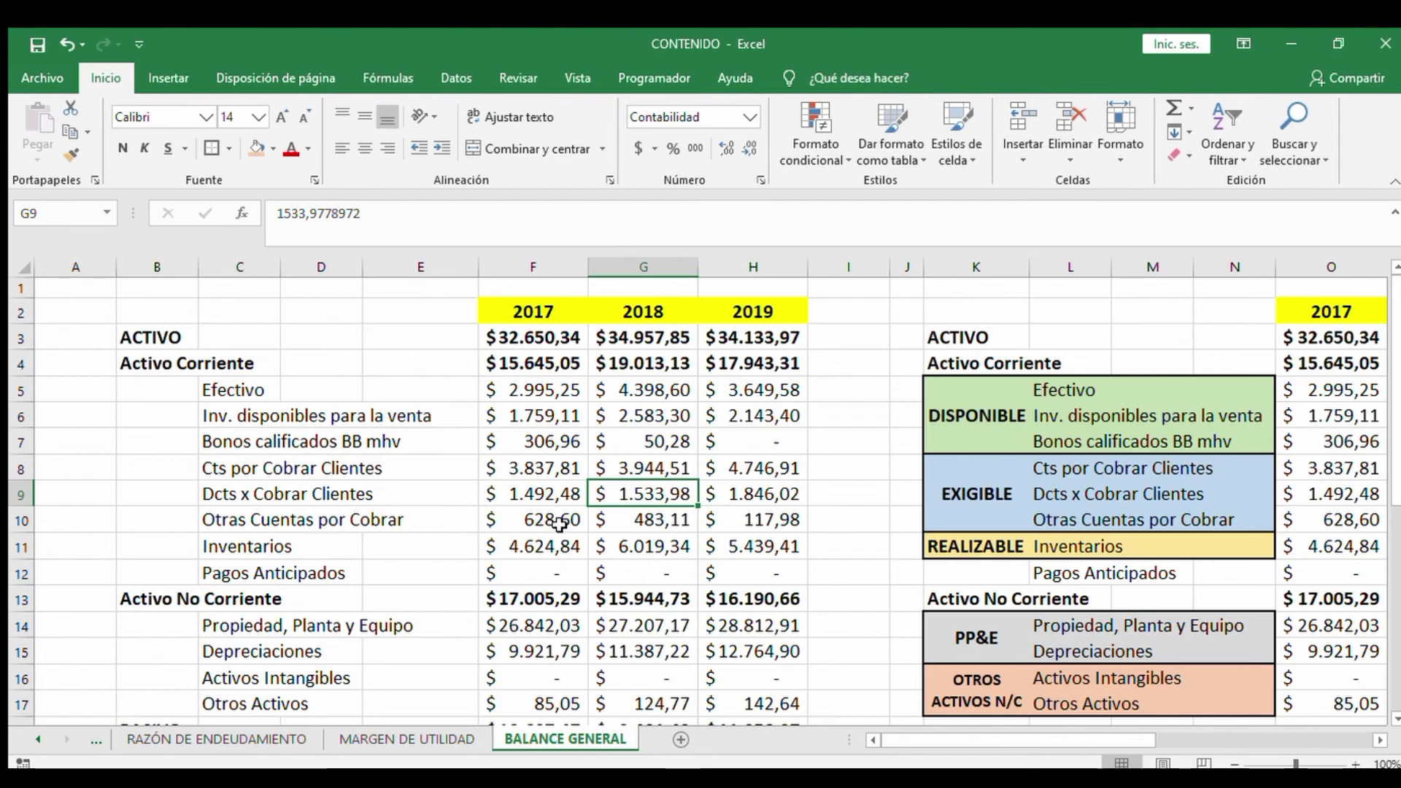
Examine the side-by-side layout's asset and liability blocks, checking the 2017 asset column and its Dcts x Cobrar Clientes value
{"action": "scroll", "coordinate": [559, 523], "scroll_direction": "right", "scroll_amount": 1}
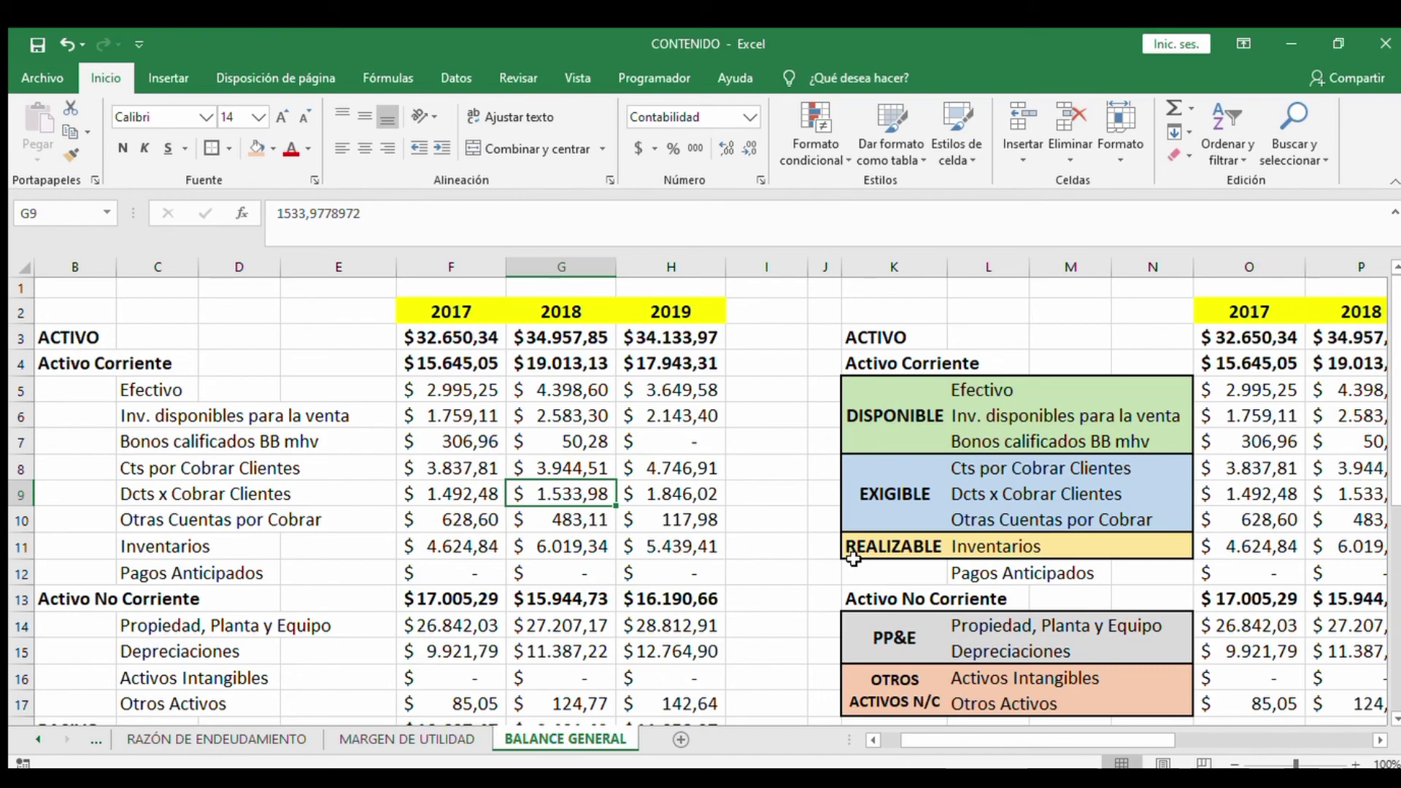
{"action": "scroll", "coordinate": [501, 508], "scroll_direction": "right", "scroll_amount": 5}
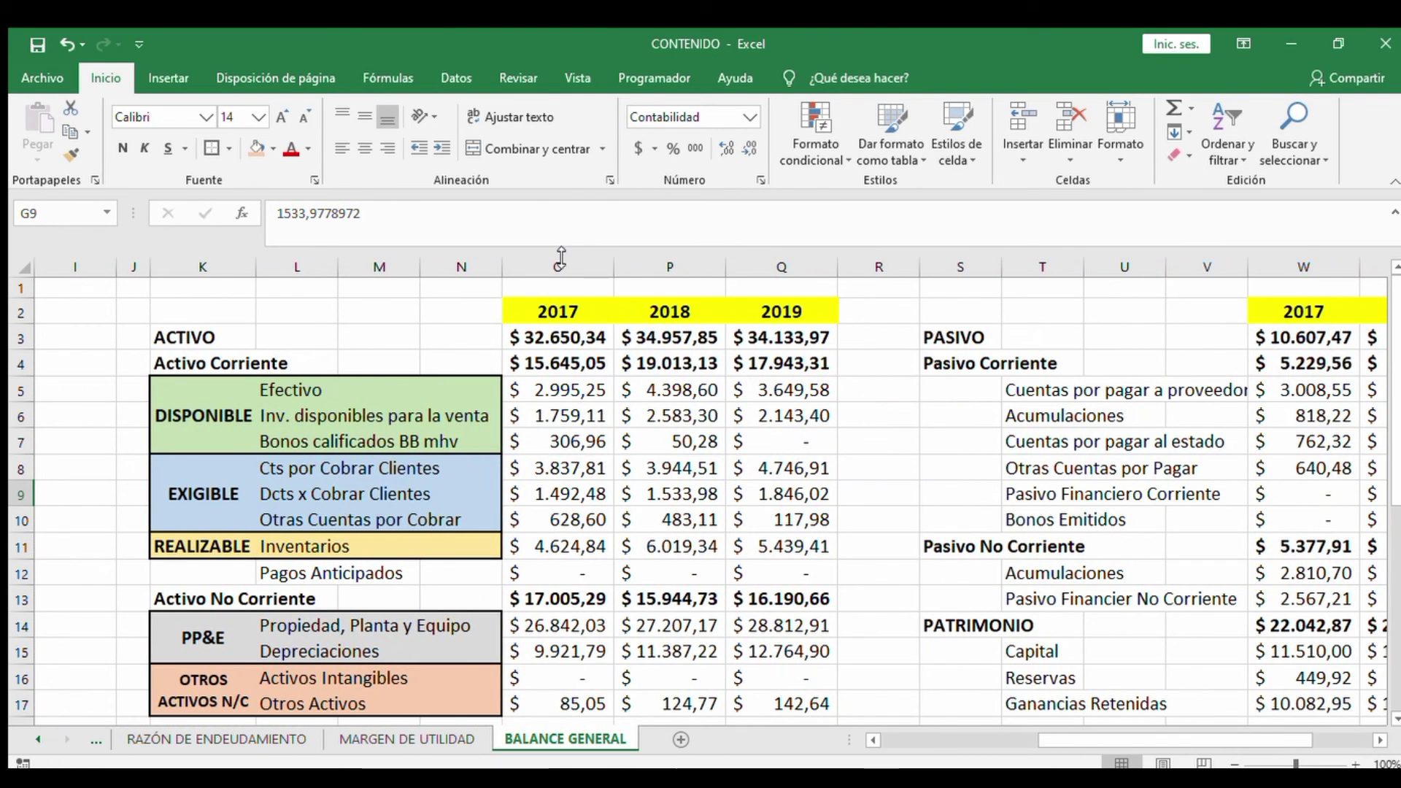
{"action": "left_click", "coordinate": [560, 268]}
{"action": "left_click", "coordinate": [587, 494]}
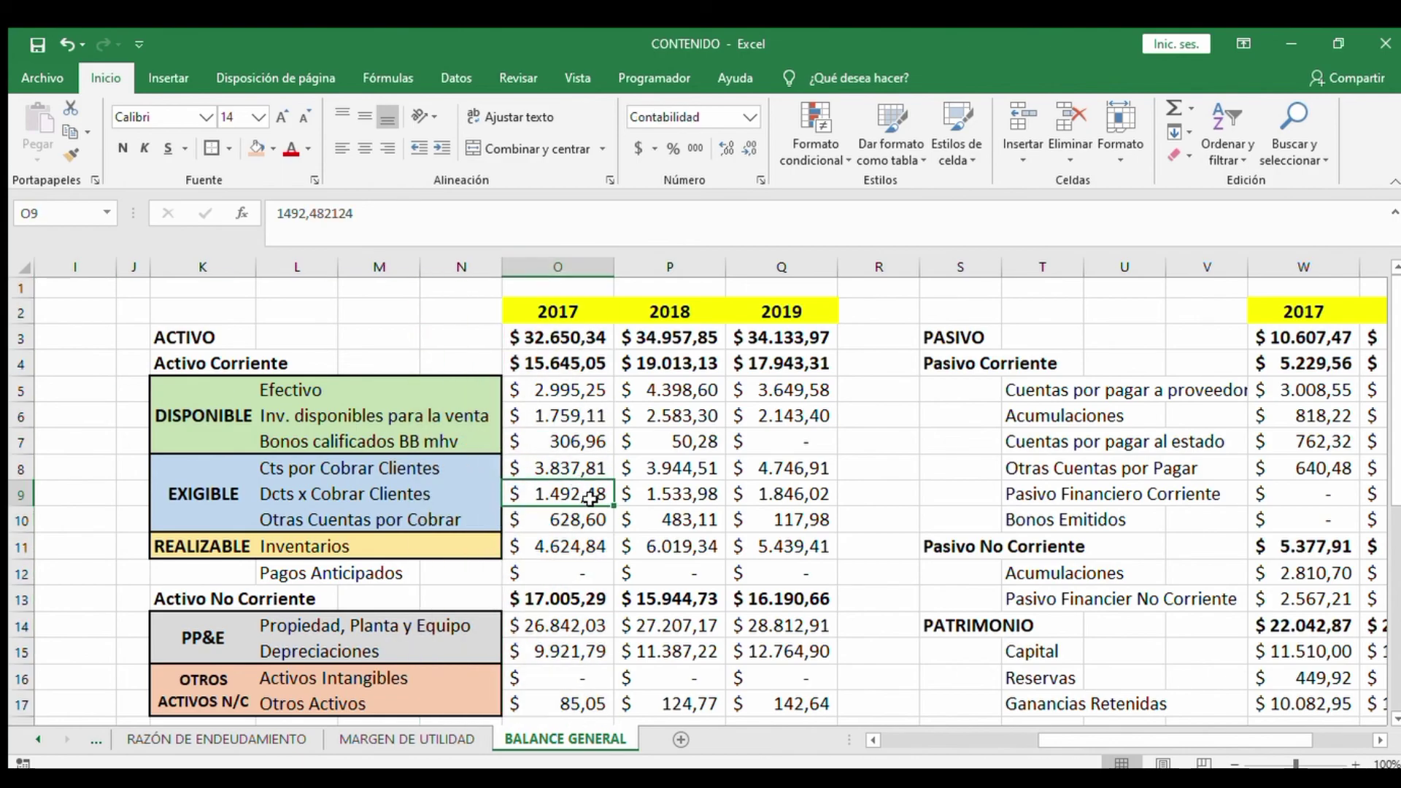